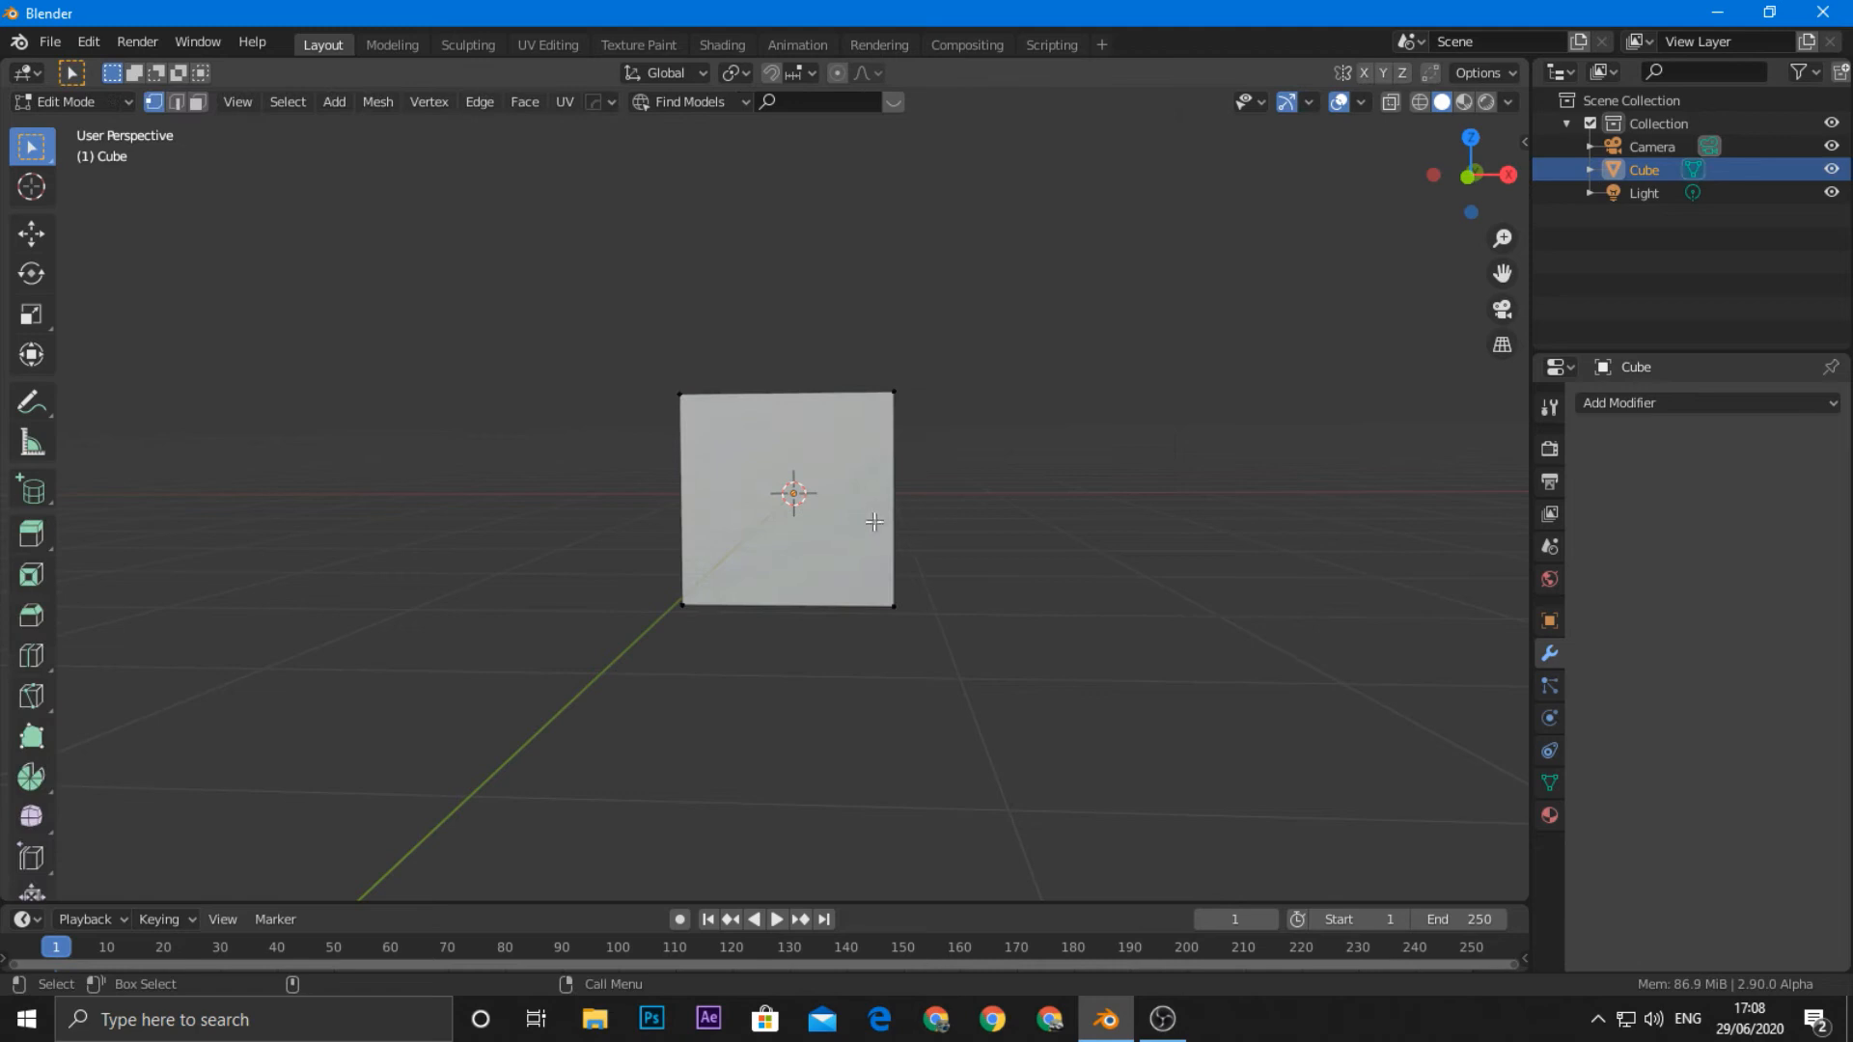
Step: Add two vertical and two horizontal loop cuts to the cube, dividing its front face into a three-by-three grid
drag(765, 420, 711, 409)
key(ctrl+r)
click(773, 412)
right_click(783, 409)
key(ctrl+r)
click(705, 454)
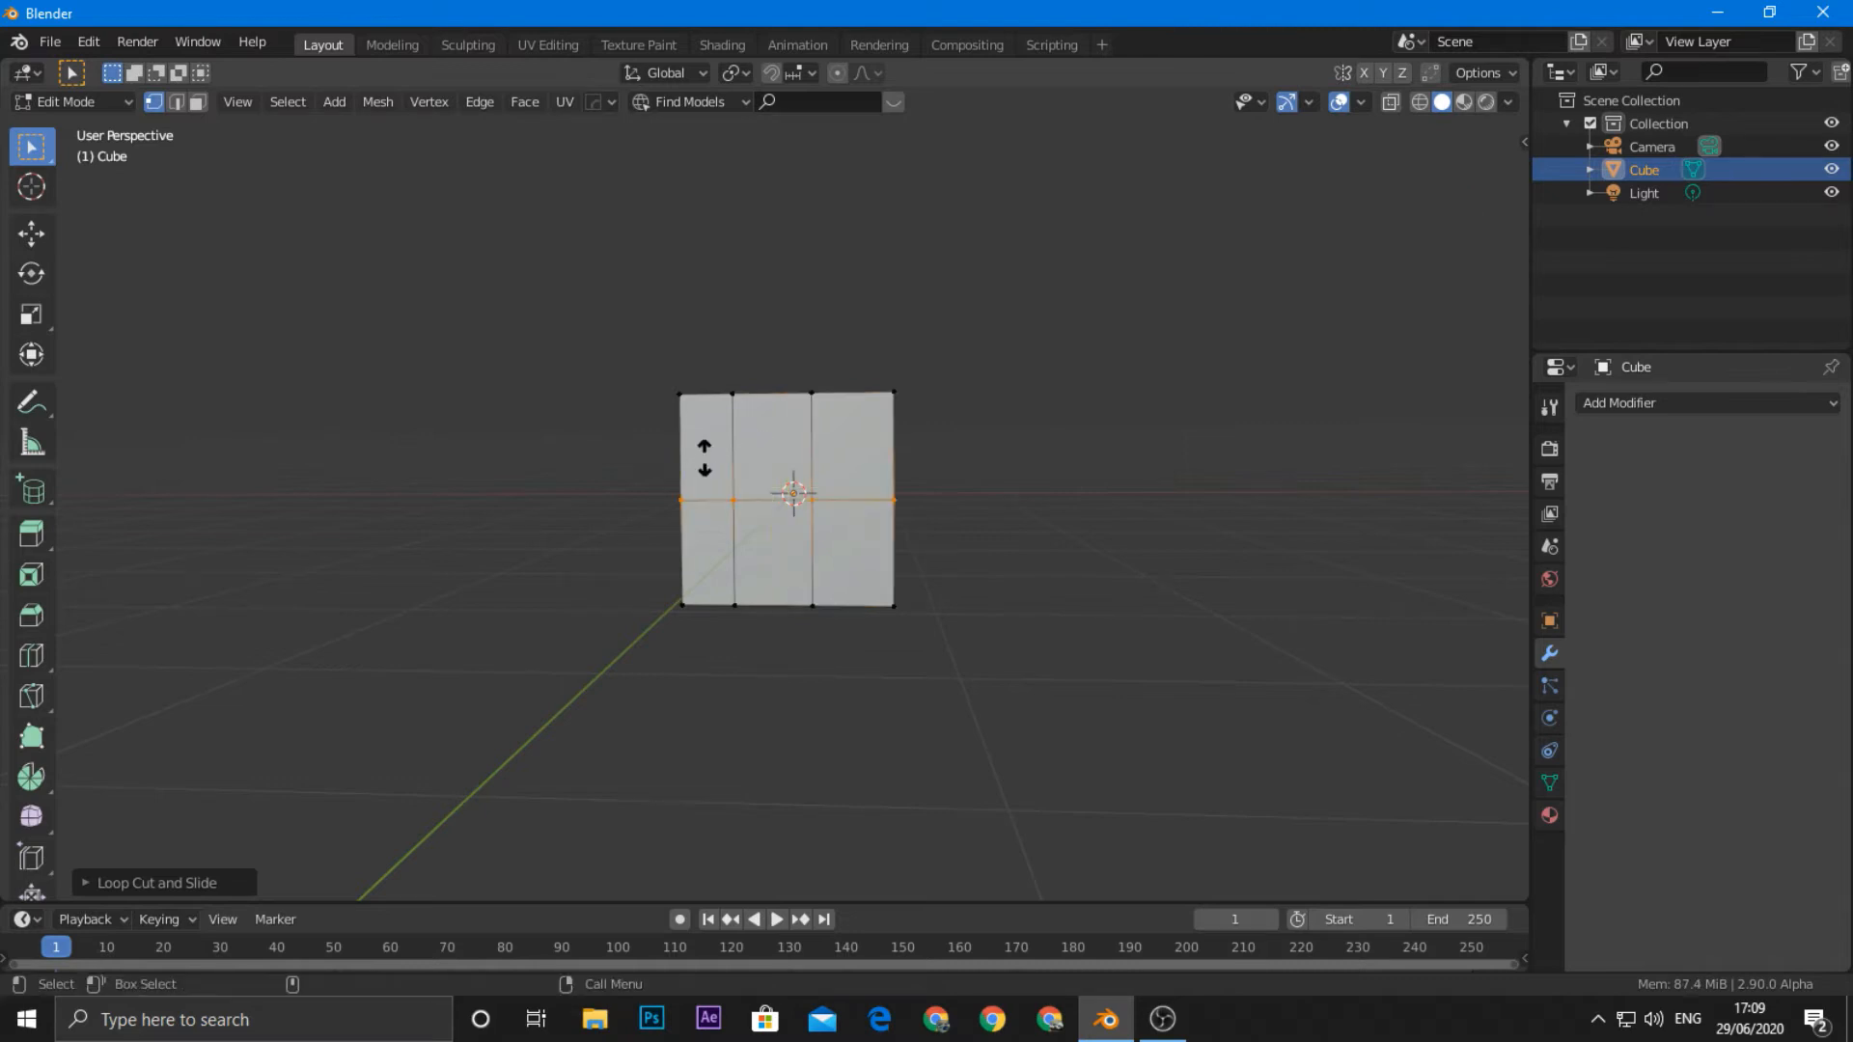
click(715, 409)
key(ctrl+r)
click(758, 532)
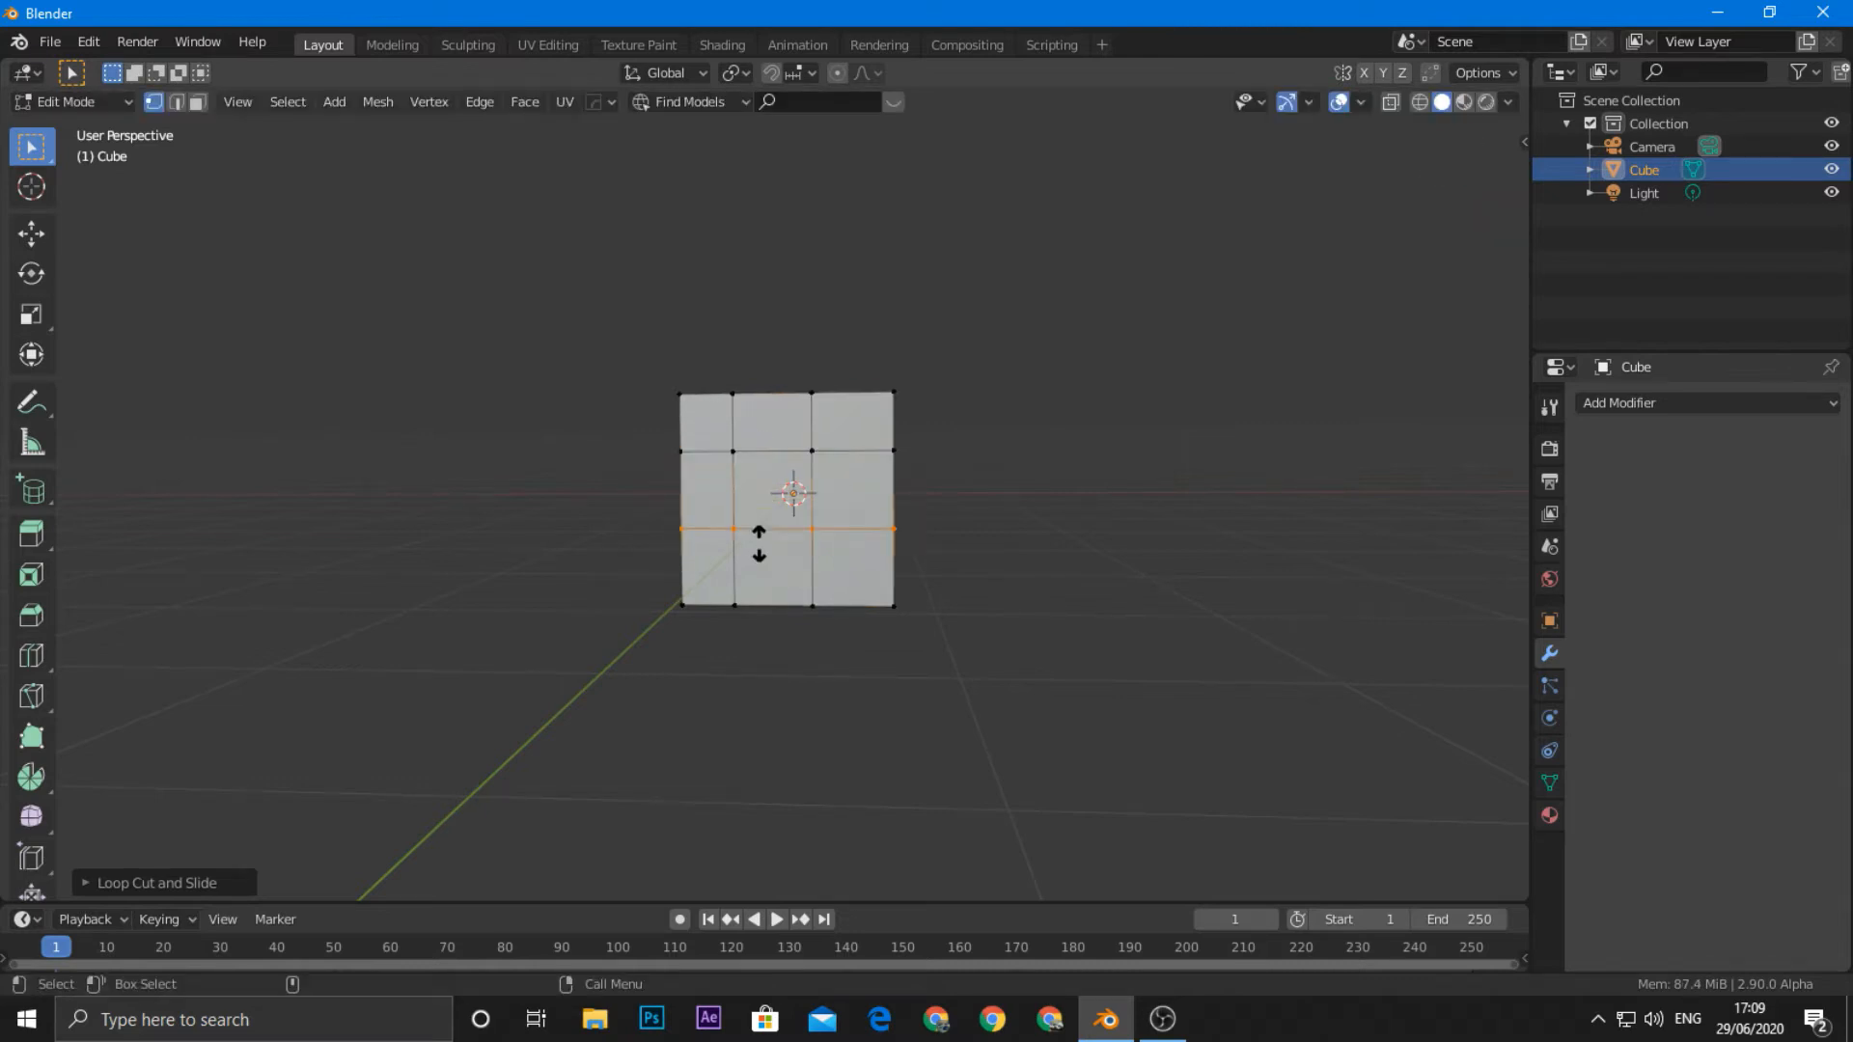
click(768, 528)
Step: Select the central face of the cube's front grid and subdivide it repeatedly into a dense mesh
key(3)
scroll(757, 531, up, 4)
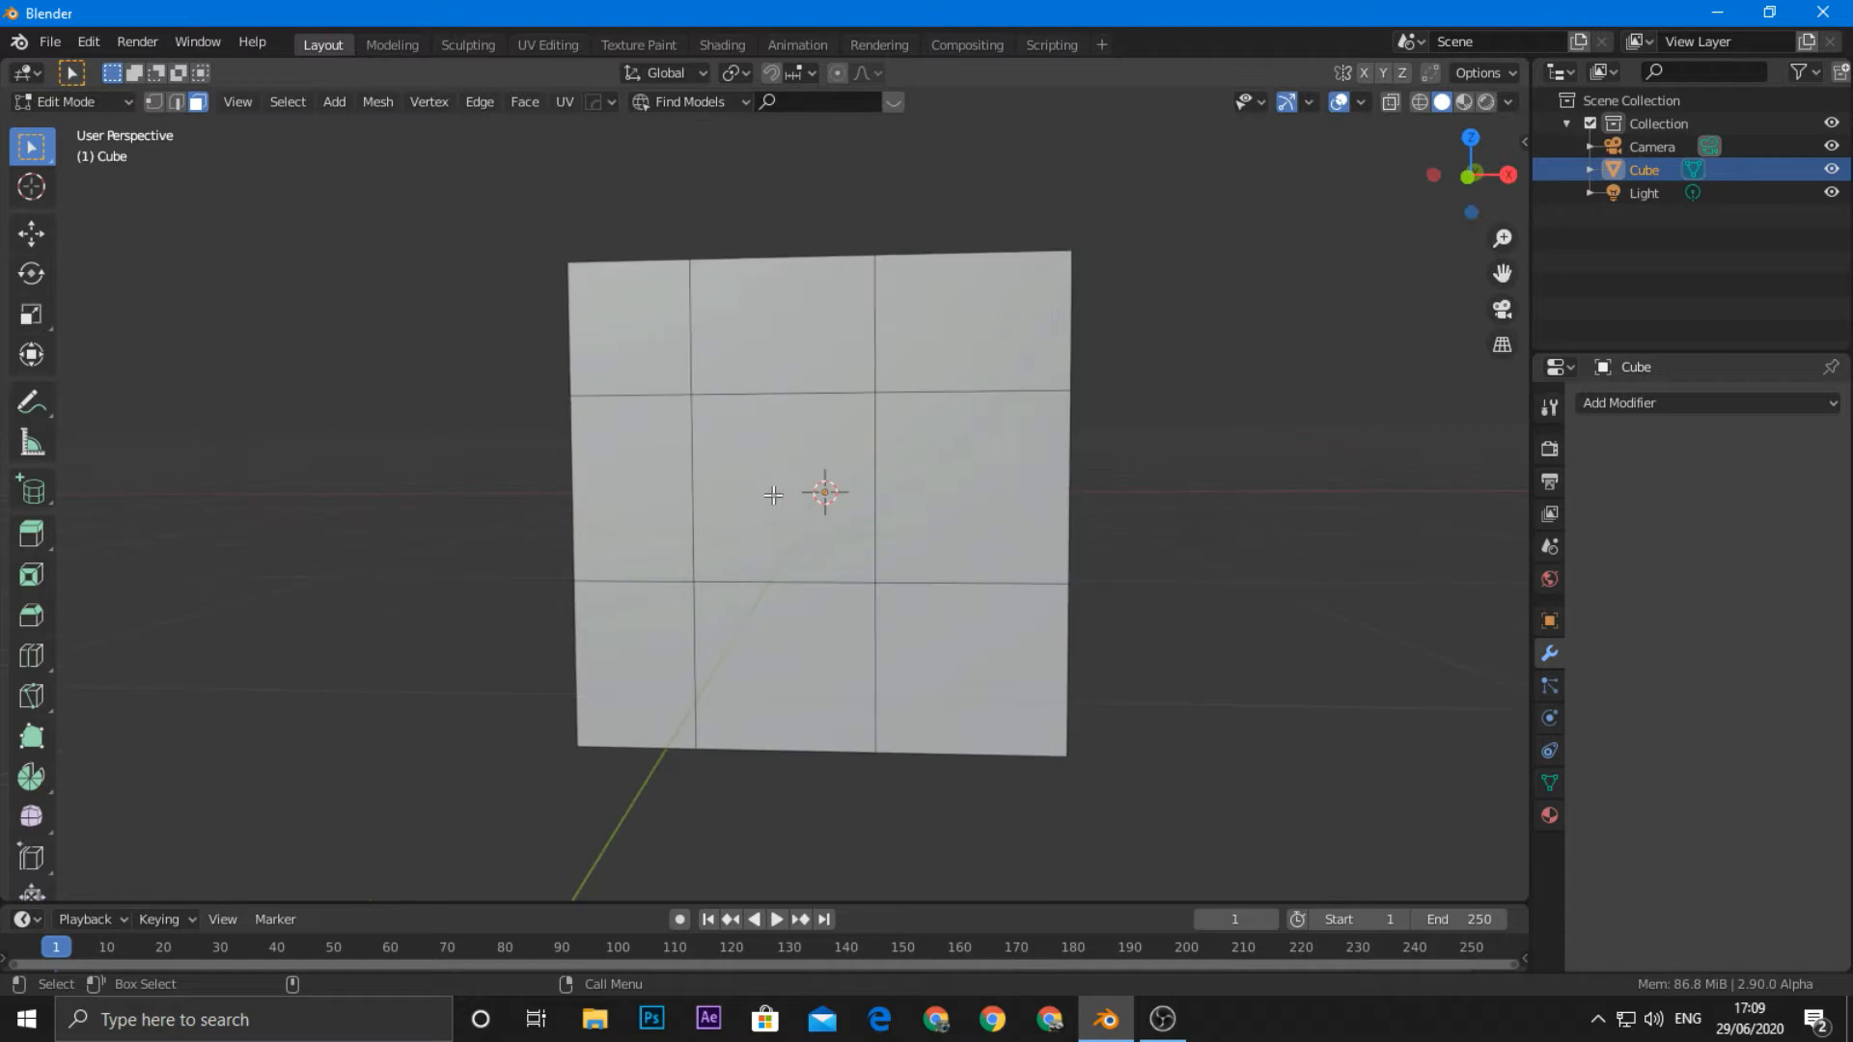
click(774, 502)
right_click(773, 507)
click(740, 508)
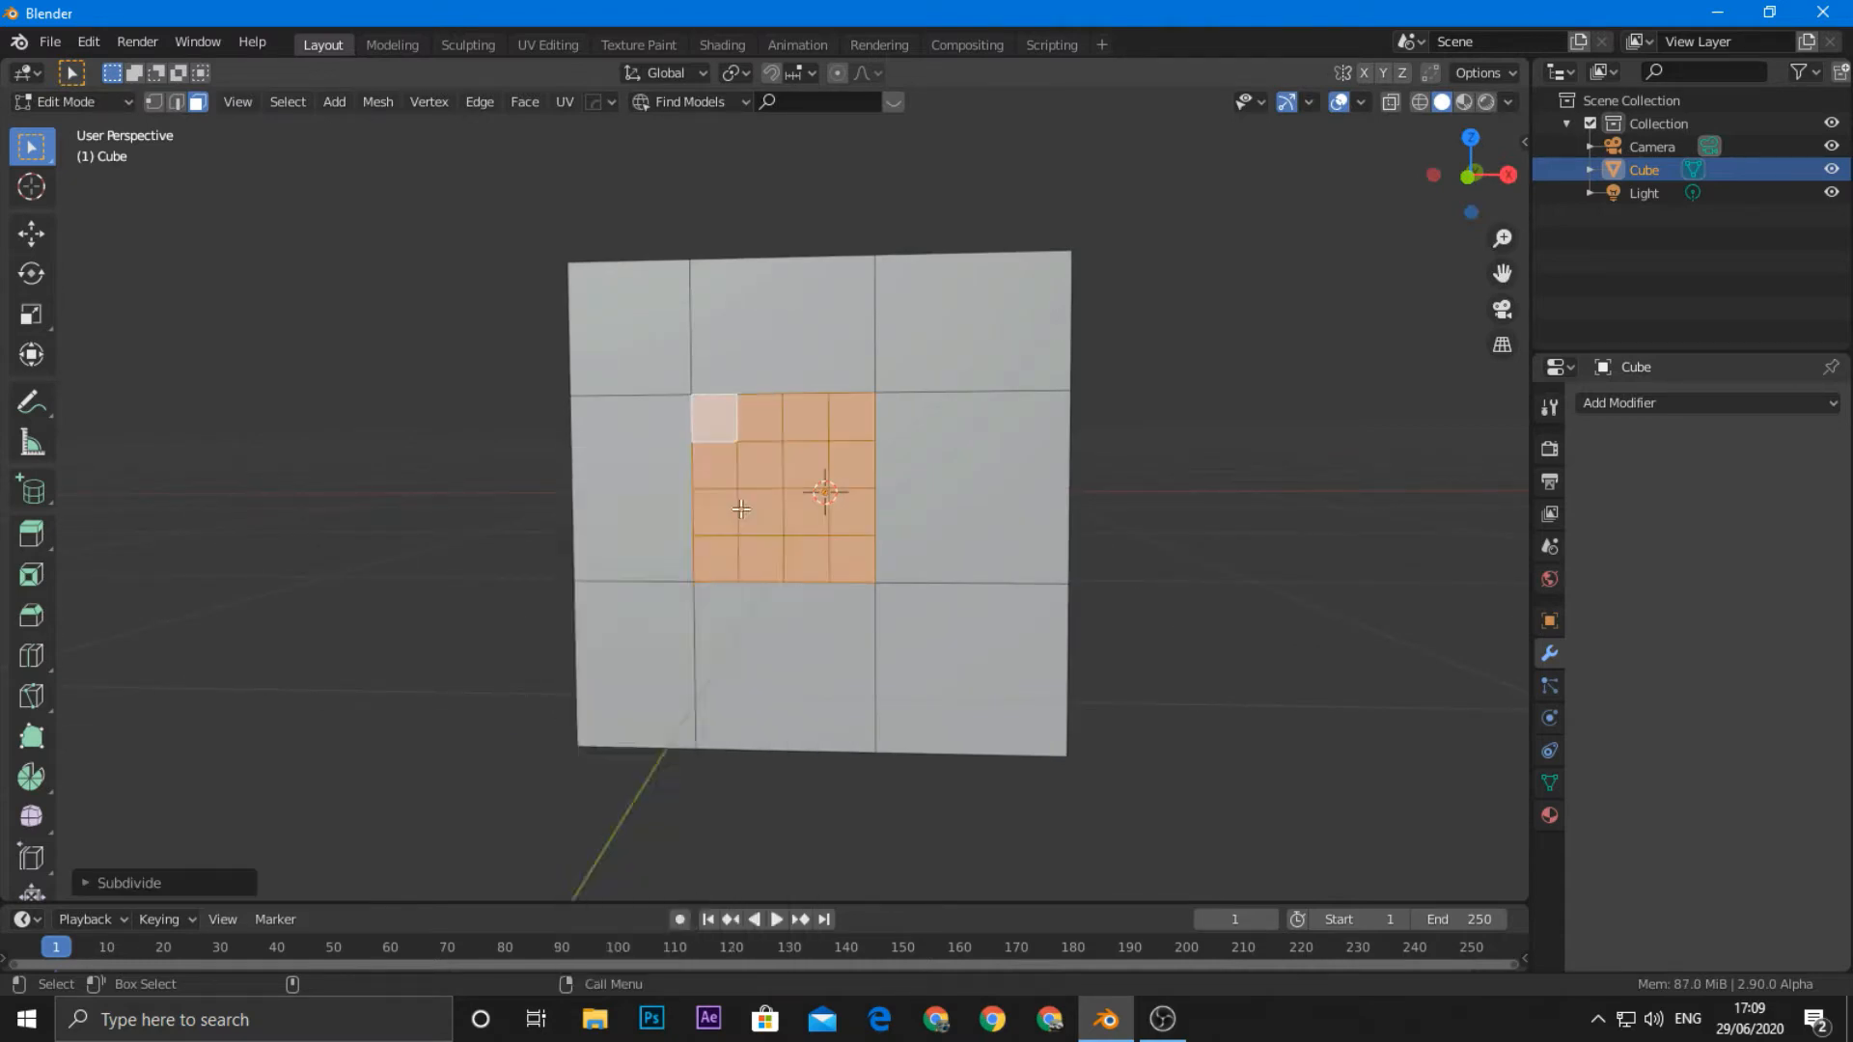
right_click(743, 504)
click(743, 504)
right_click(744, 502)
click(744, 502)
right_click(744, 502)
click(745, 502)
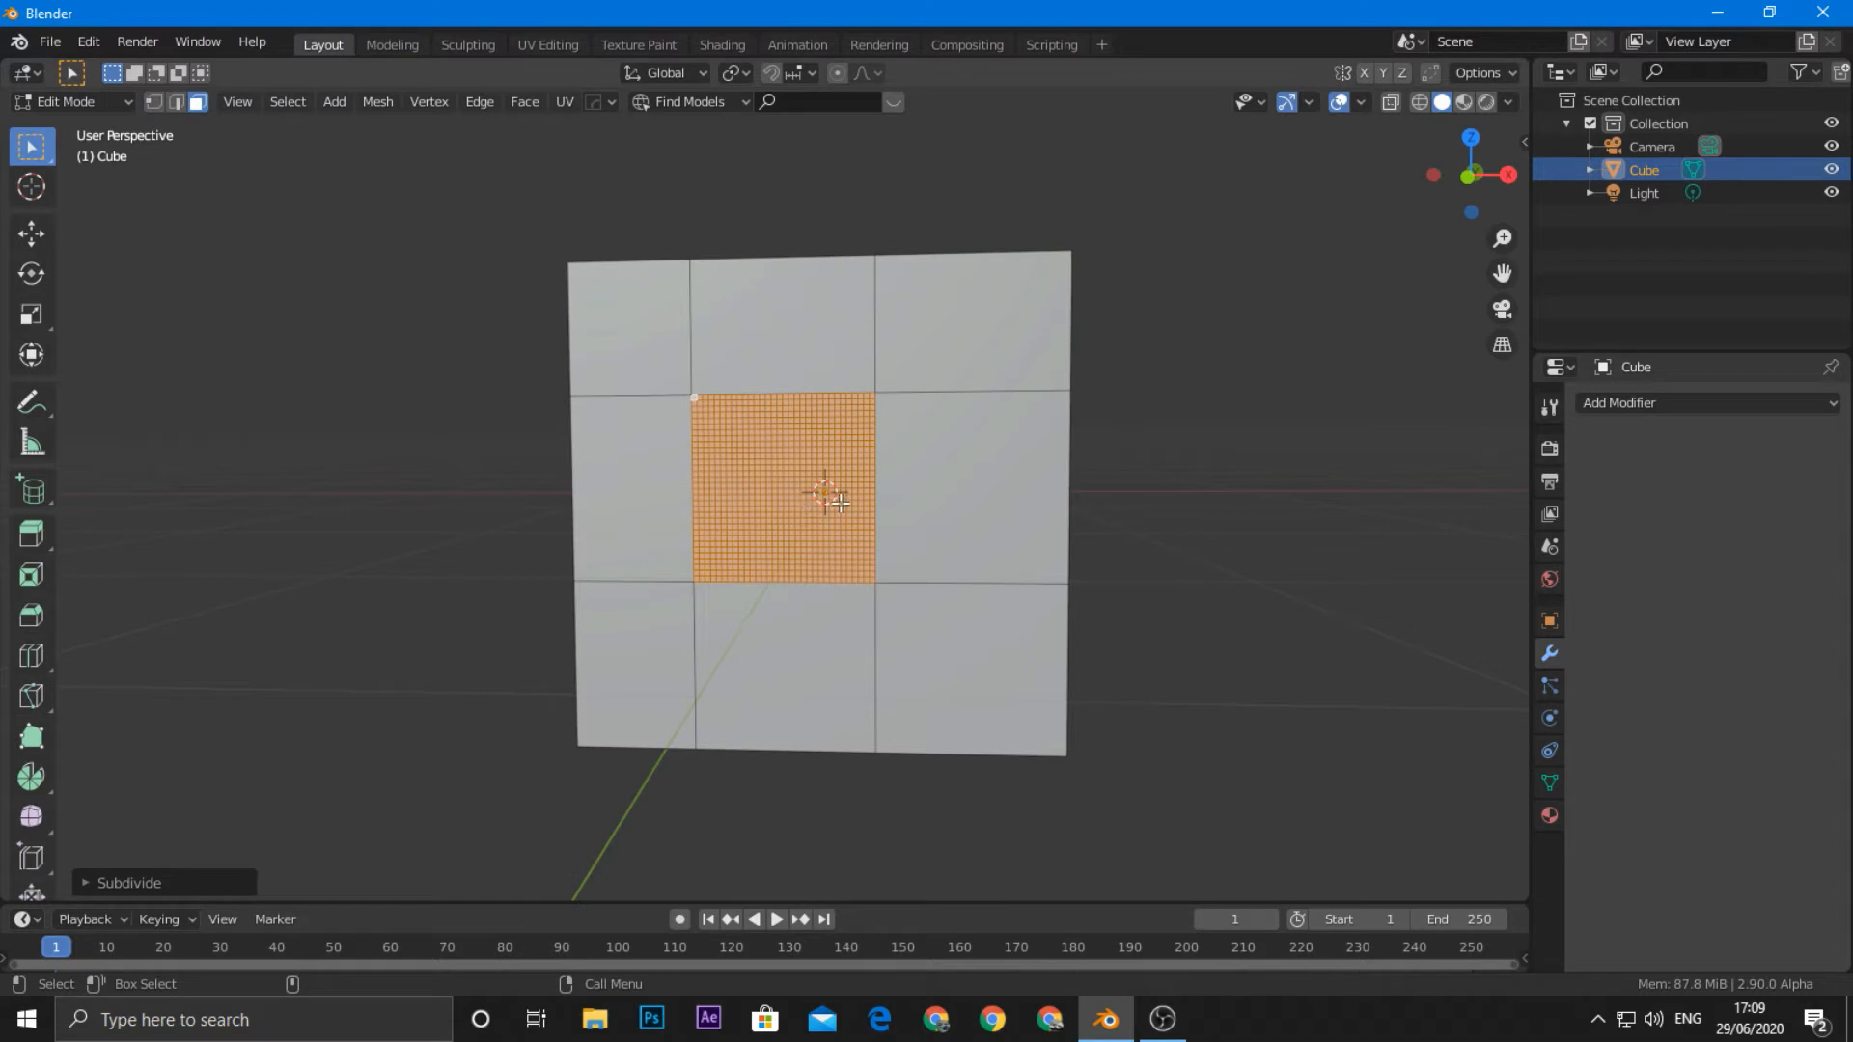
Step: Apply To Sphere at full strength to the subdivided centre faces to round them into a circle
key(shift+alt+s)
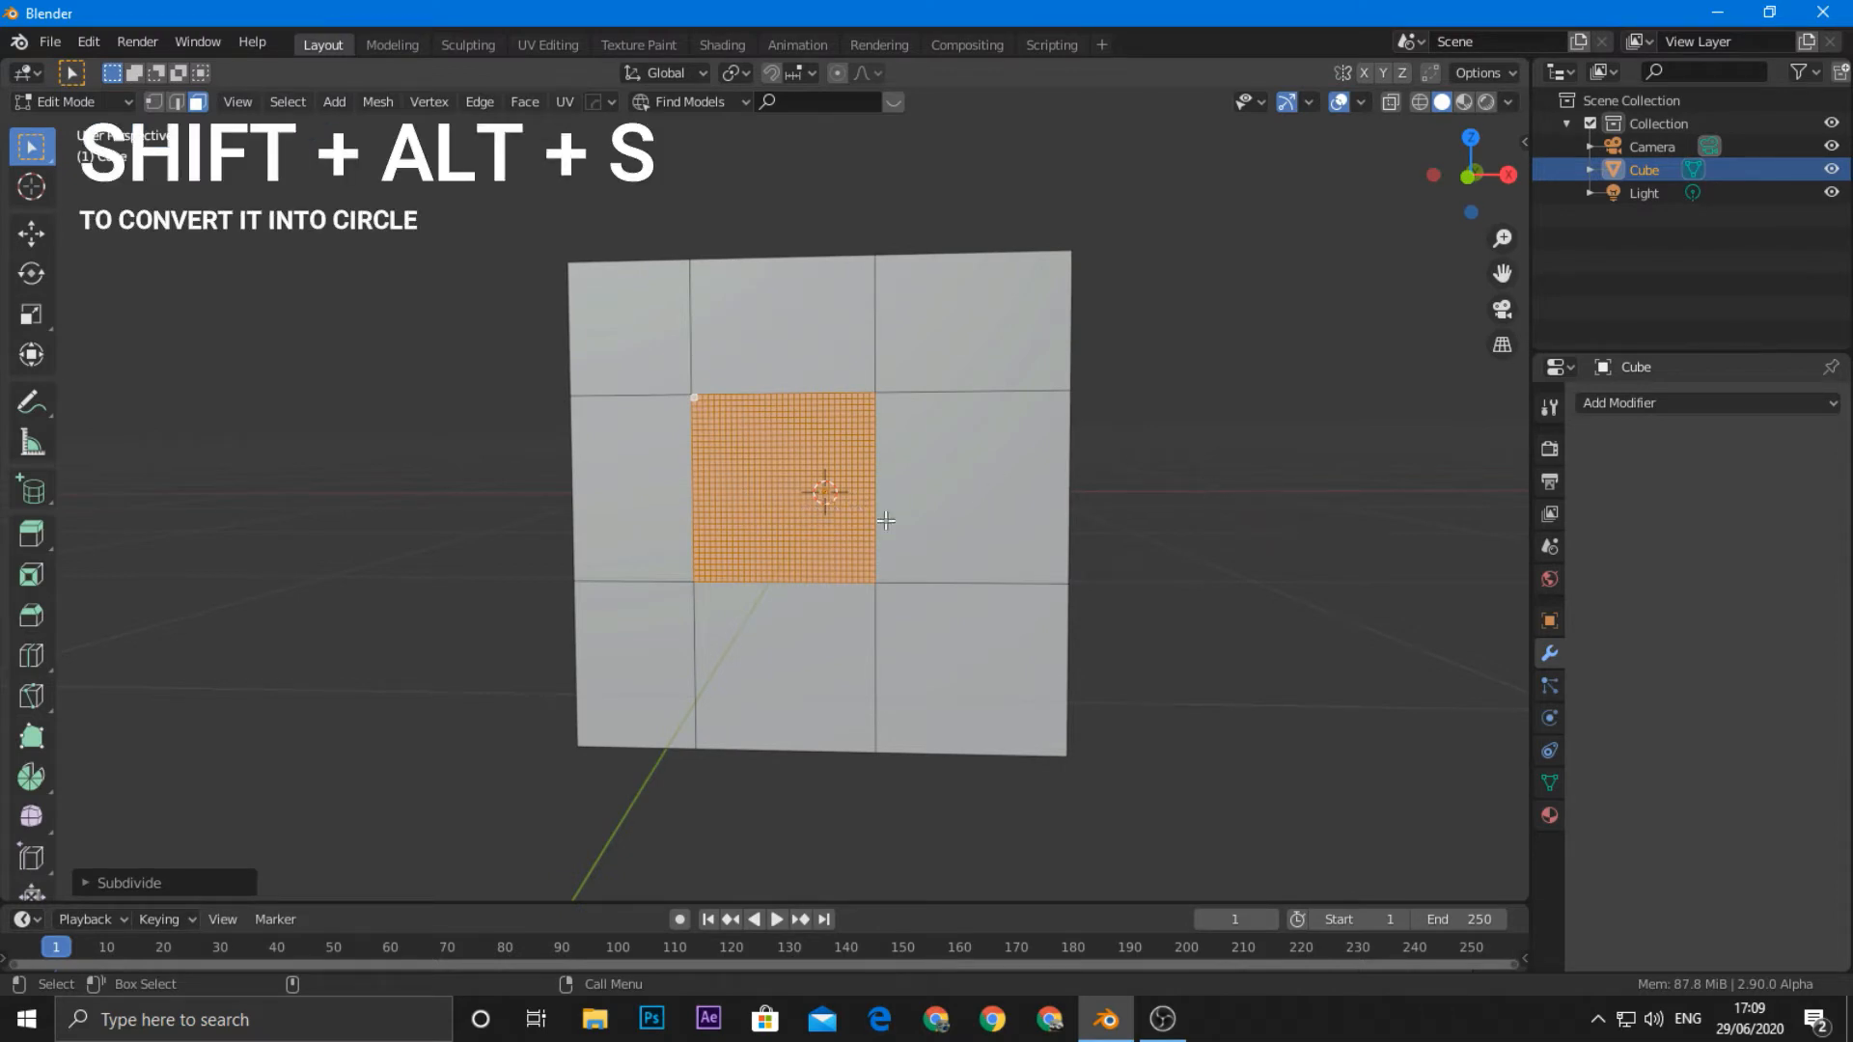
scroll(782, 521, down, 1)
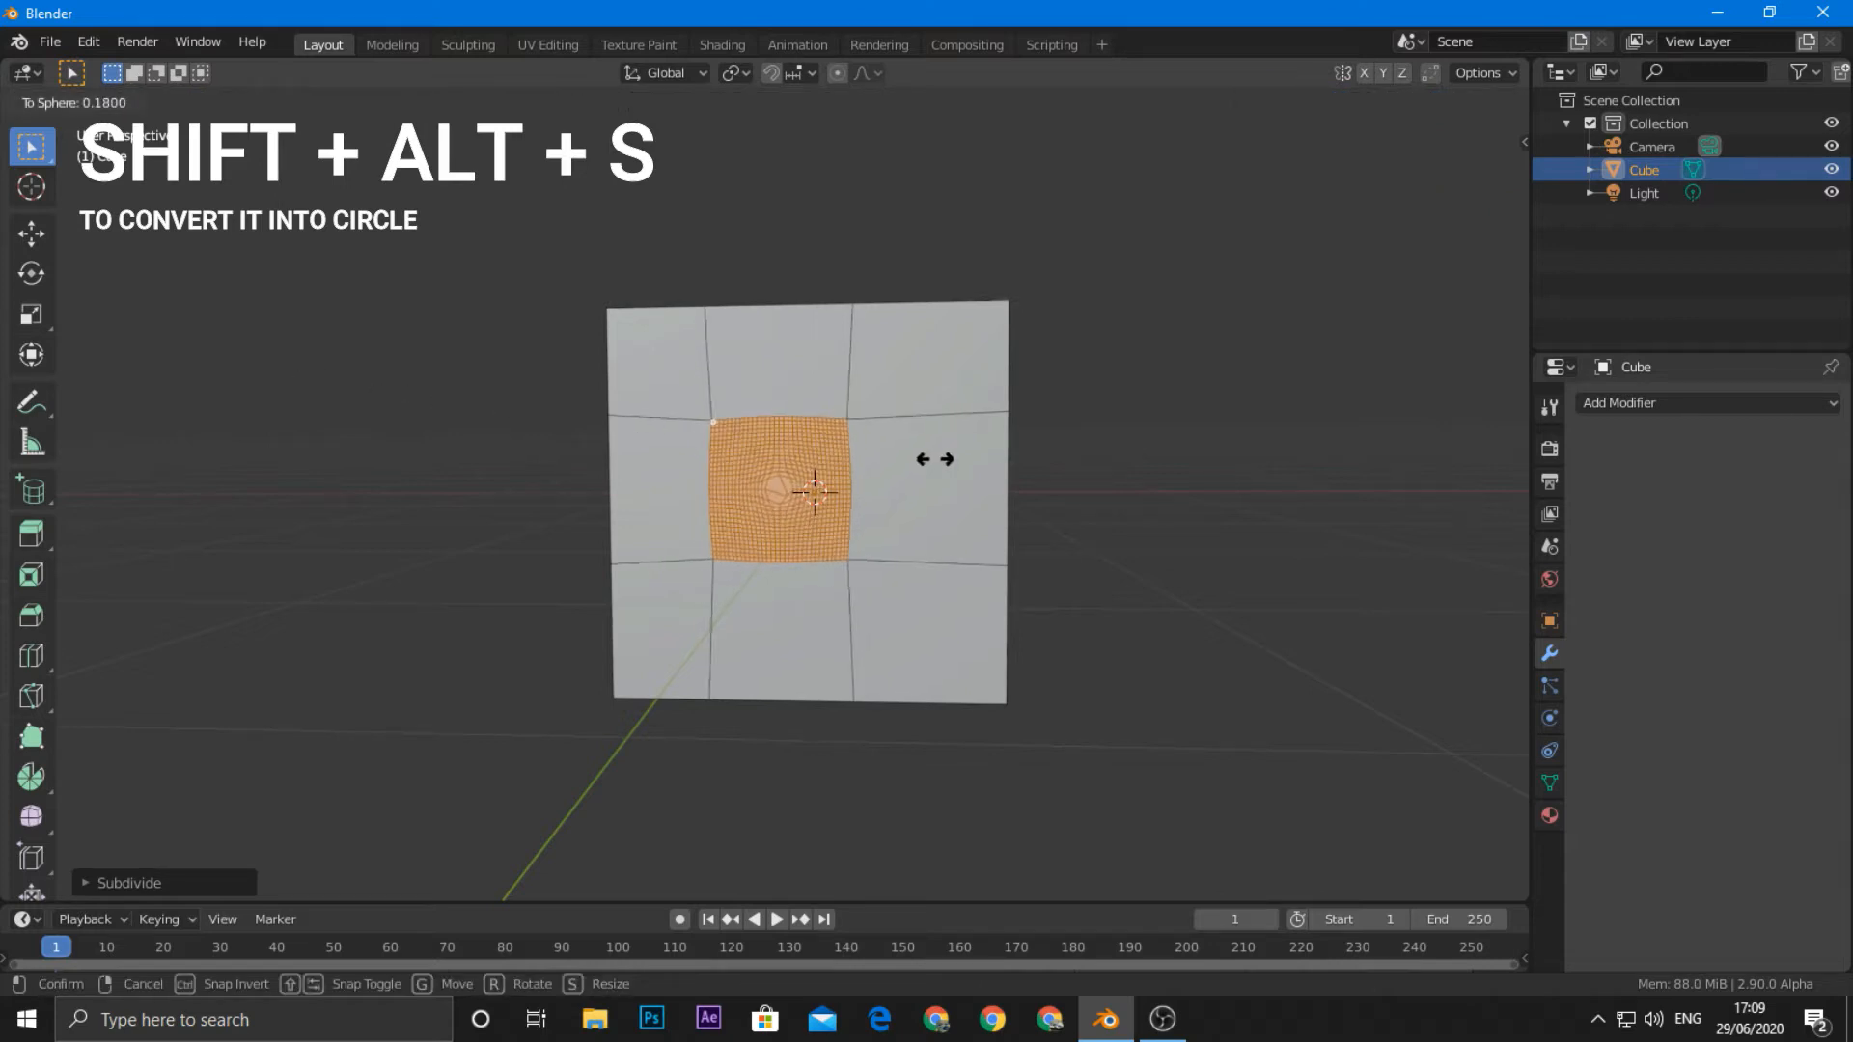
click(192, 441)
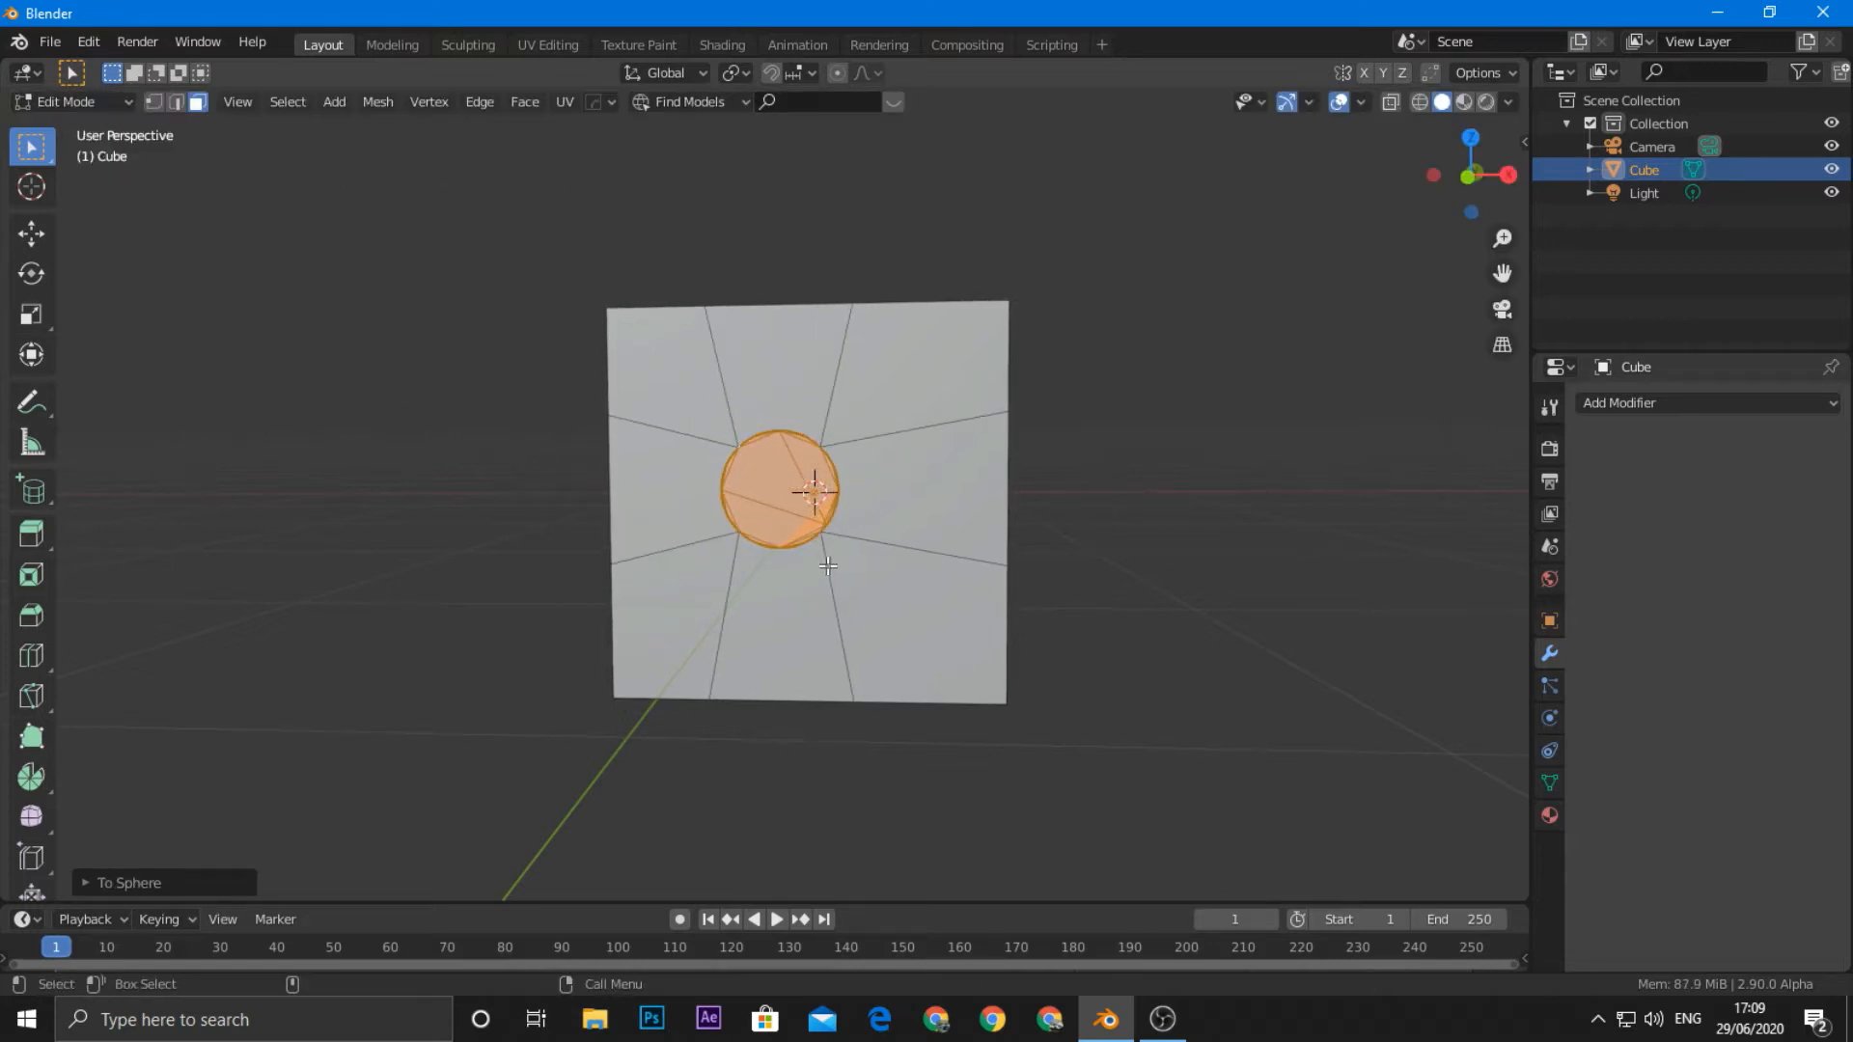
key(g)
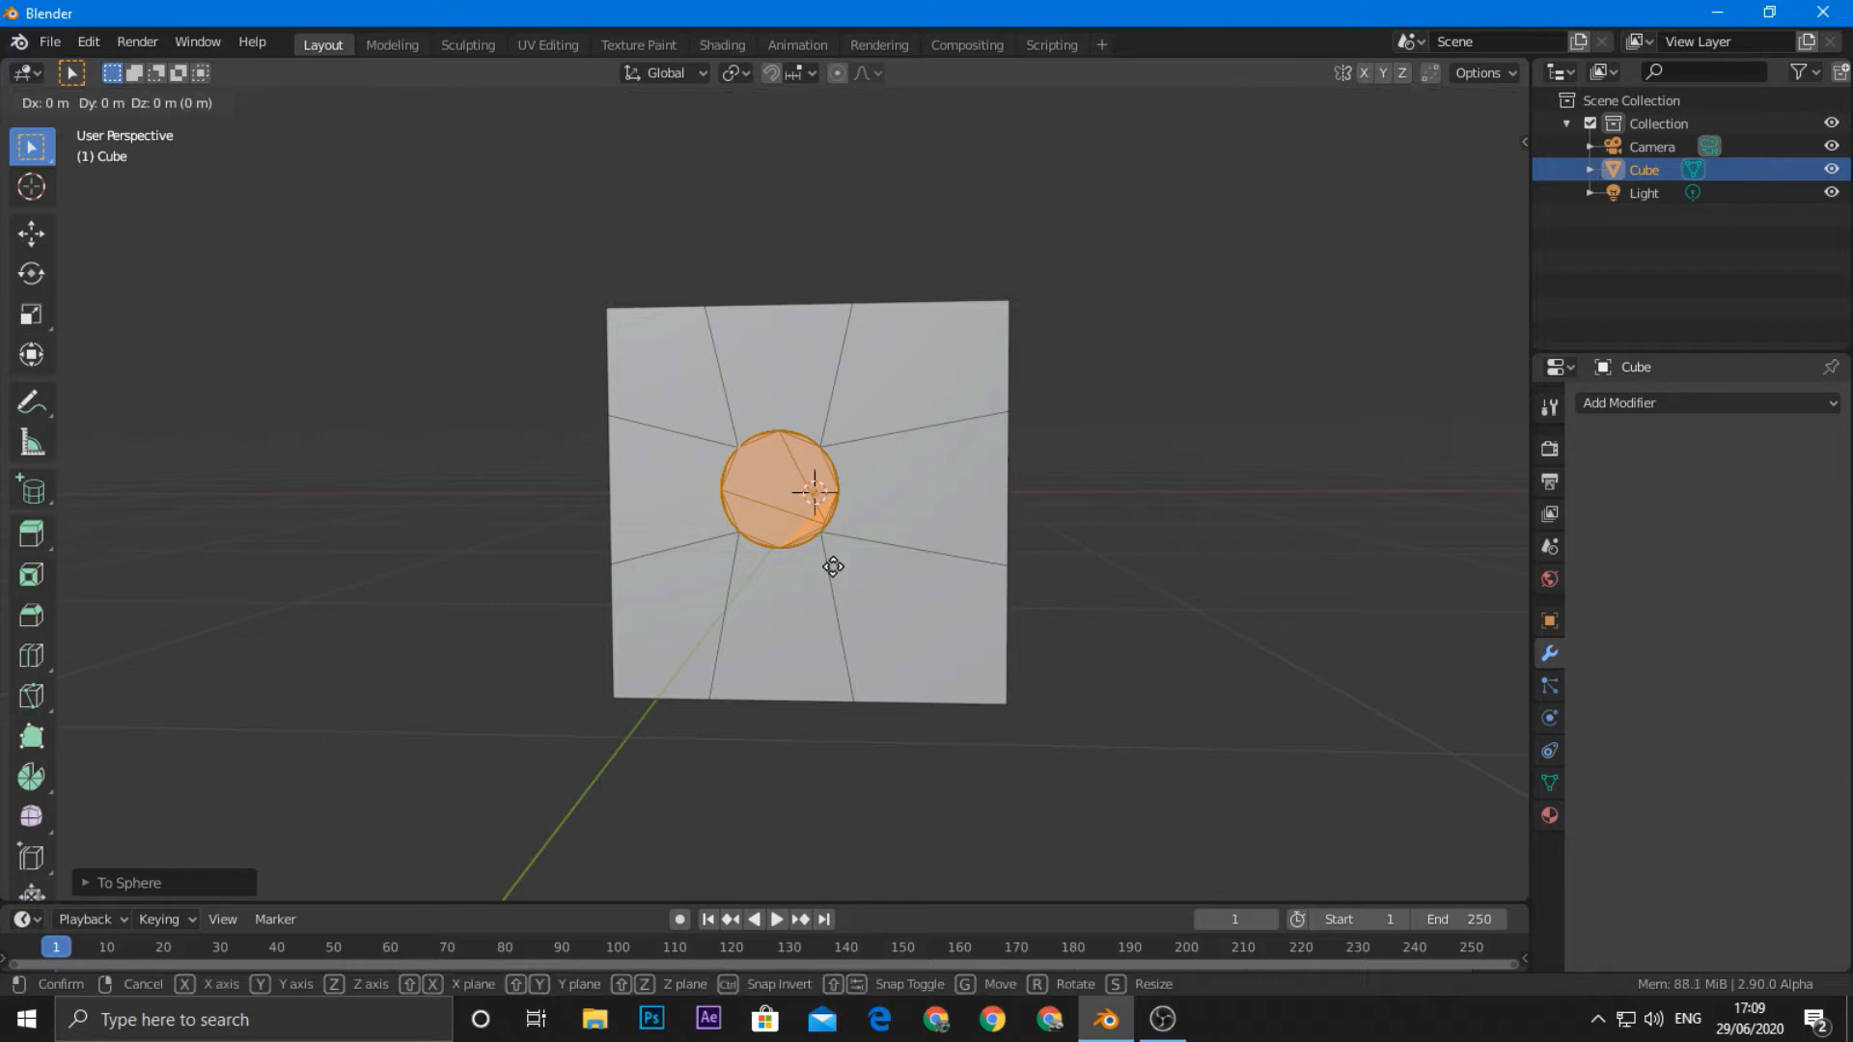
click(855, 560)
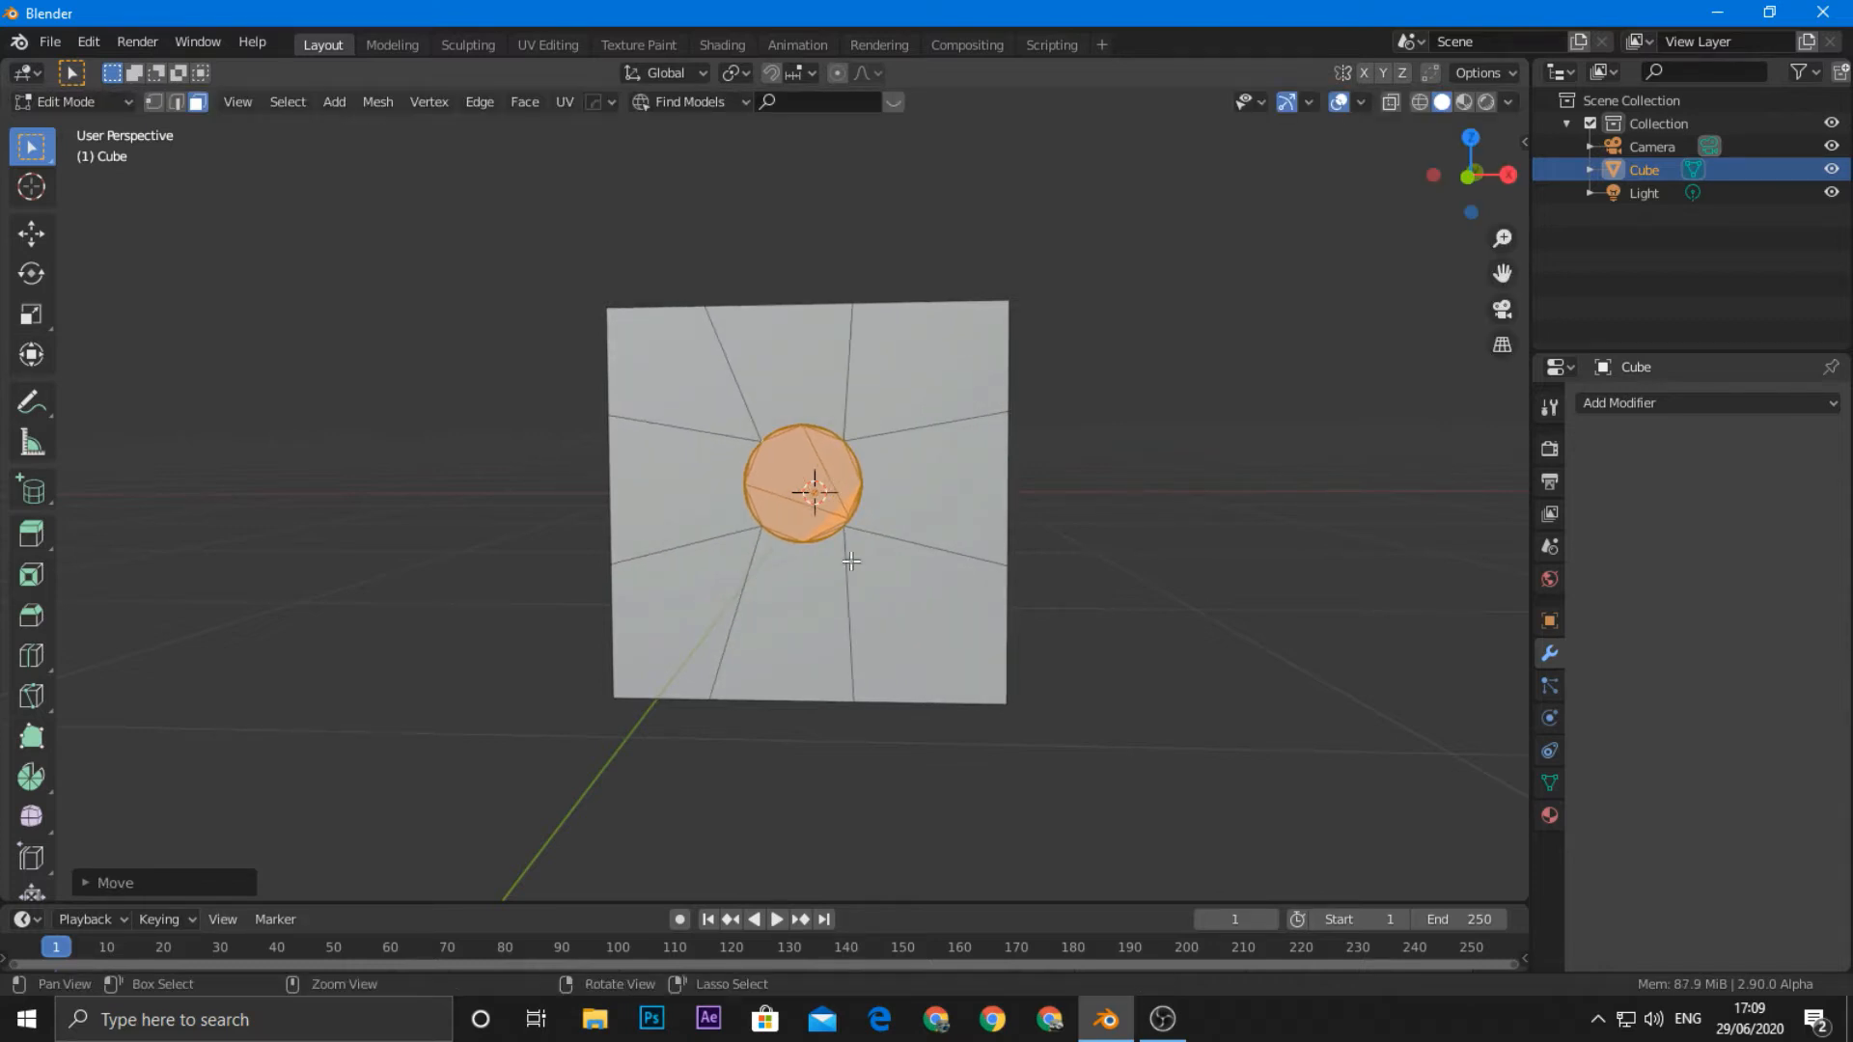
key(ctrl+z)
Step: Extrude the circular faces about 0.18 m and again about 0.55 m into the cube to form a round hole
key(e)
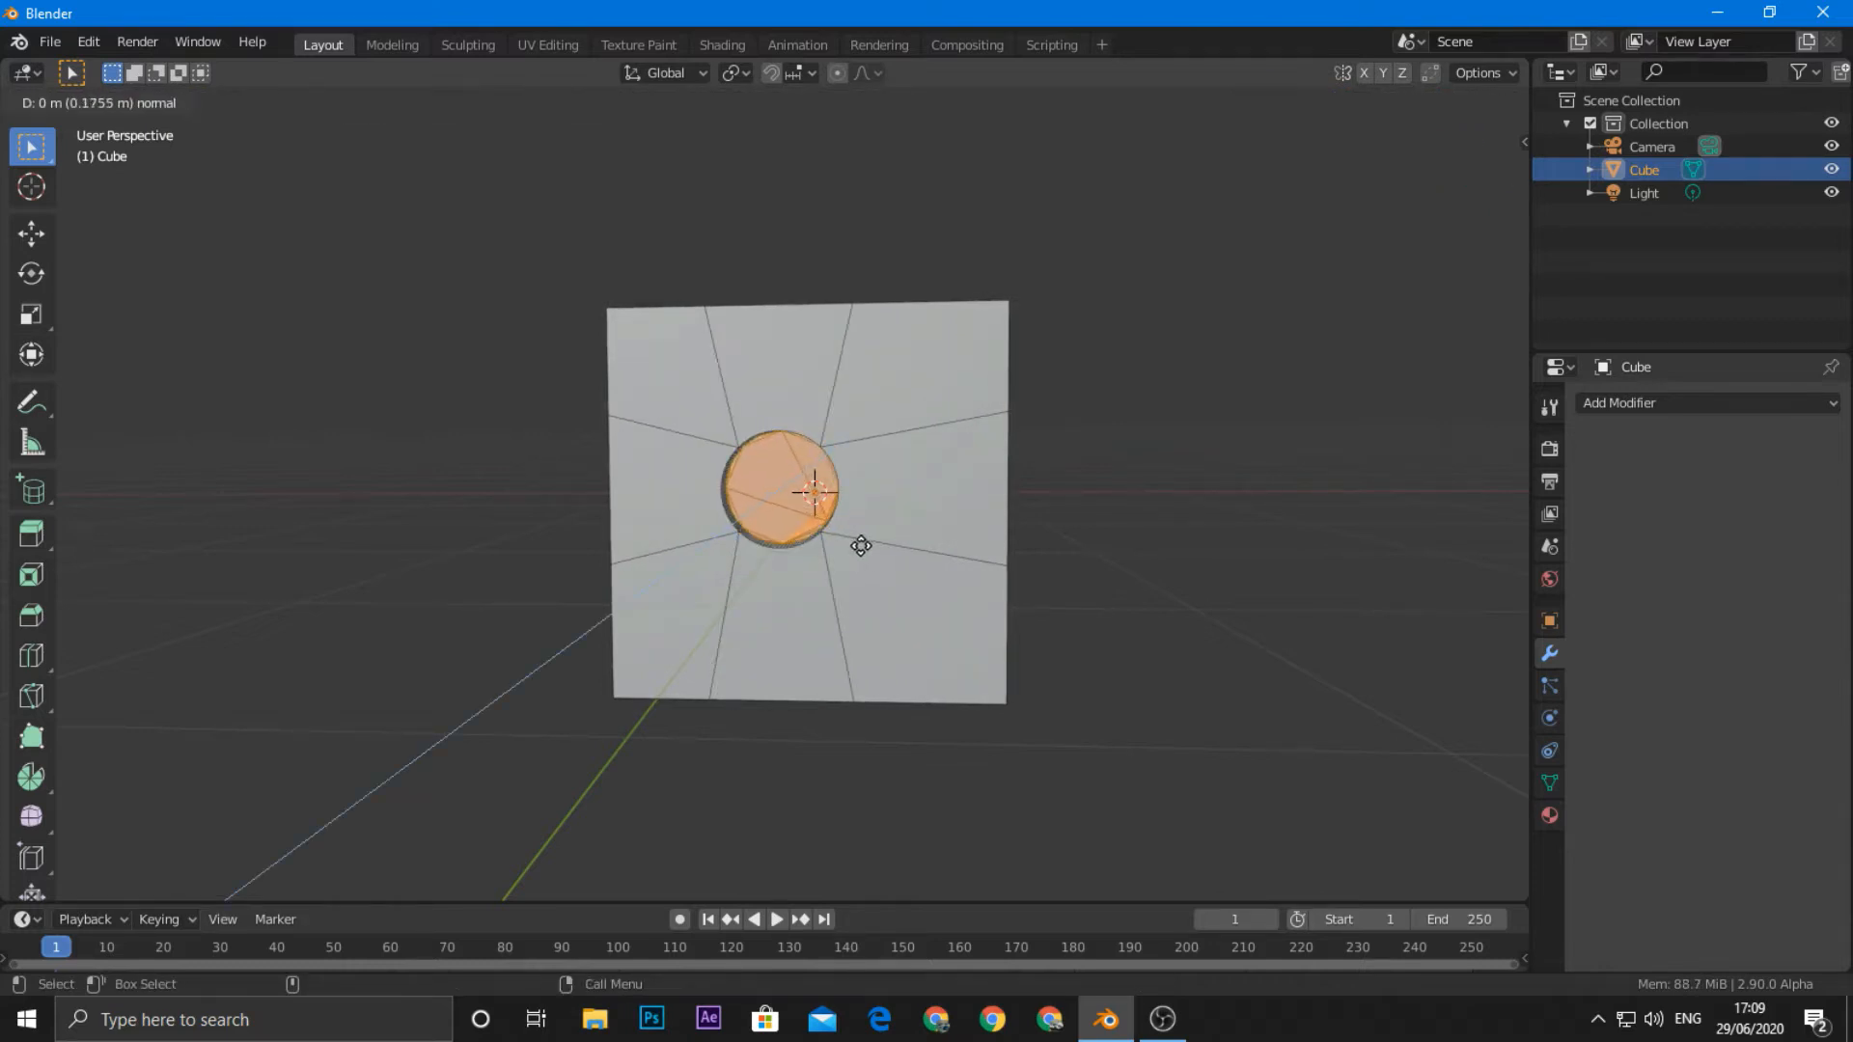
click(862, 547)
key(Tab)
middle_drag(882, 548, 823, 558)
key(Tab)
key(e)
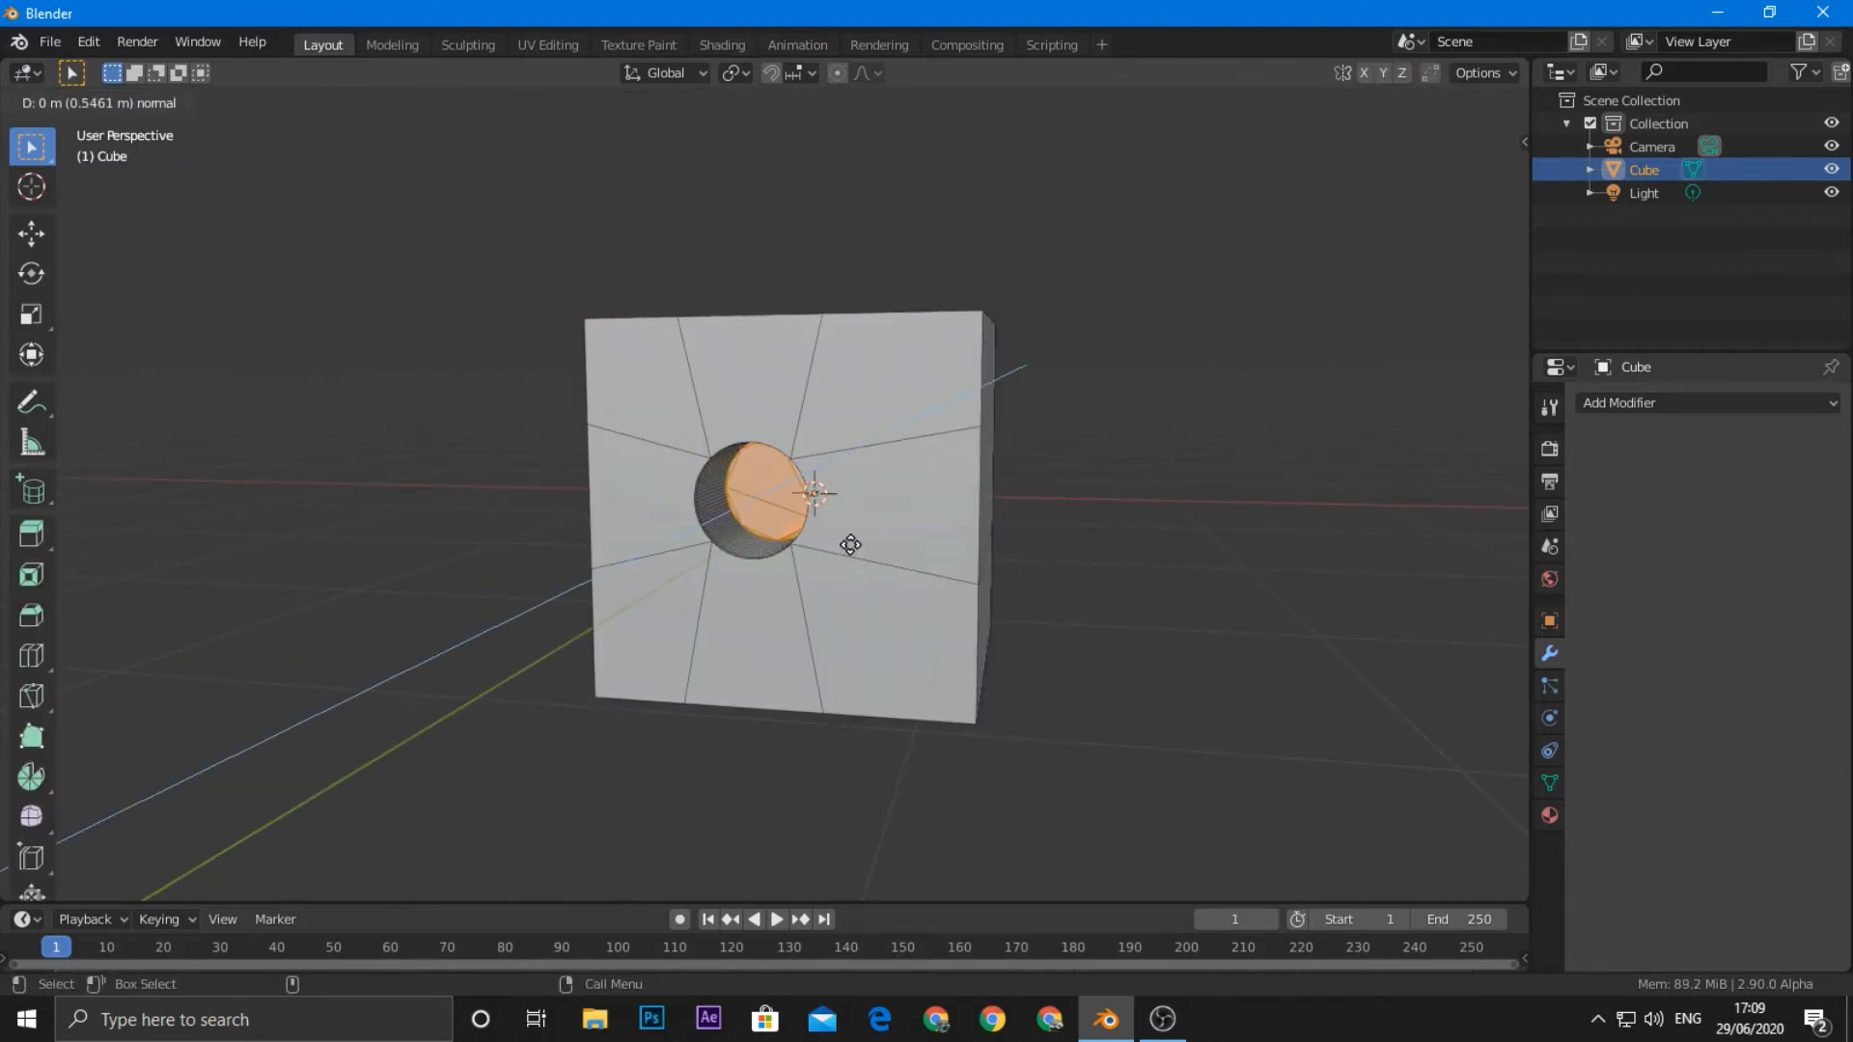
click(851, 545)
key(Tab)
middle_drag(704, 566, 797, 513)
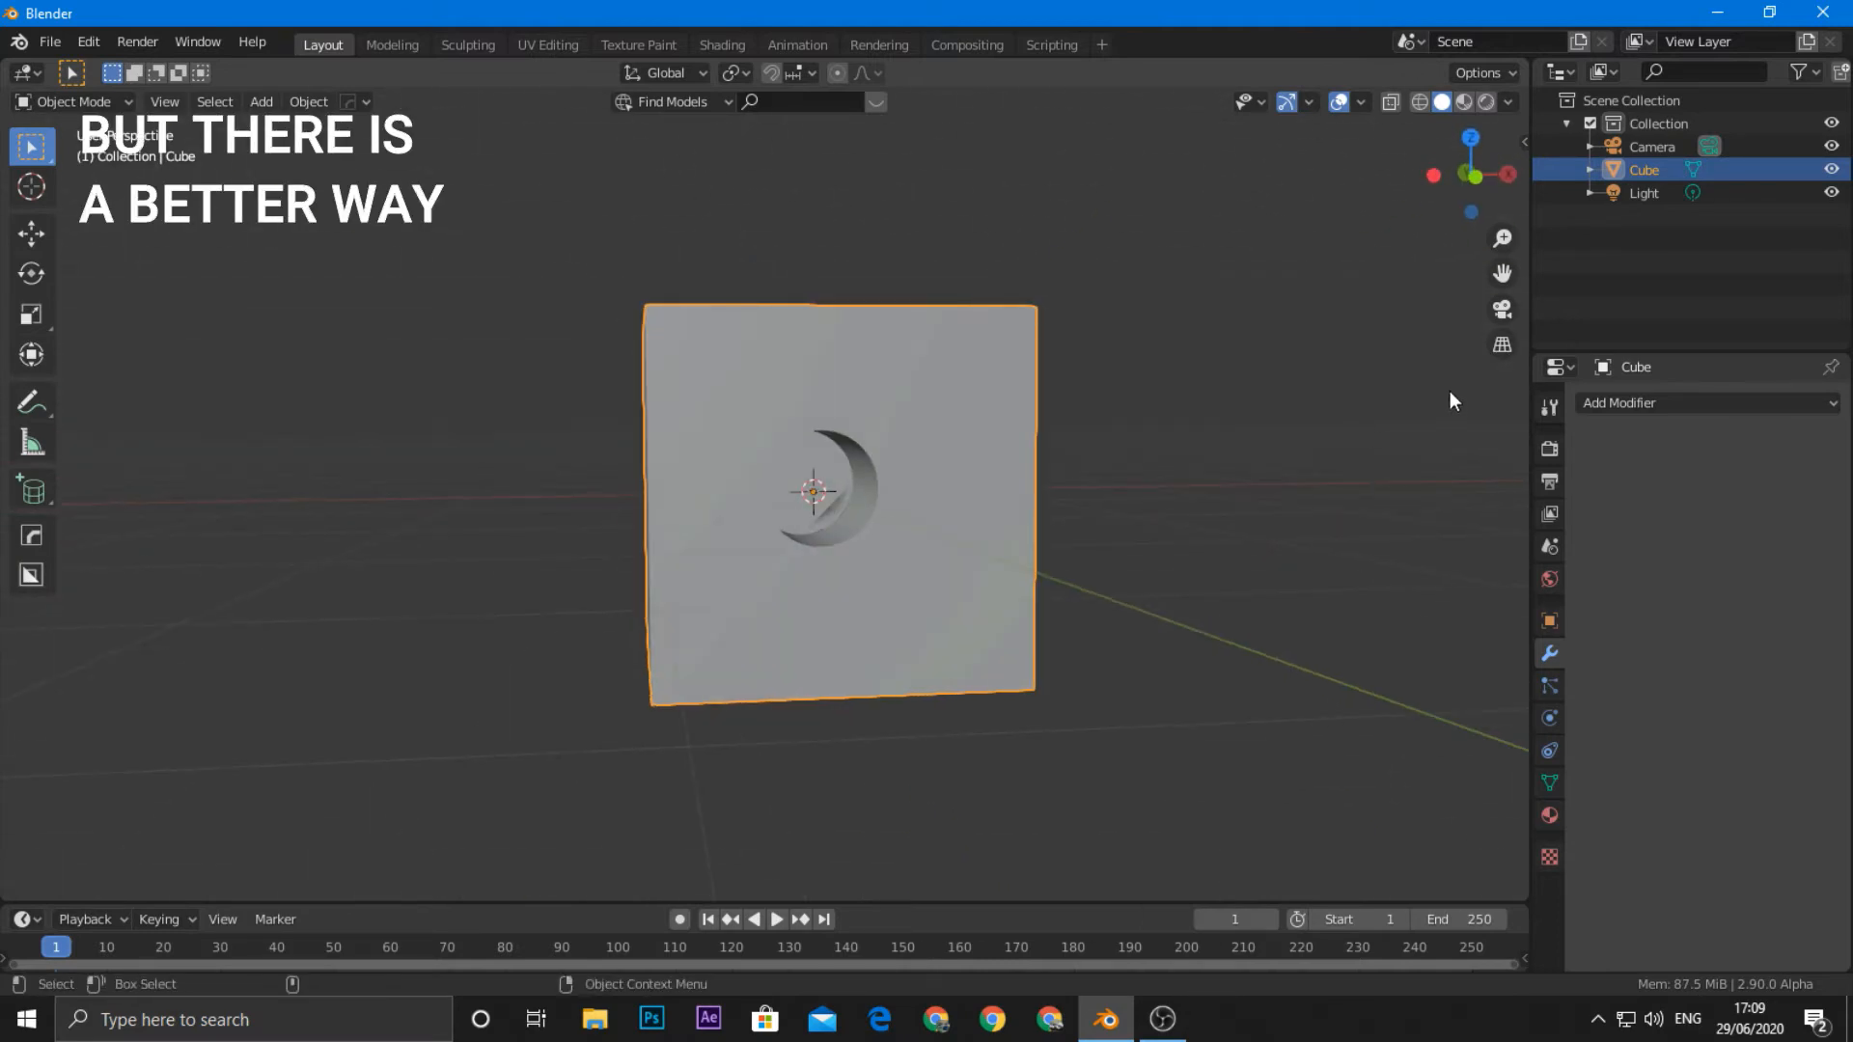
Step: Undo the extrusions, the circle, the subdivisions and the loop cuts on the cube
key(ctrl+z)
key(ctrl+z)
key(ctrl+z)
key(ctrl+z)
key(ctrl+z)
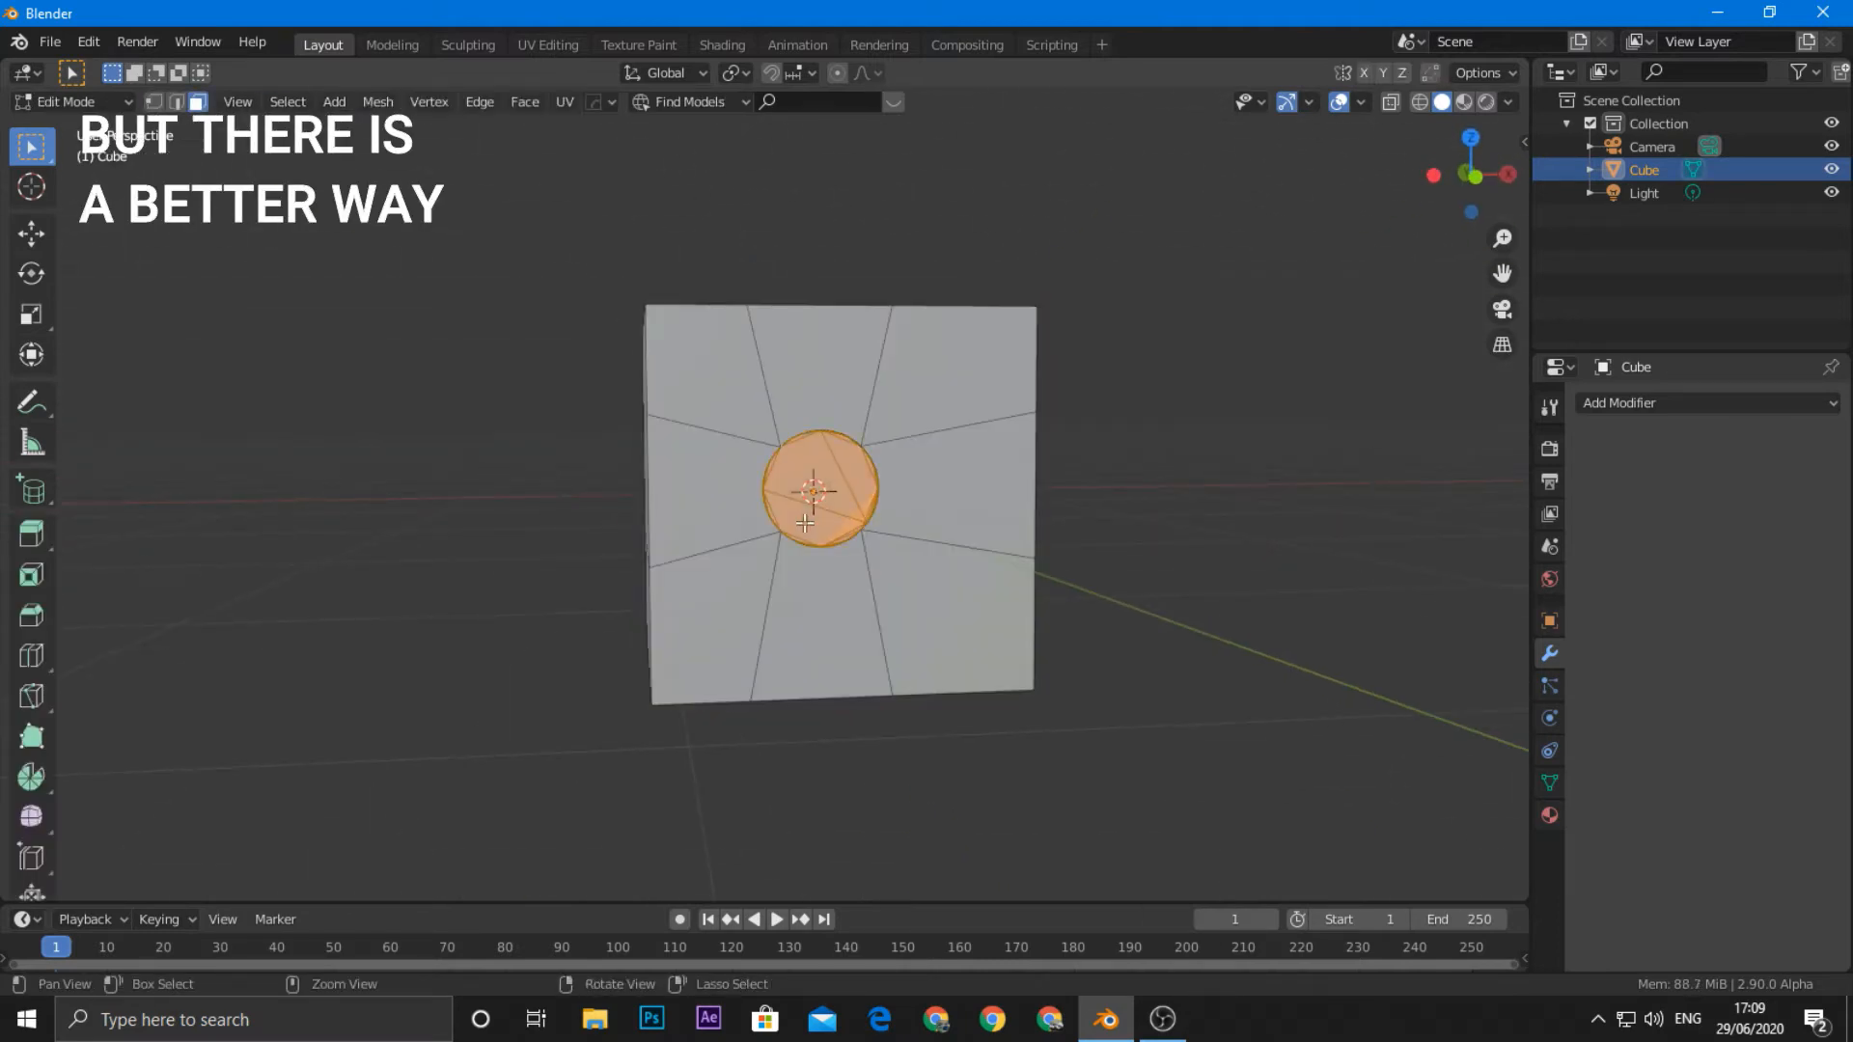
key(ctrl+z)
key(ctrl+z)
key(ctrl+z)
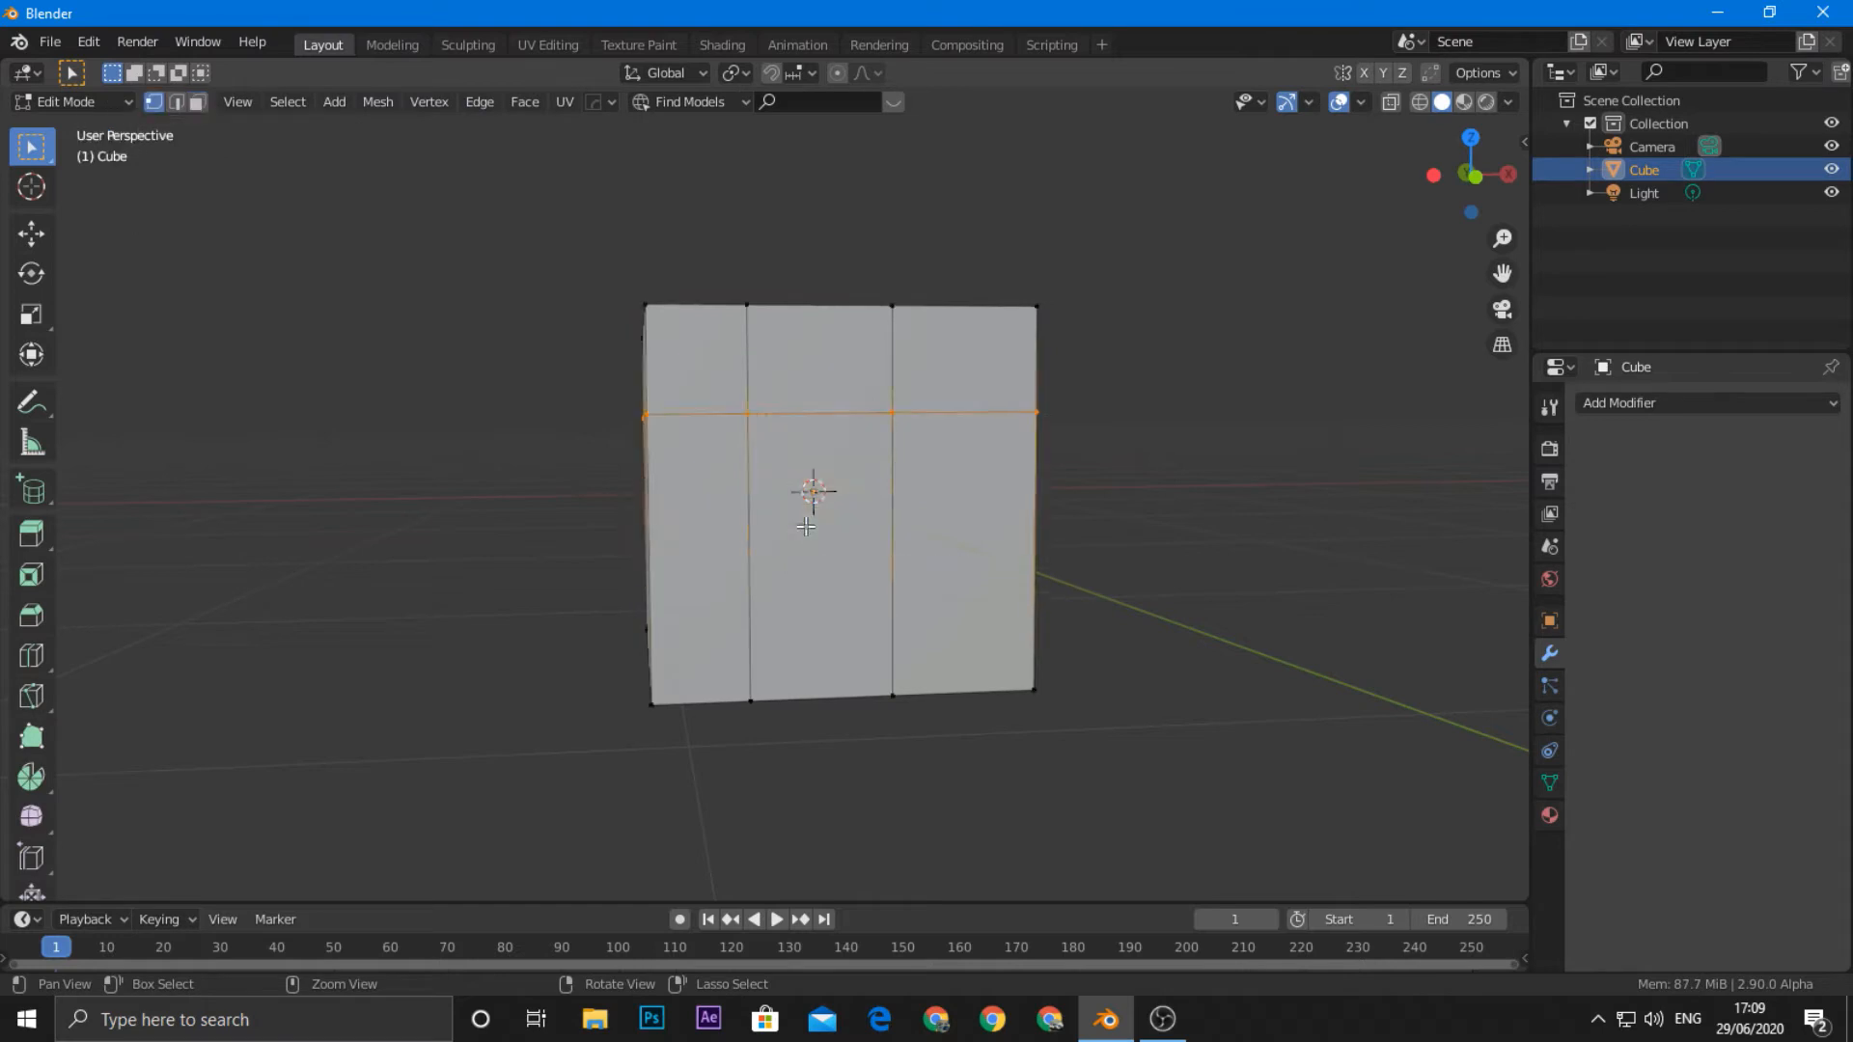
key(ctrl+z)
Step: Add a cylinder mesh at the cube's centre and scale it down uniformly to about 0.27
middle_drag(797, 544, 754, 444)
scroll(754, 444, down, 3)
key(shift+a)
mouse_move(749, 443)
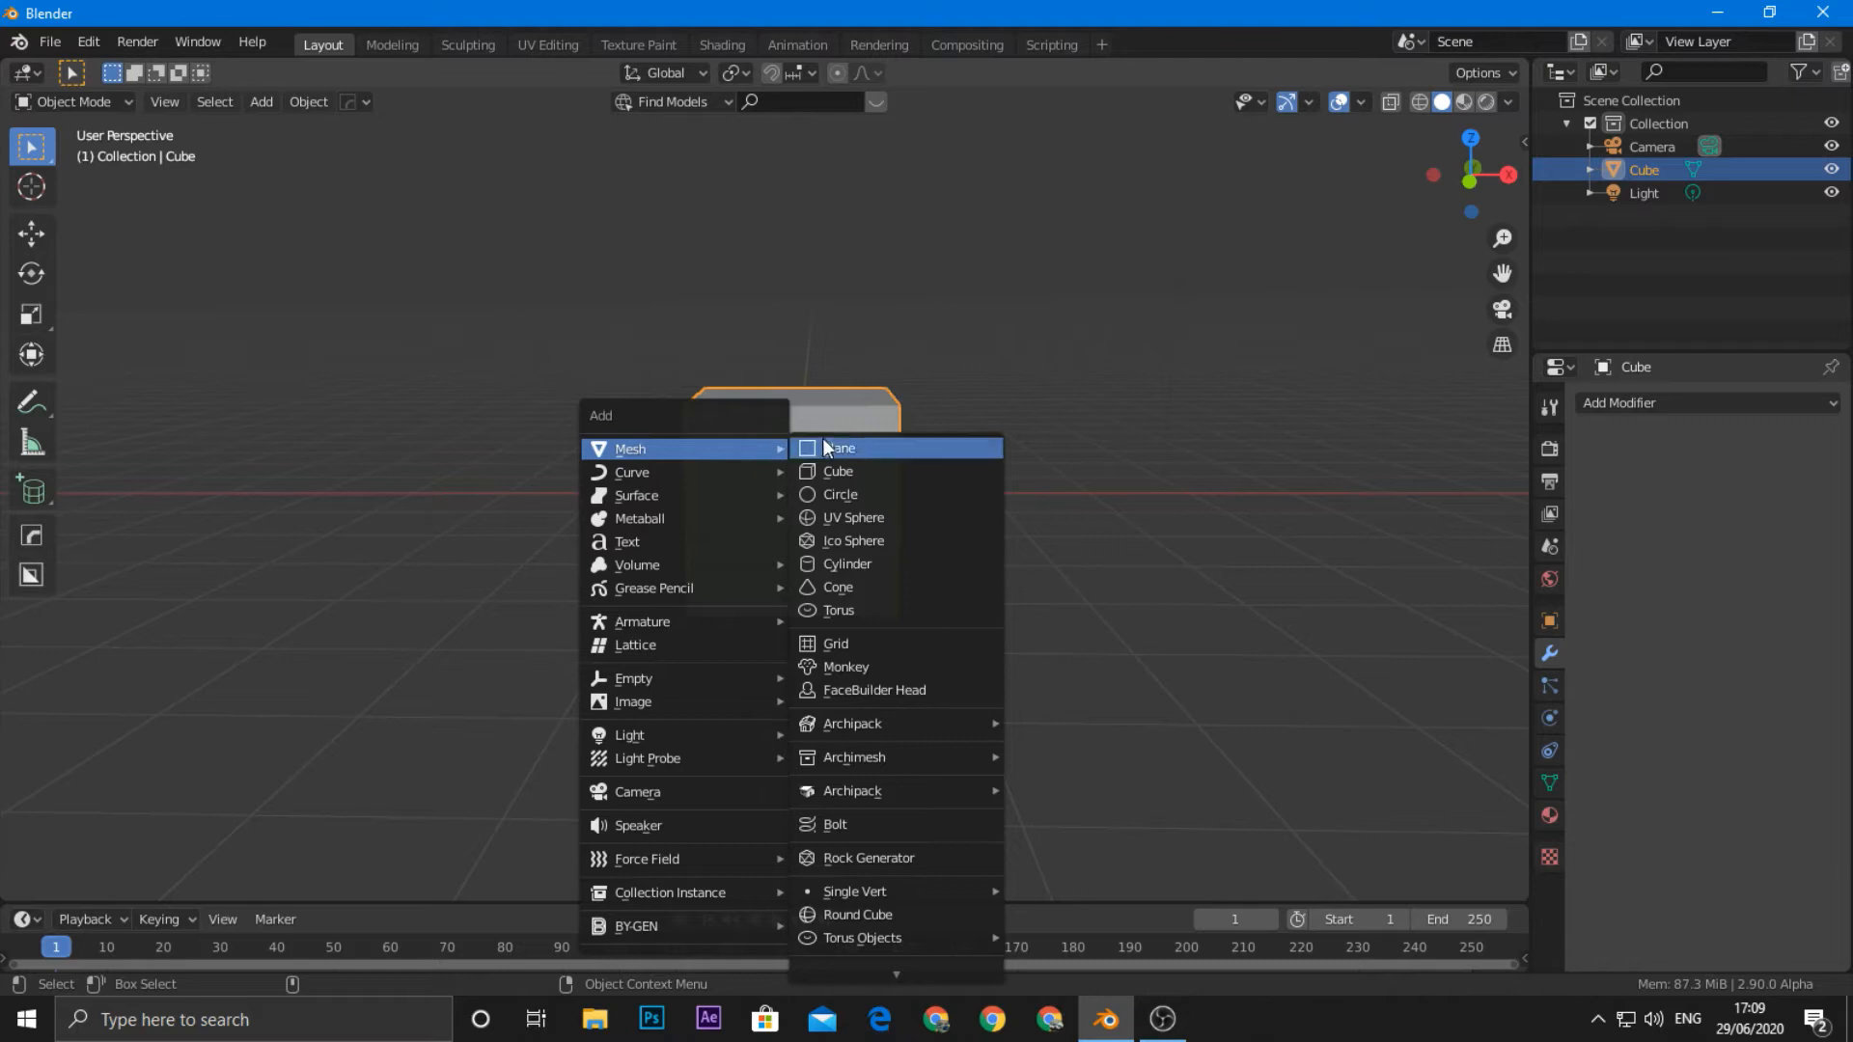
click(874, 565)
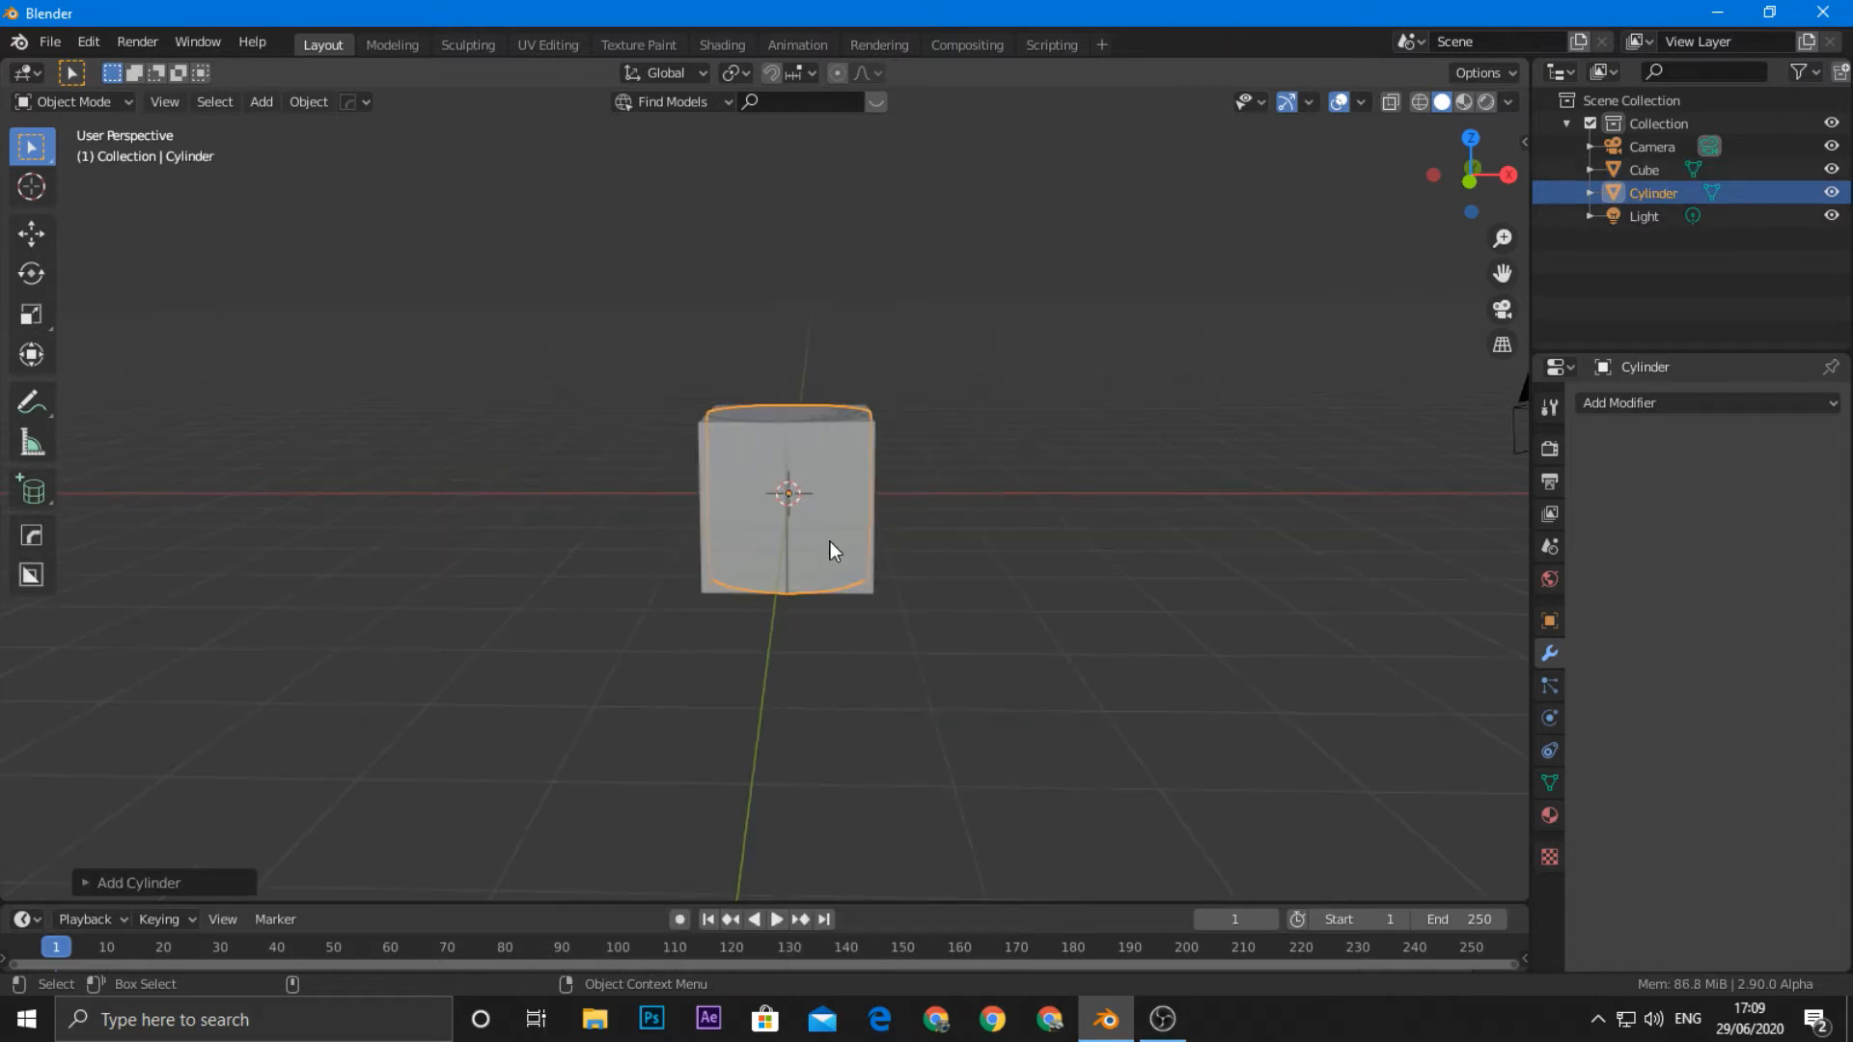
key(s)
click(803, 500)
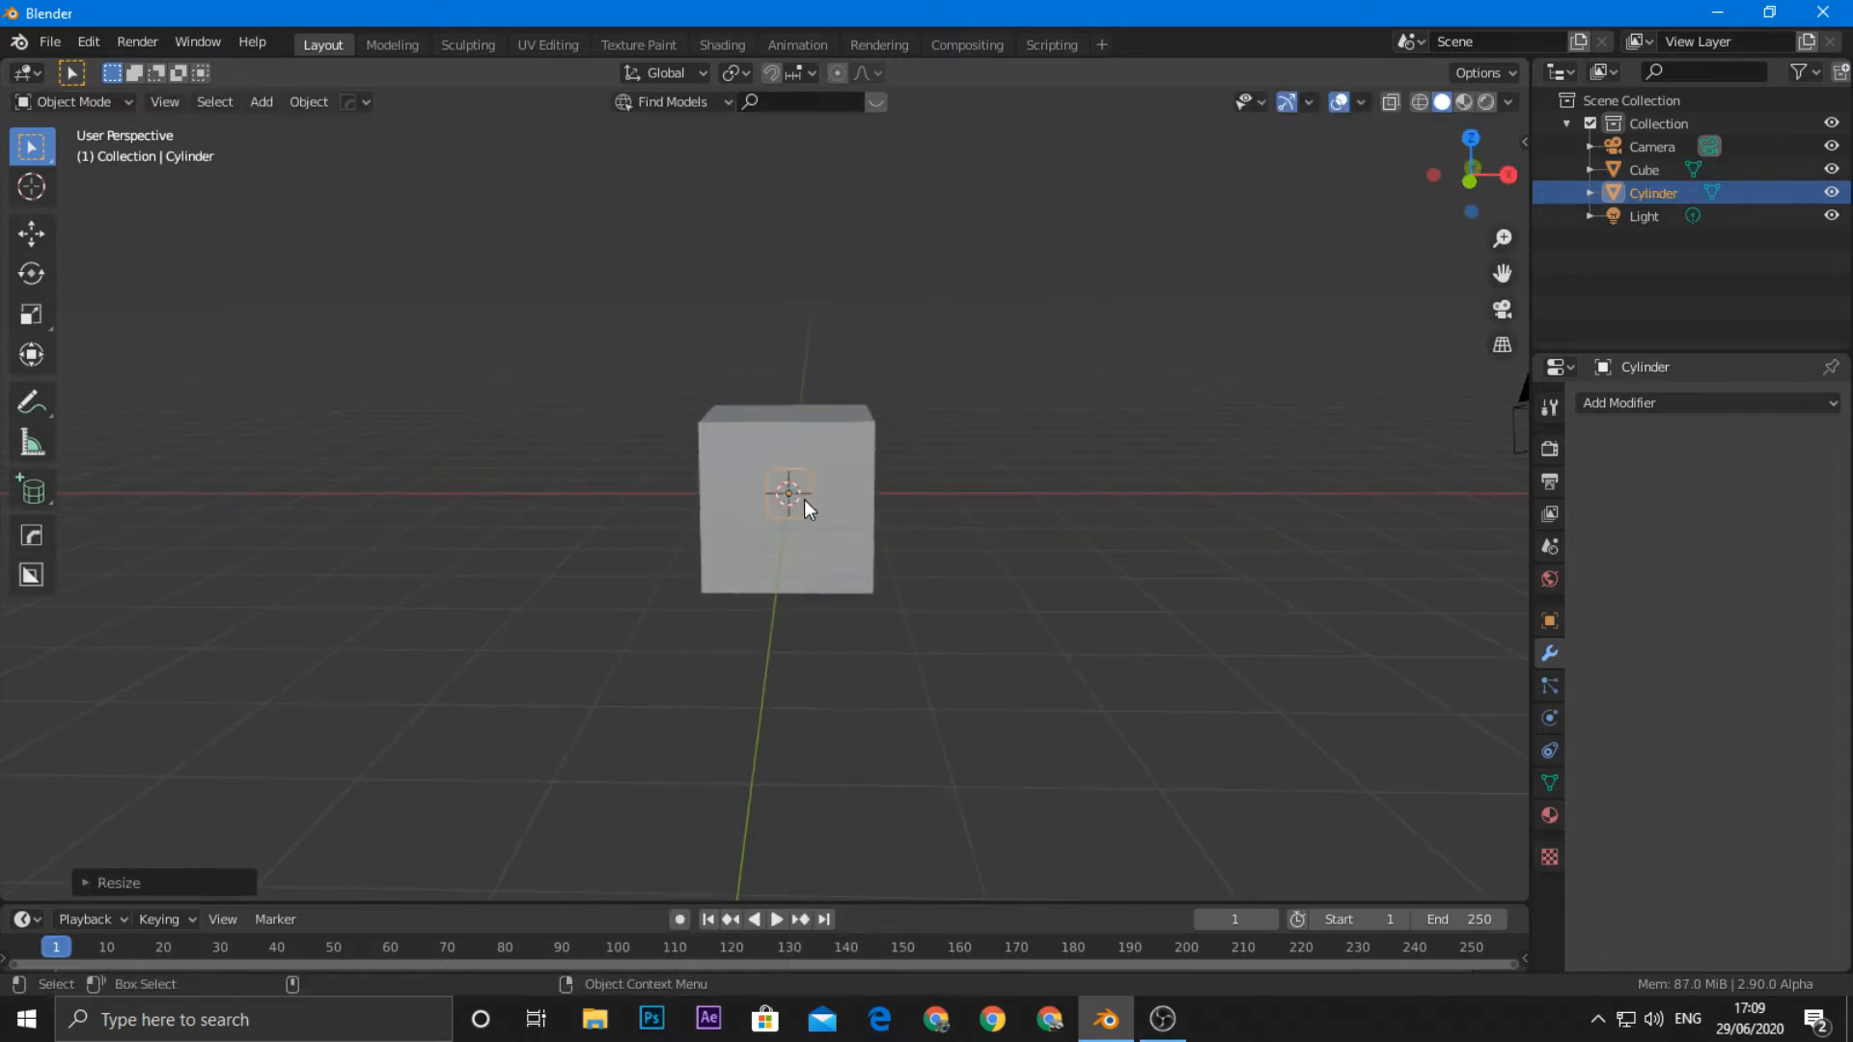
Step: Rotate the cylinder 90° about the X axis and move it about 1.73 m along Y, out through the cube's front
key(r)
key(x)
key(9)
key(0)
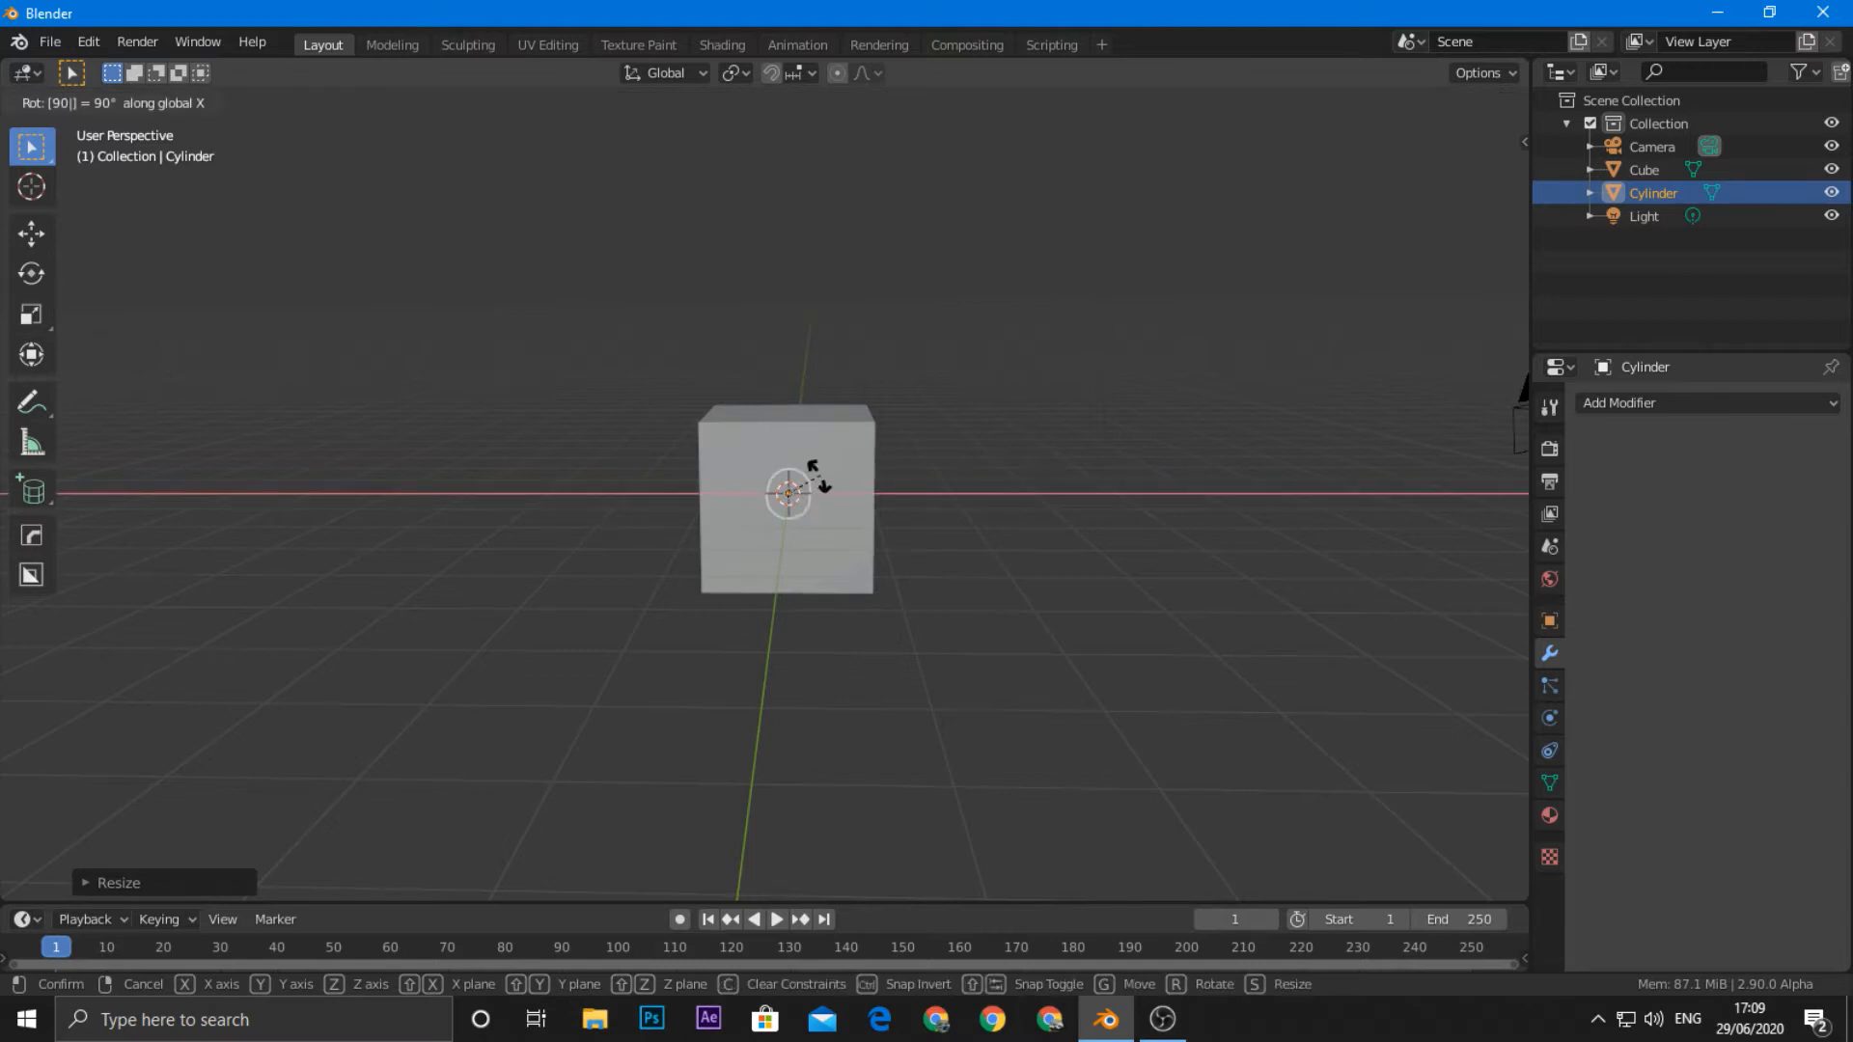
key(Return)
key(g)
key(y)
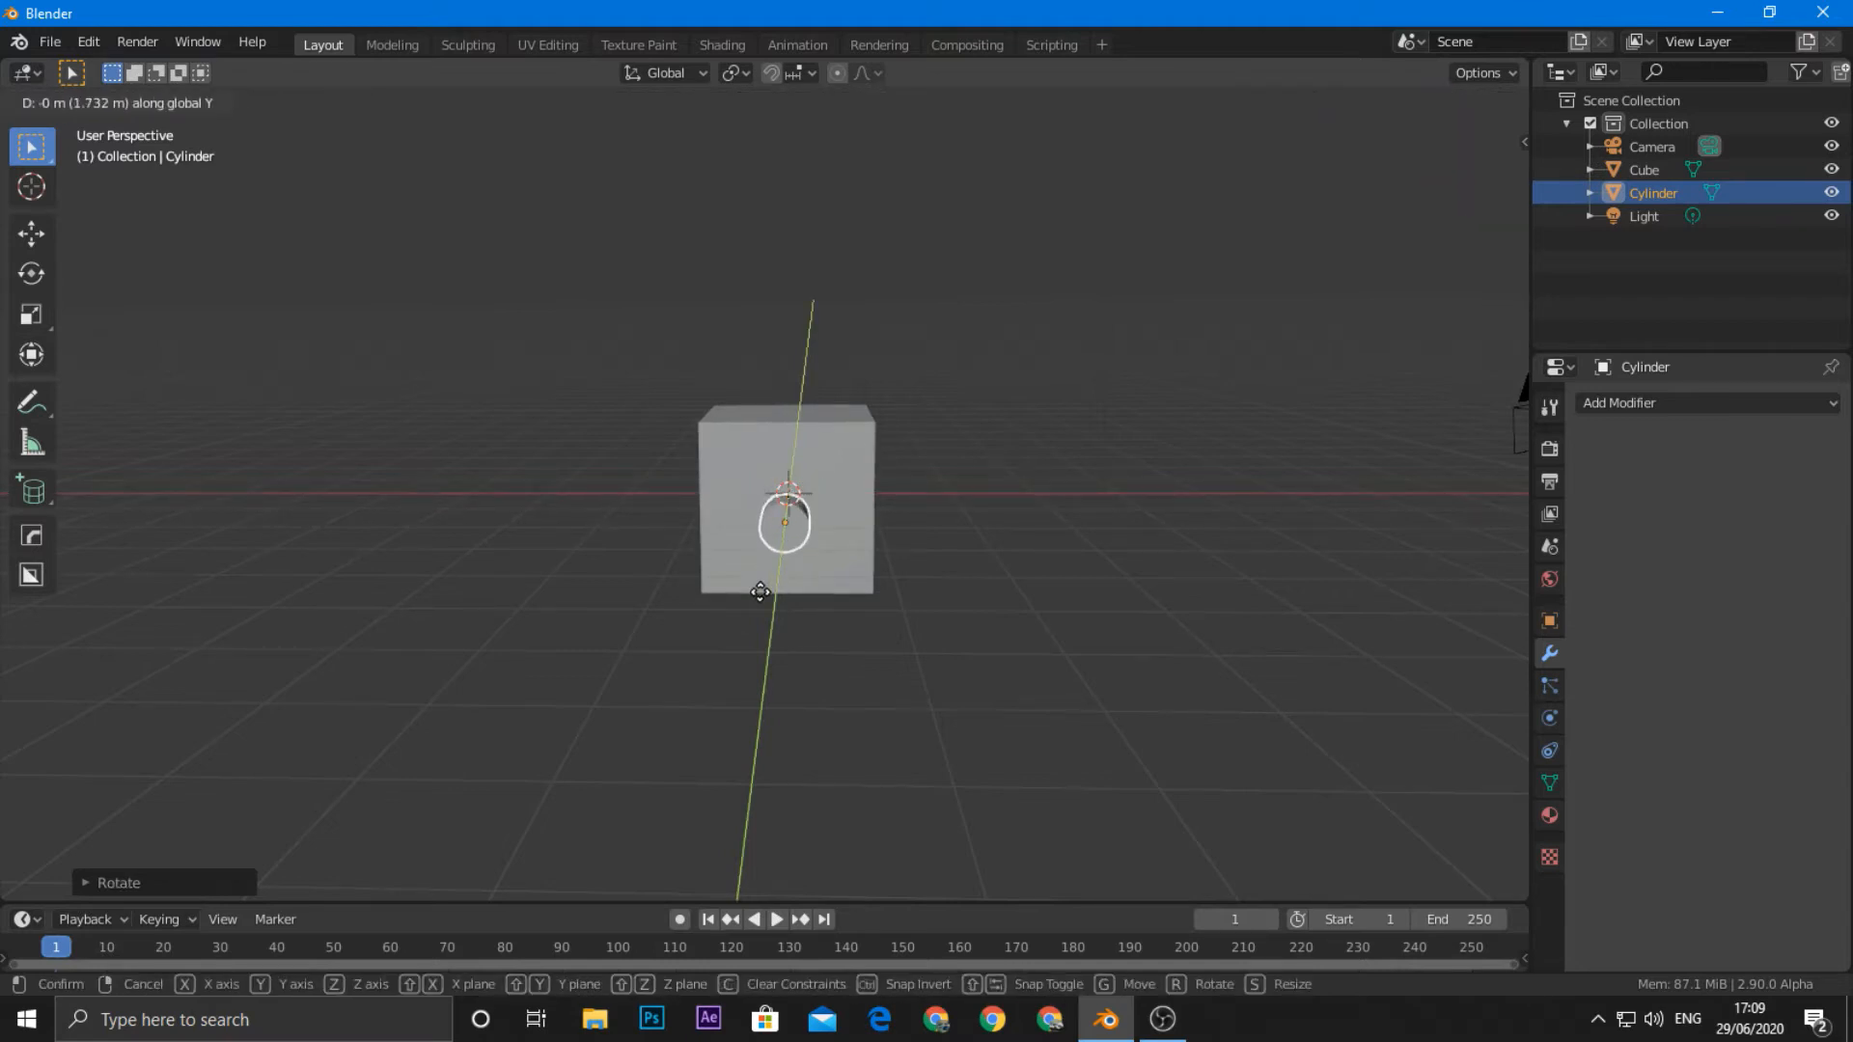
click(760, 592)
Step: Stretch the cylinder along Y to a length scale of about 0.96 and move it into the cube, to about Y -0.46 m
scroll(895, 612, up, 5)
middle_drag(894, 612, 722, 611)
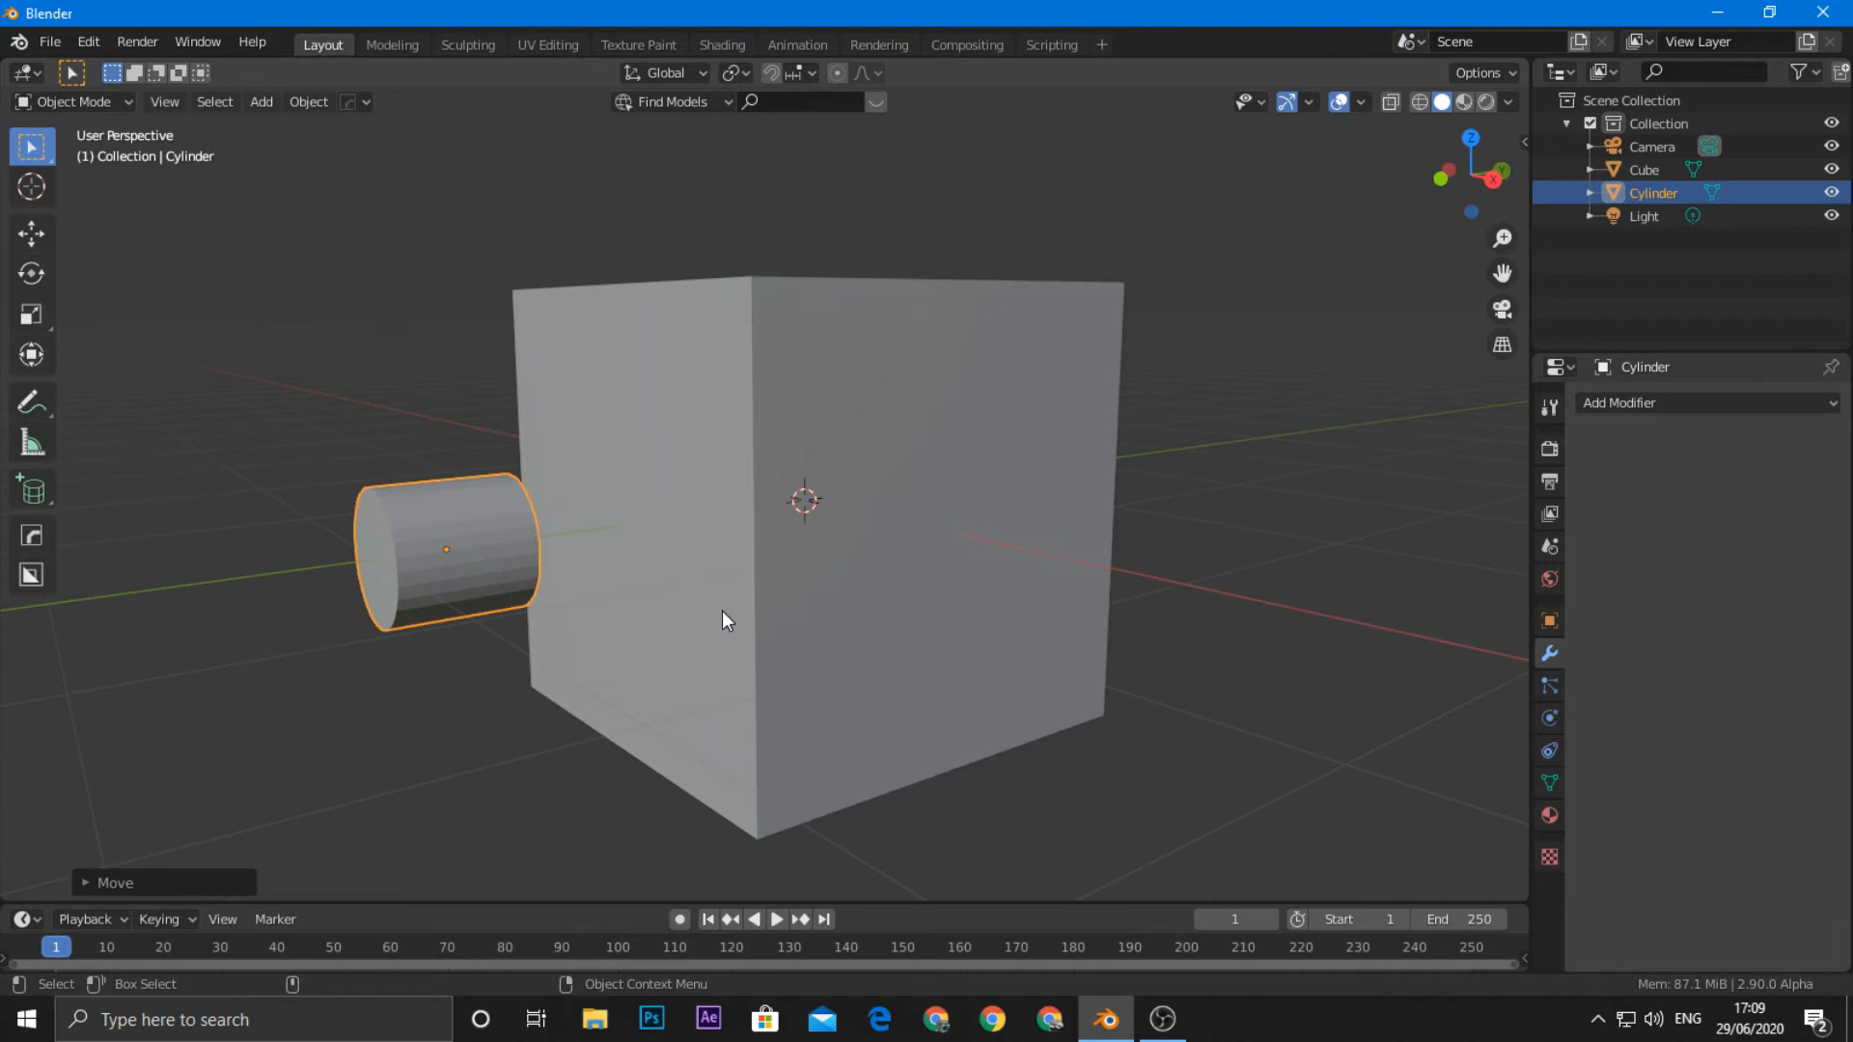
key(s)
key(y)
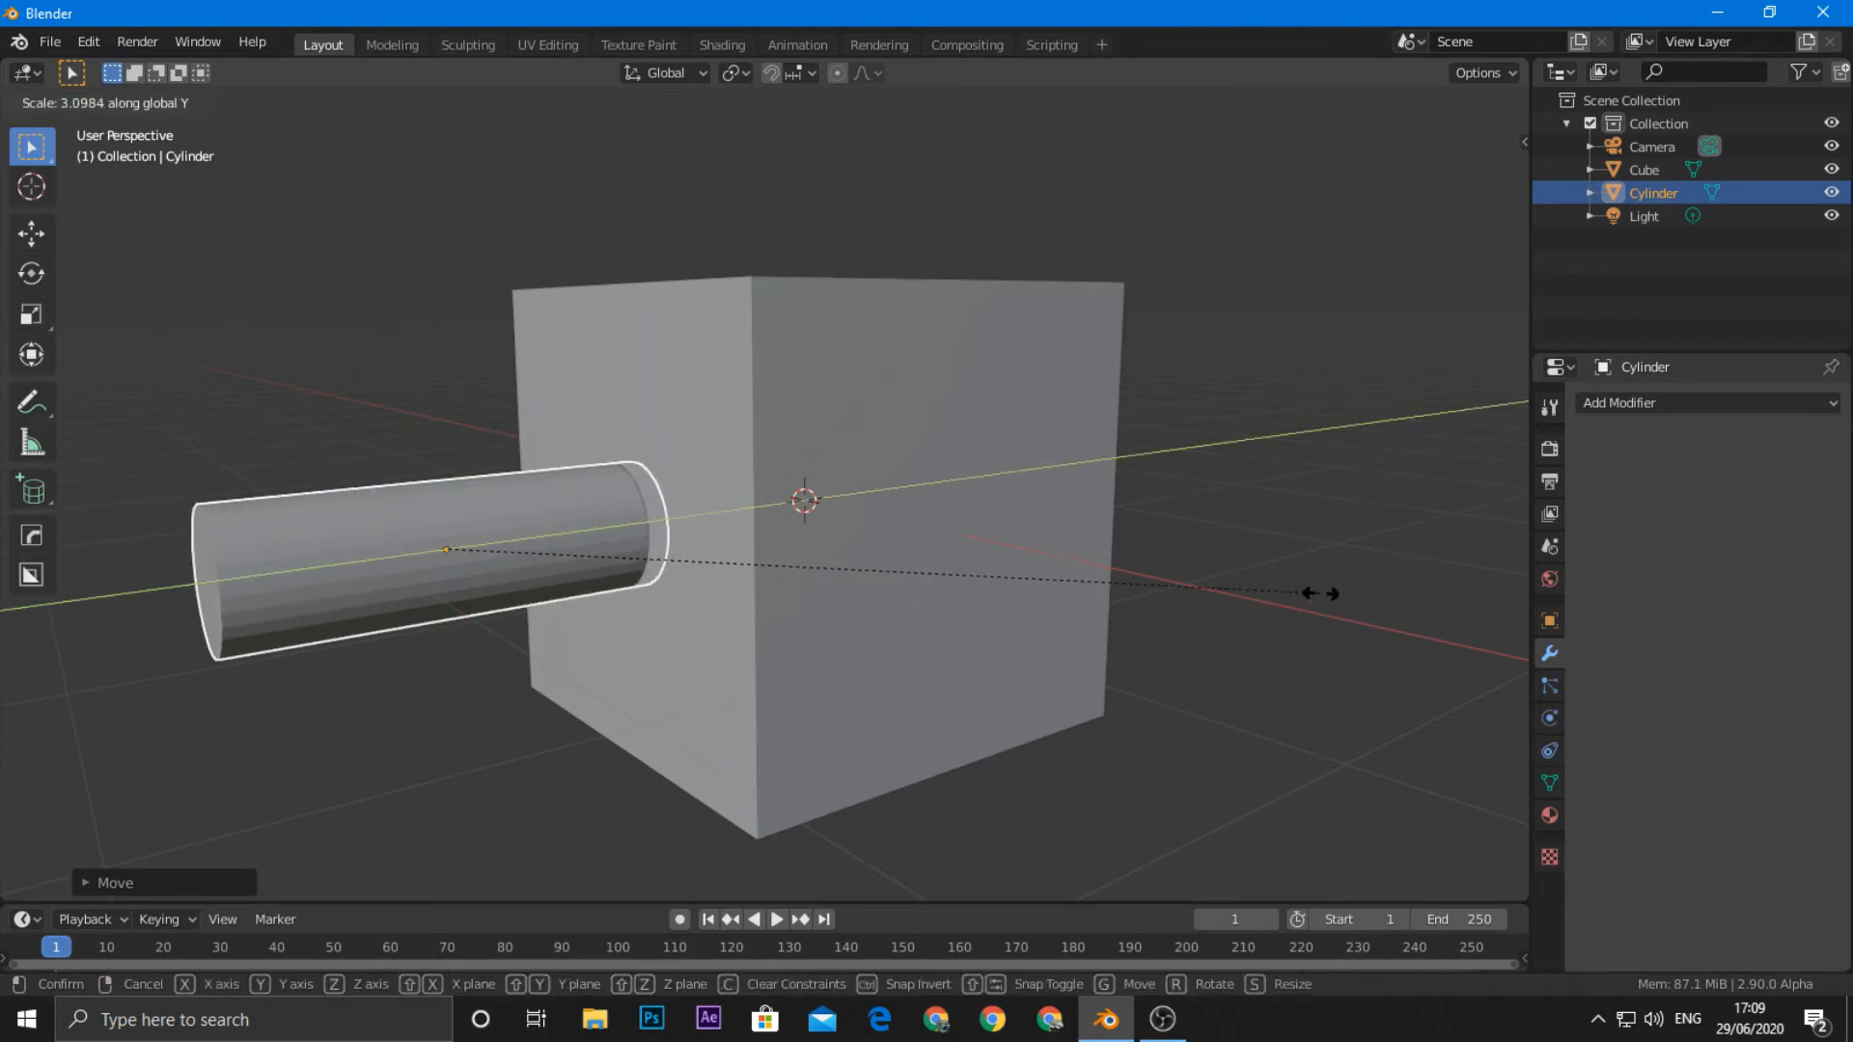
click(1472, 600)
key(g)
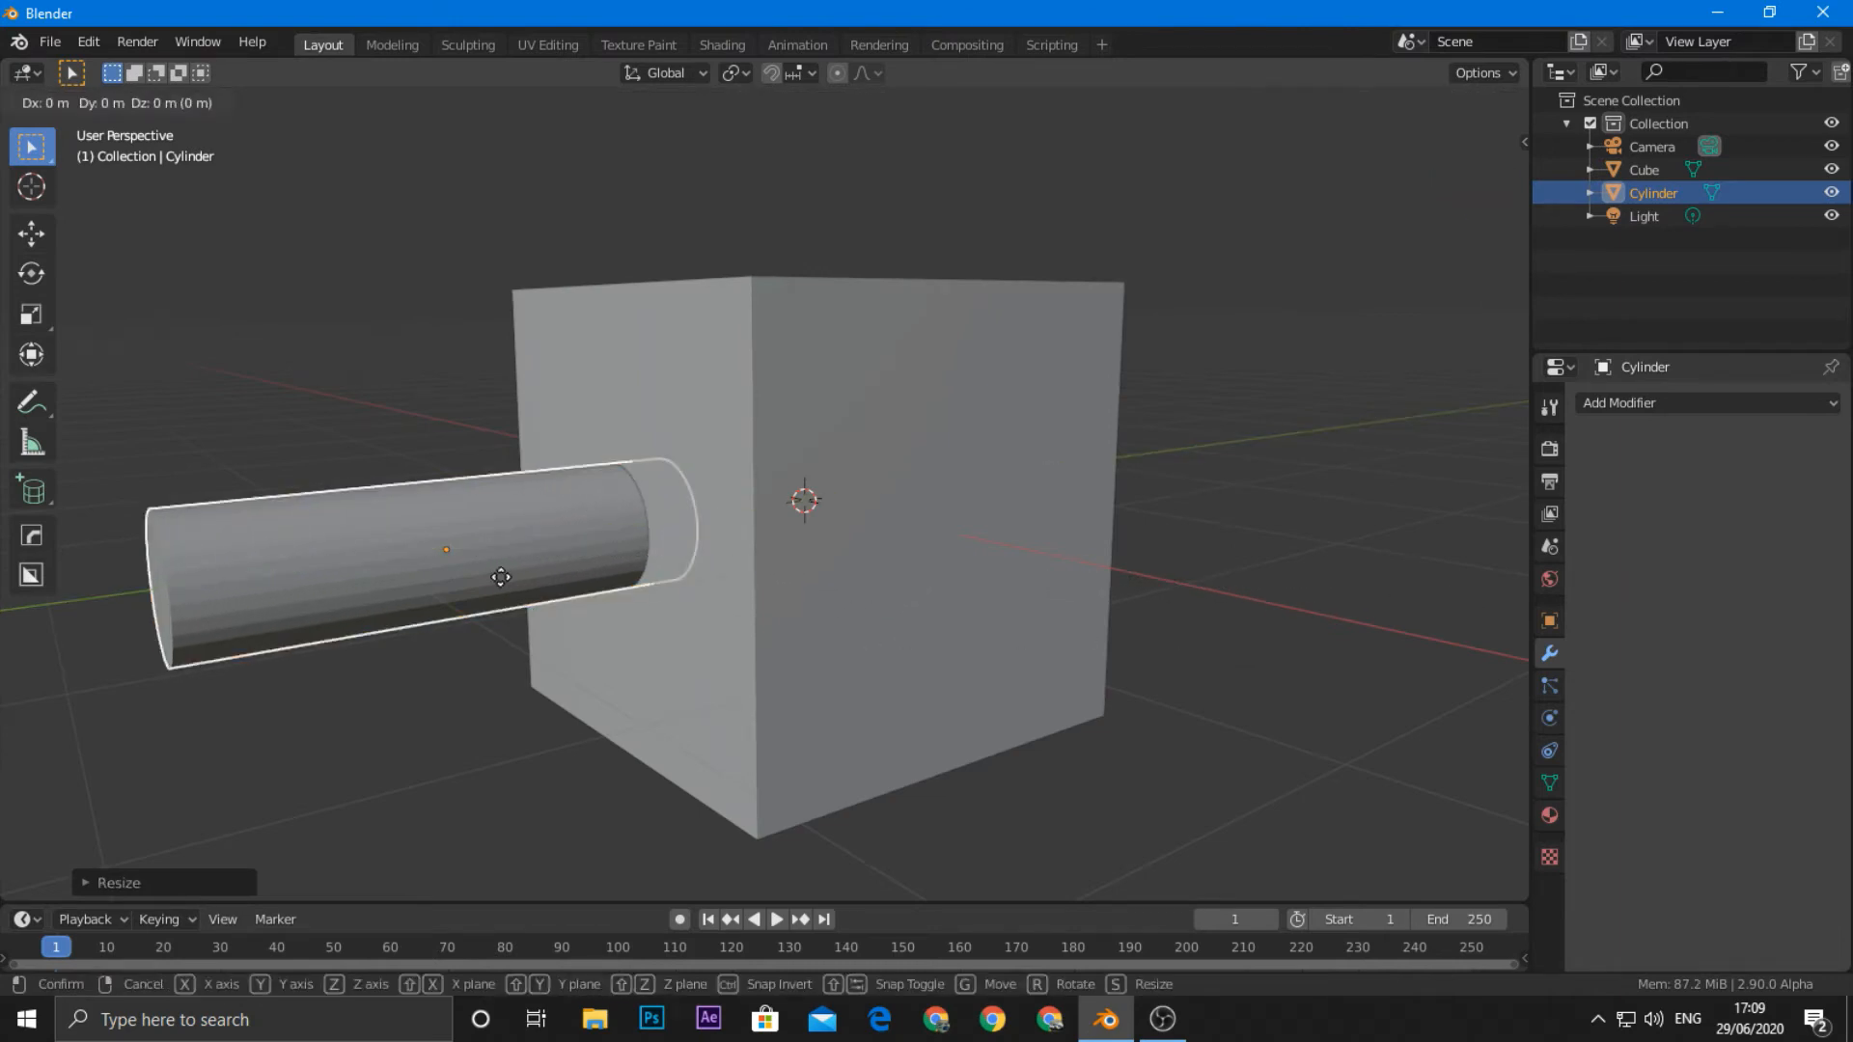
key(y)
click(780, 554)
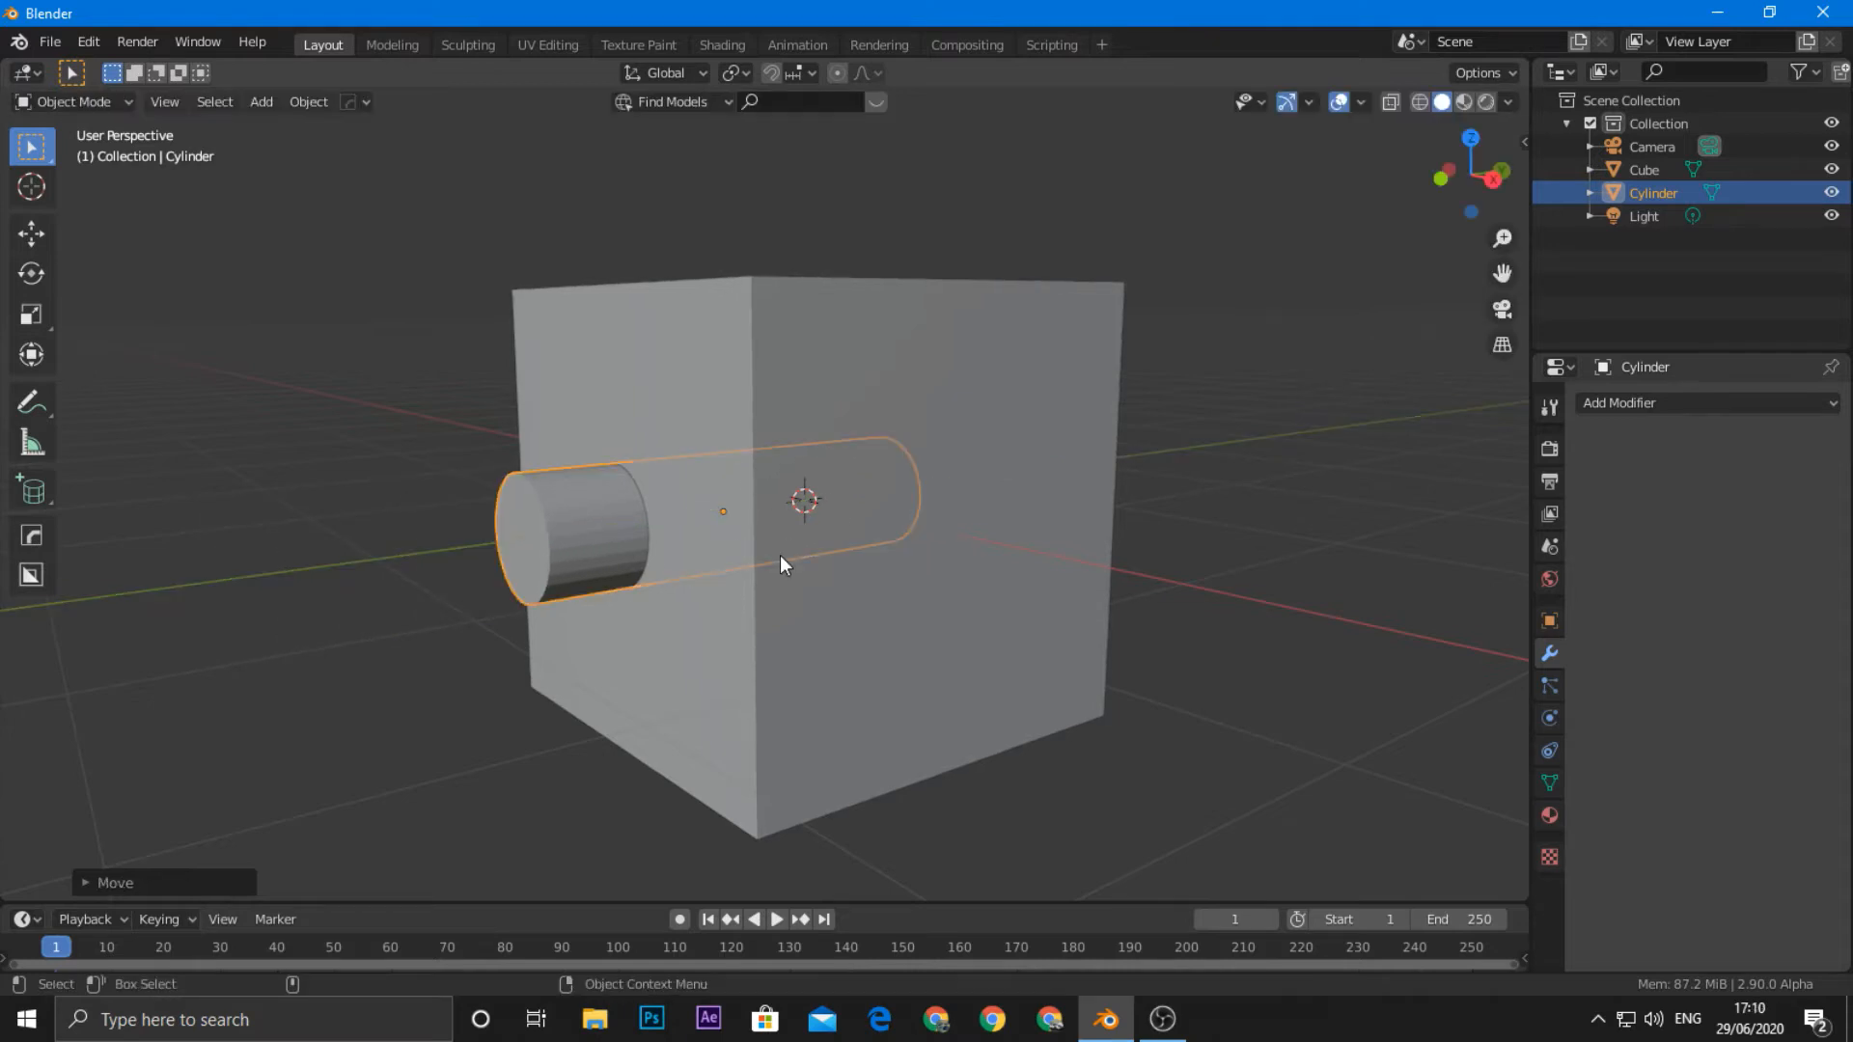
Step: Add a Boolean modifier to the cube with the cylinder as its cutting object
click(836, 625)
click(1621, 403)
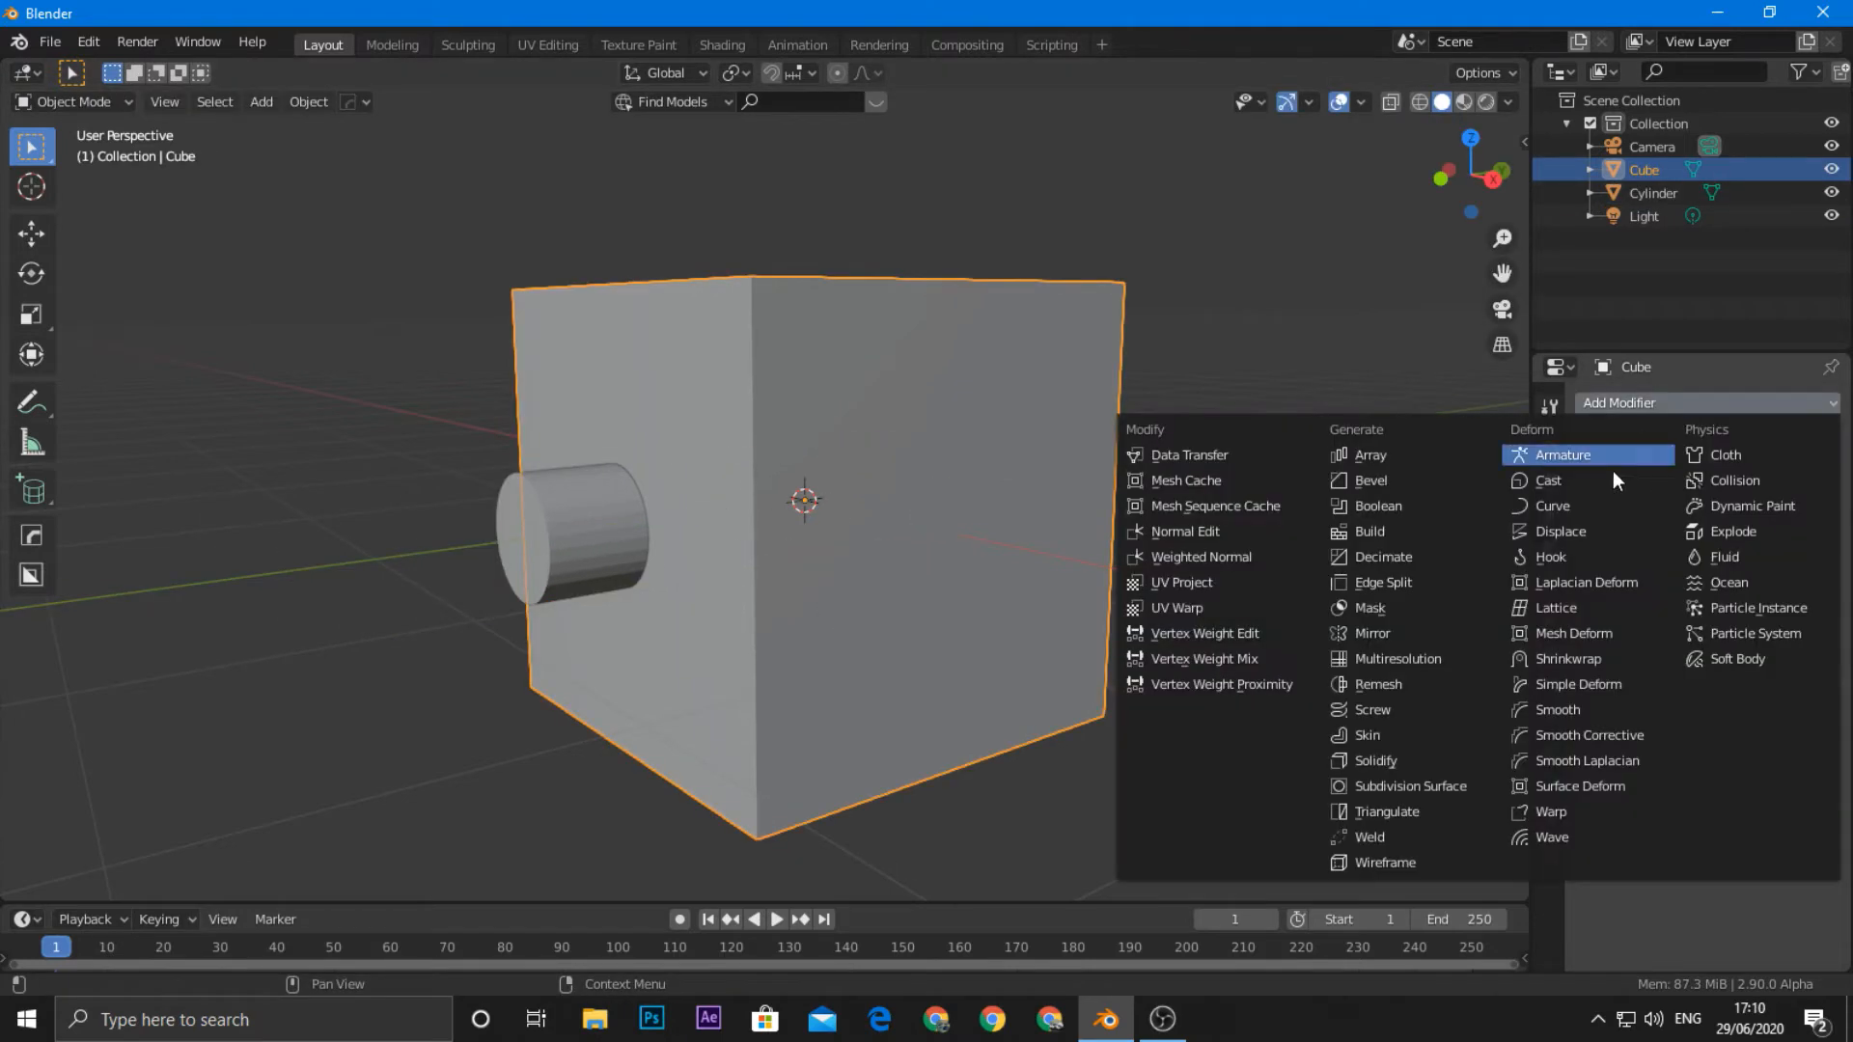
click(1426, 507)
click(526, 538)
Step: Hide the cylinder in both viewports and renders so only the cut cube shows
click(576, 540)
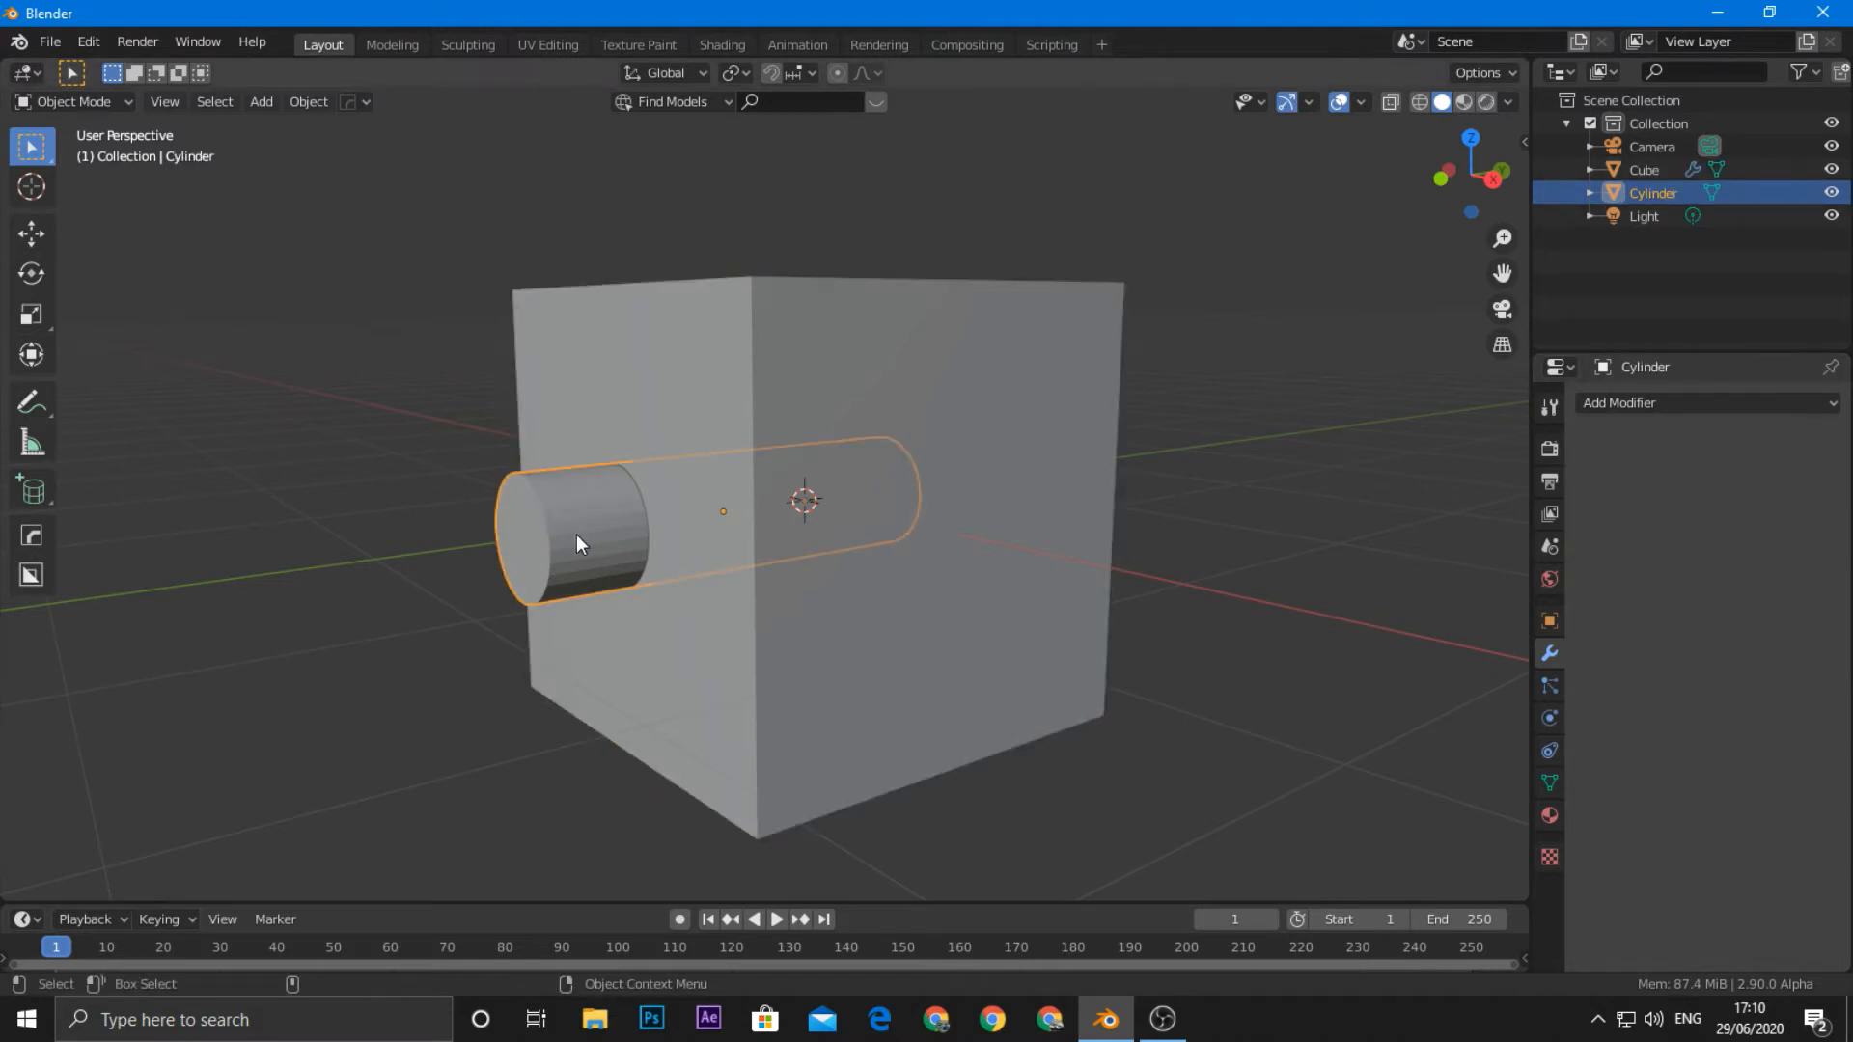
click(1549, 622)
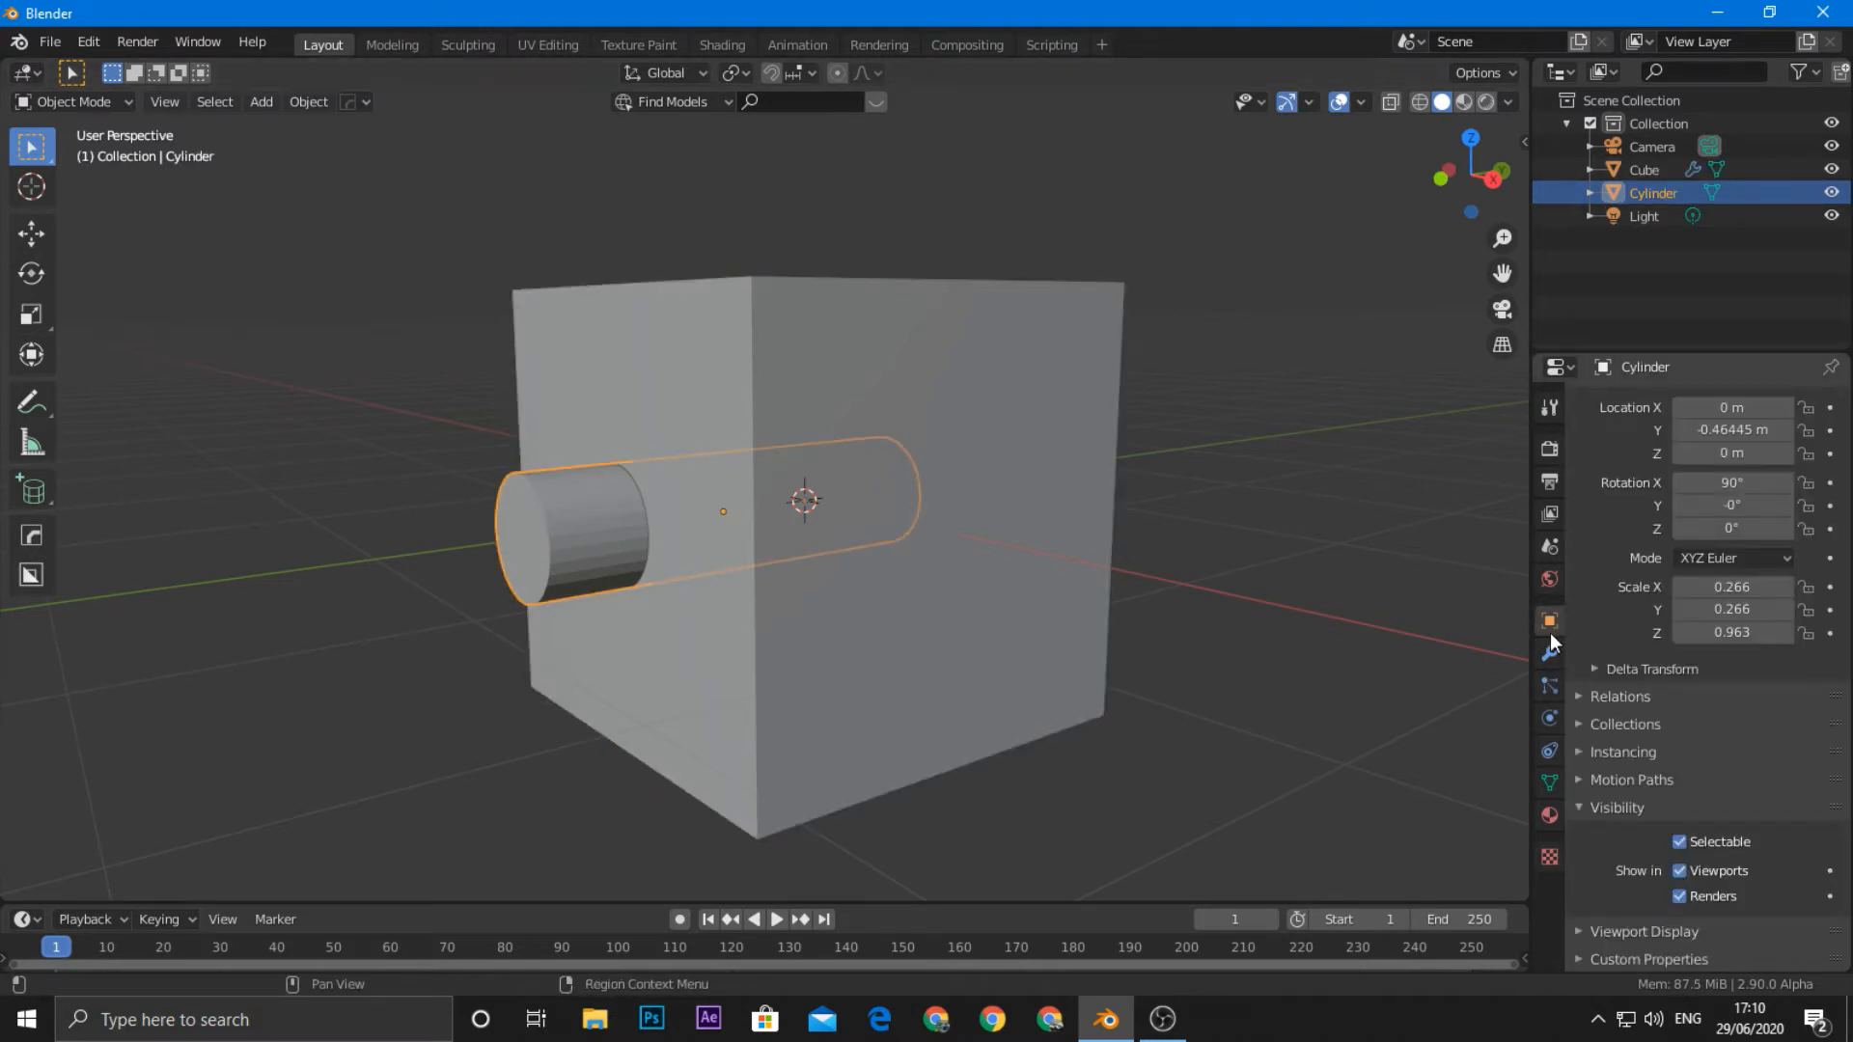
click(1680, 871)
click(1681, 896)
middle_drag(1451, 865, 1061, 699)
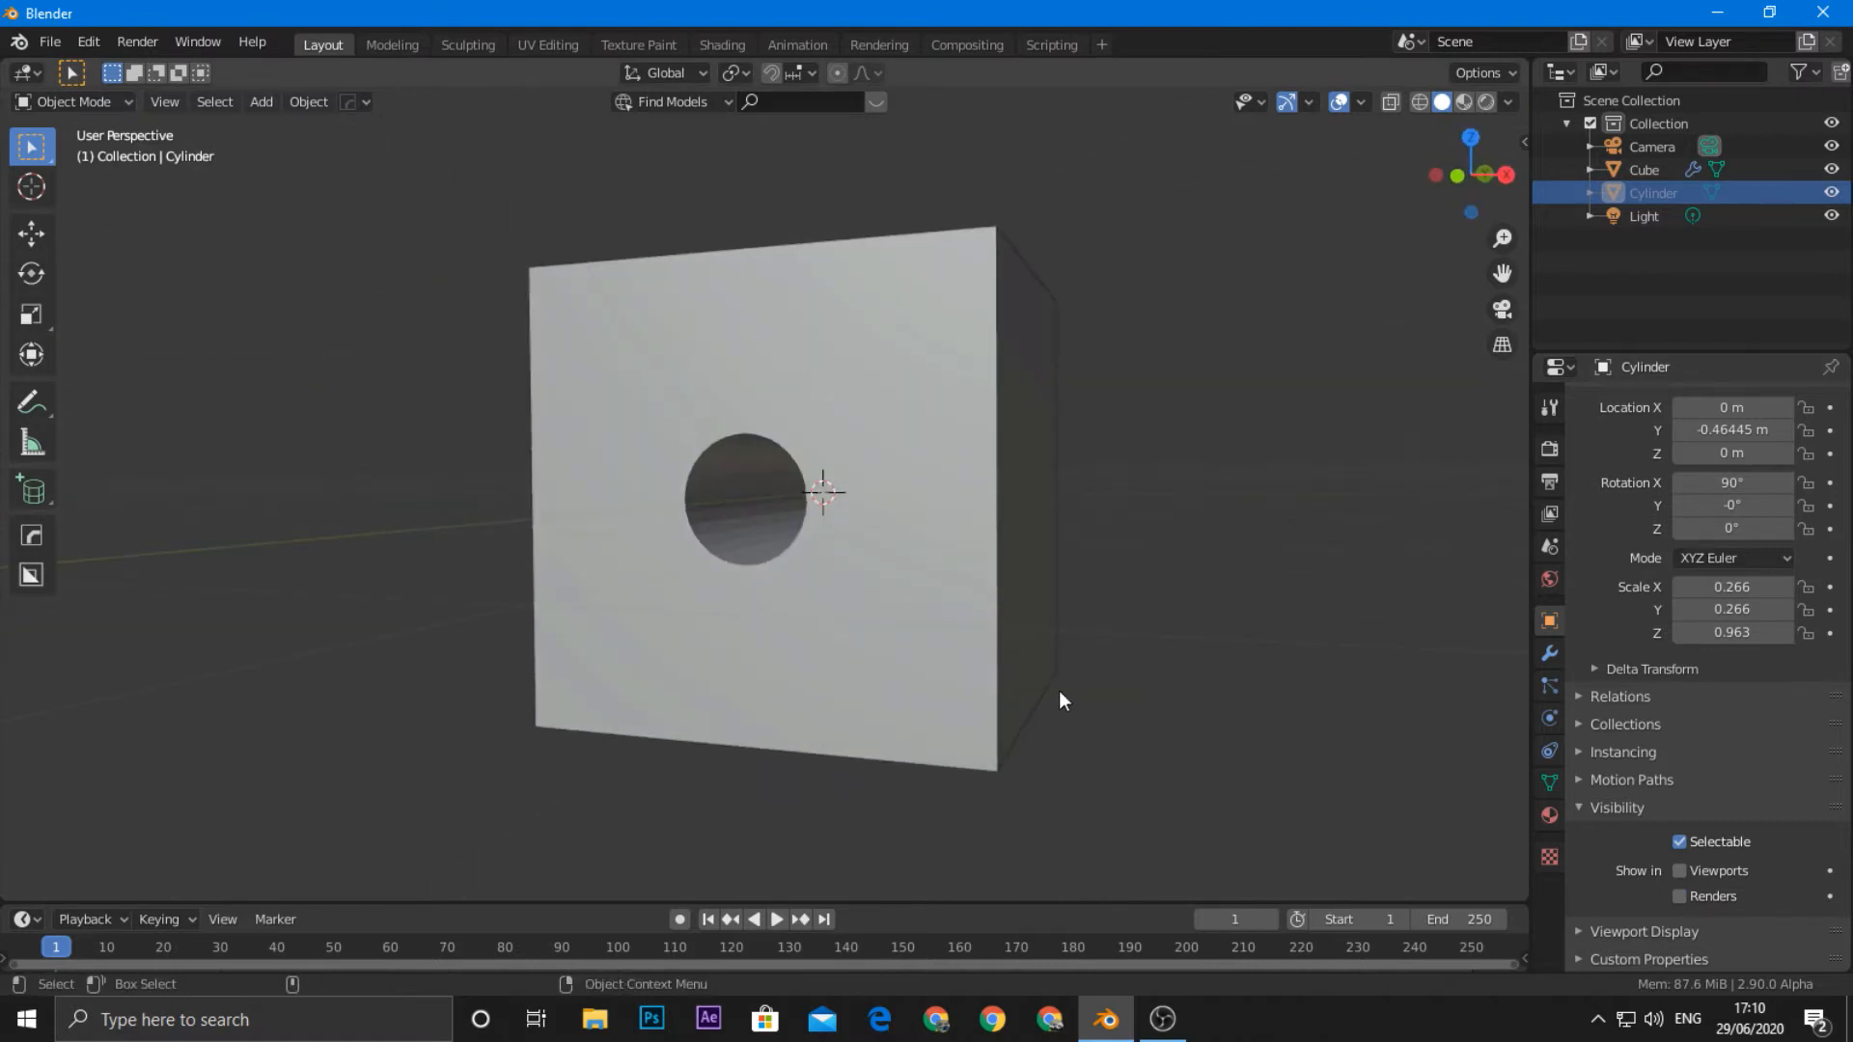
Step: Scale the cube down uniformly to about 0.28 around the cylinder's hole
click(854, 623)
key(s)
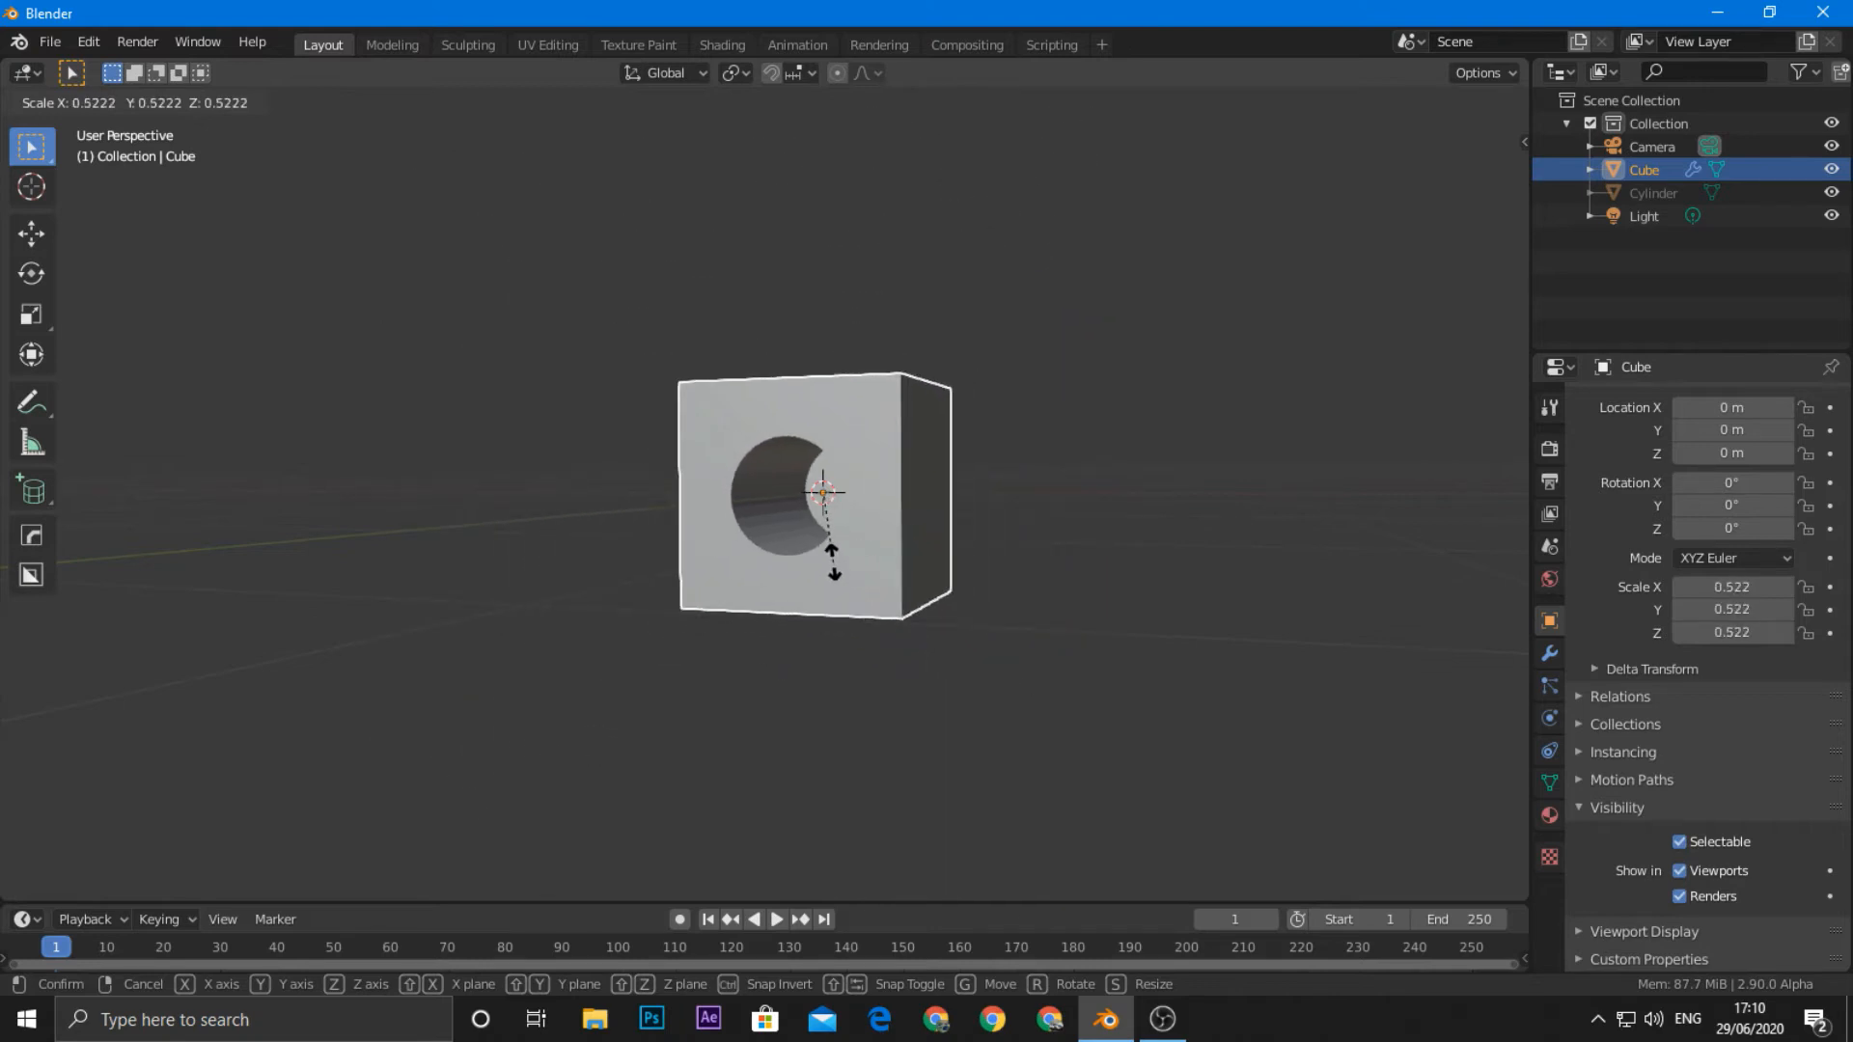
click(828, 530)
Step: Scale the cube along X to about 0.32, and stretch it along Y
middle_drag(1079, 635, 1115, 684)
key(s)
key(x)
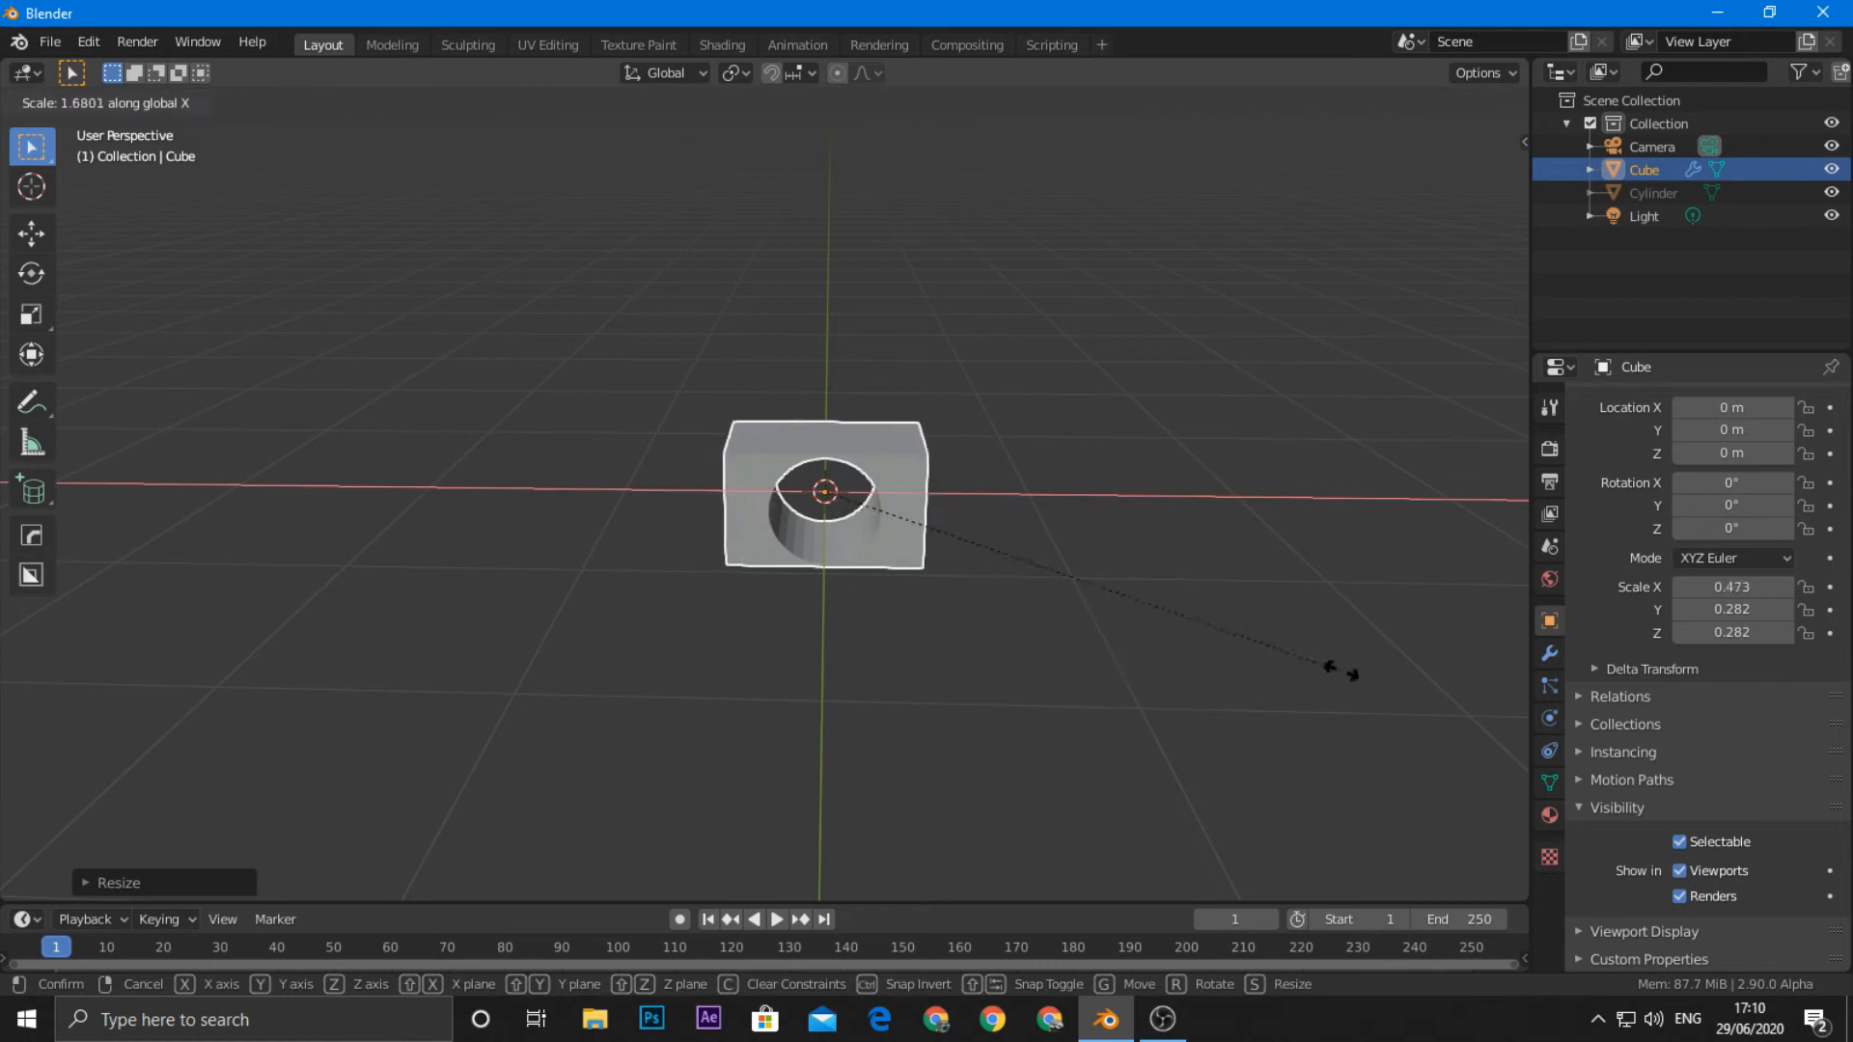
click(1148, 656)
key(s)
key(y)
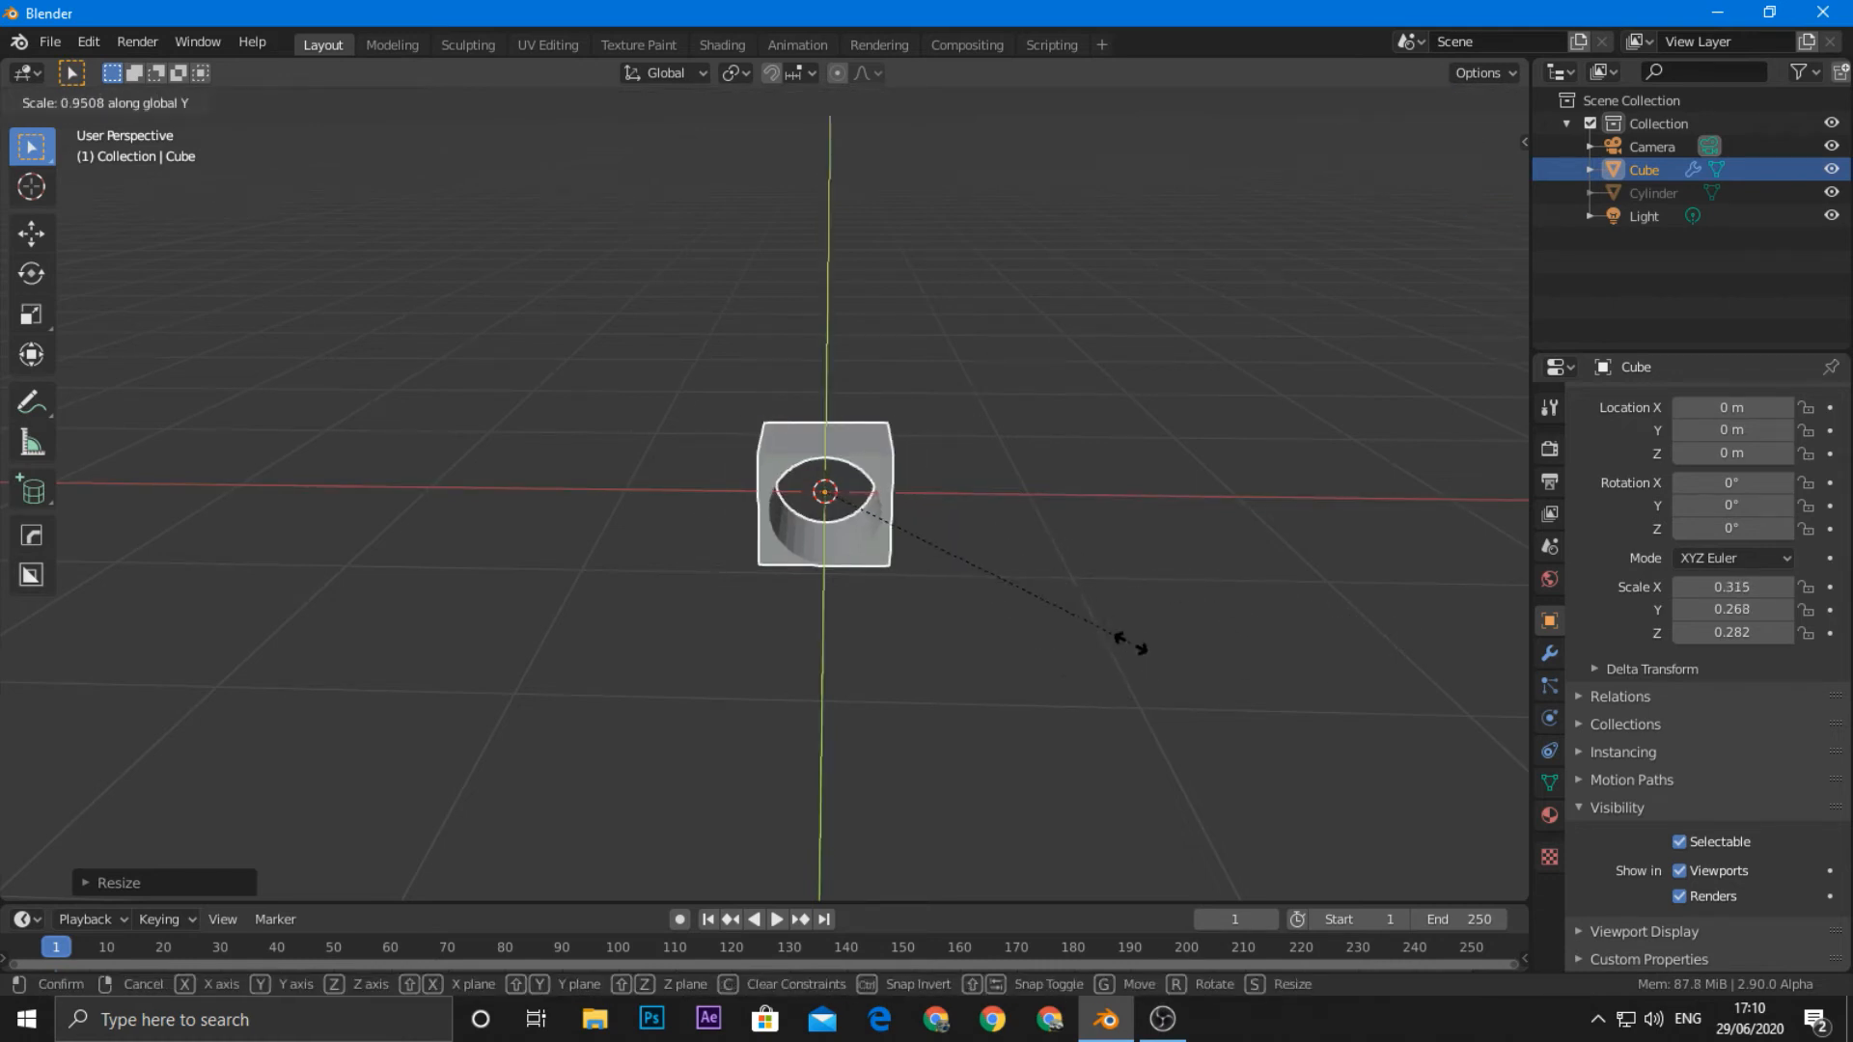
click(1386, 625)
middle_drag(1351, 617, 934, 581)
scroll(900, 542, up, 5)
scroll(911, 573, down, 4)
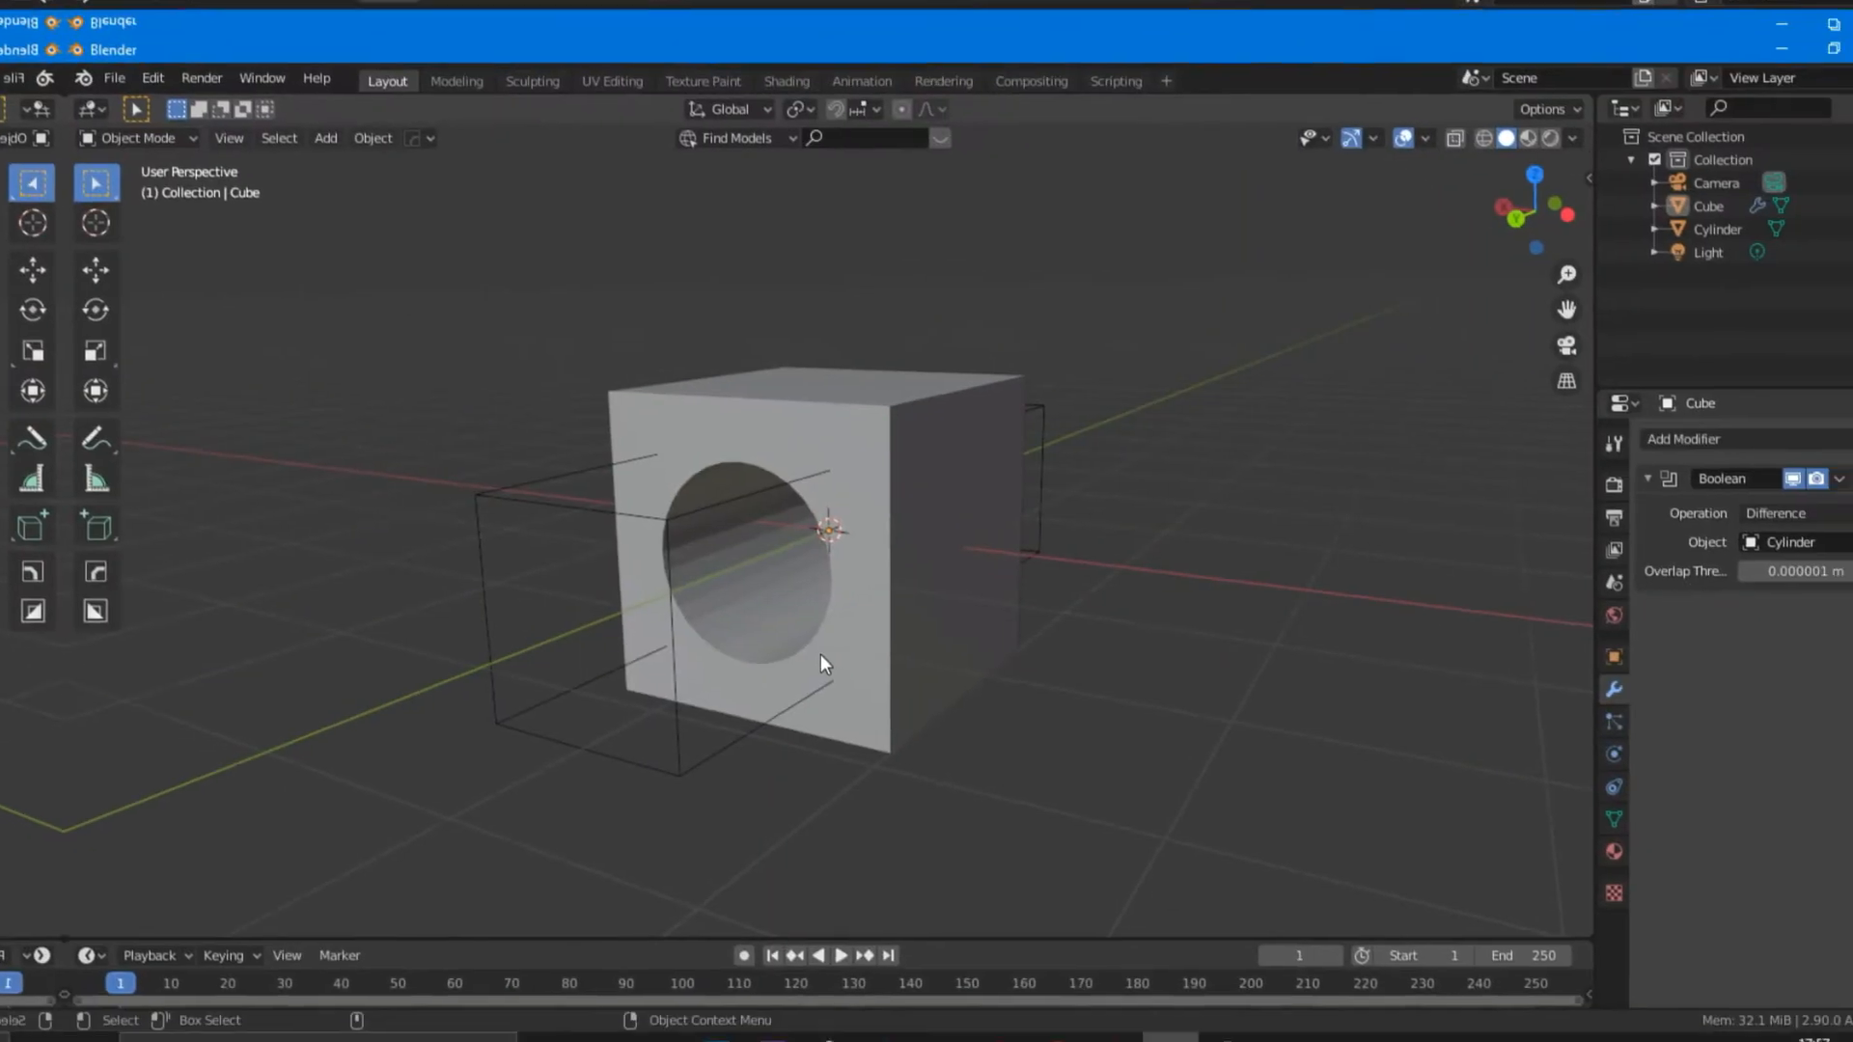
Step: Select the cylinder cutter shown as a wire box and scale it uniformly to vary the hole's size
middle_drag(820, 654, 695, 638)
click(739, 616)
click(472, 647)
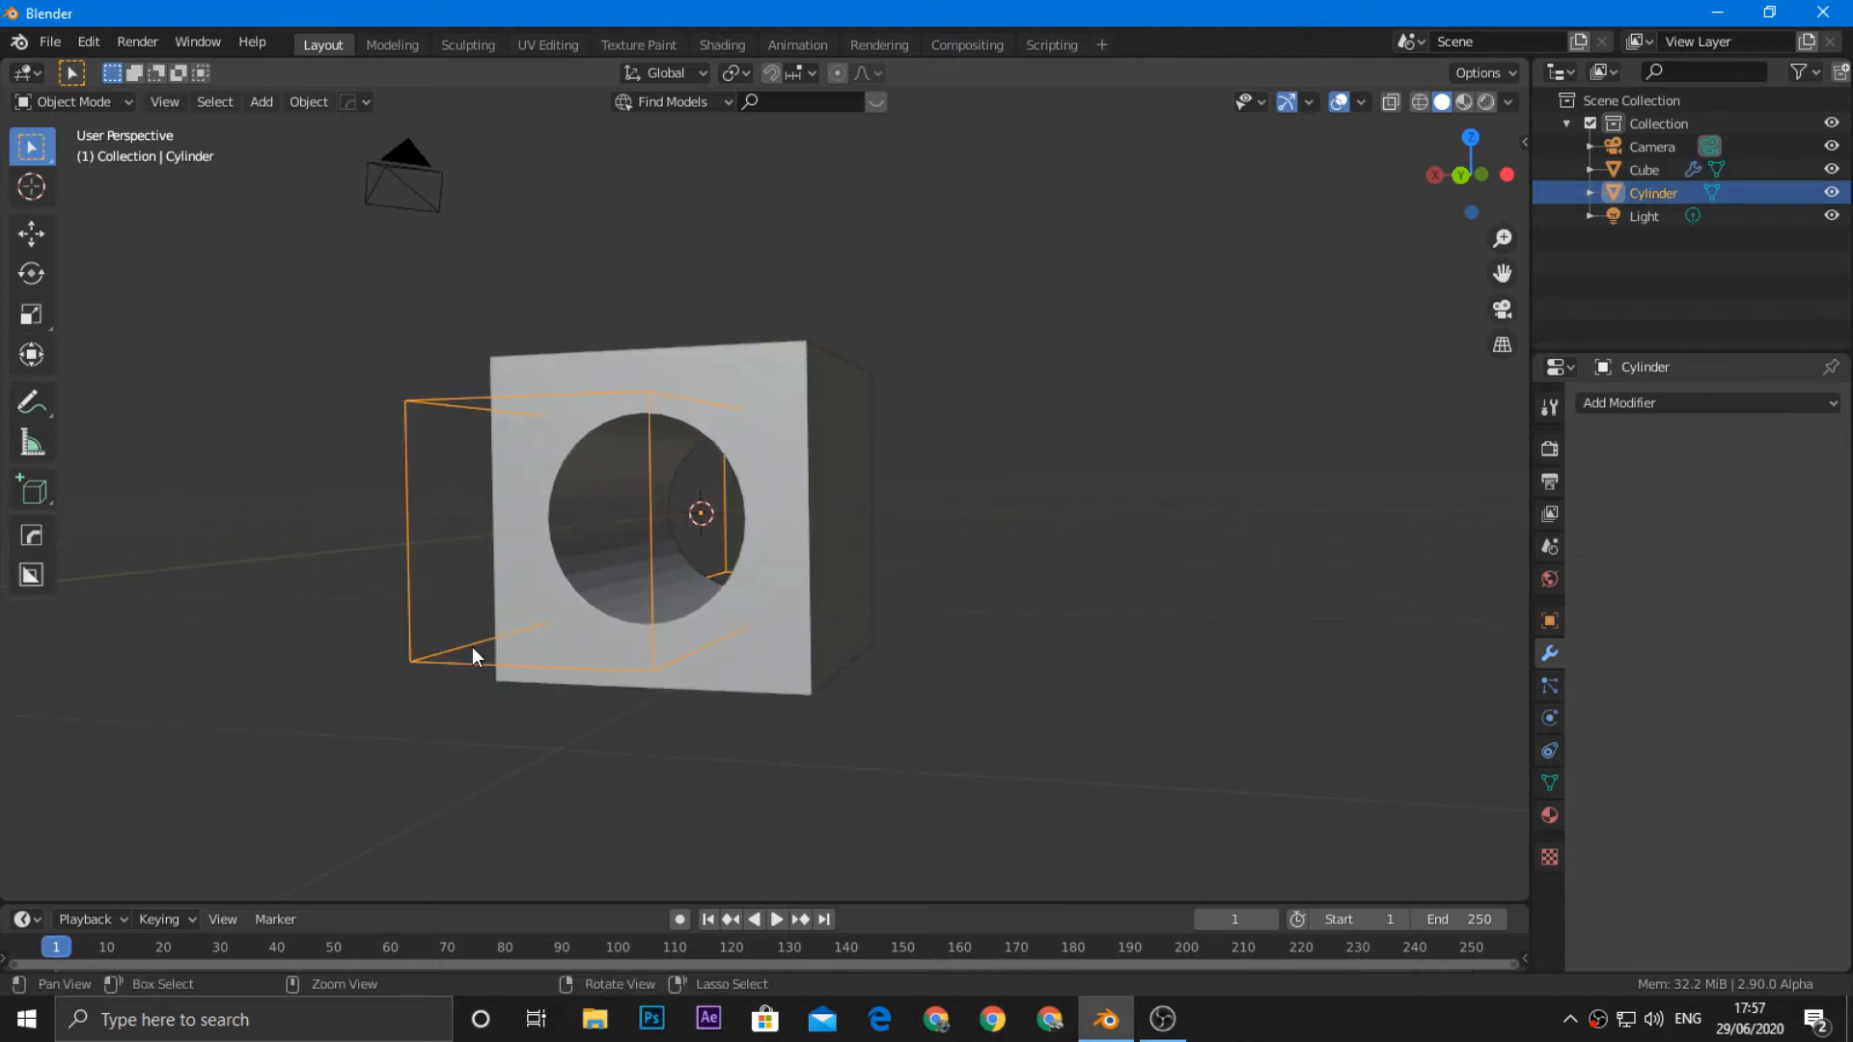
middle_drag(472, 647, 464, 651)
key(s)
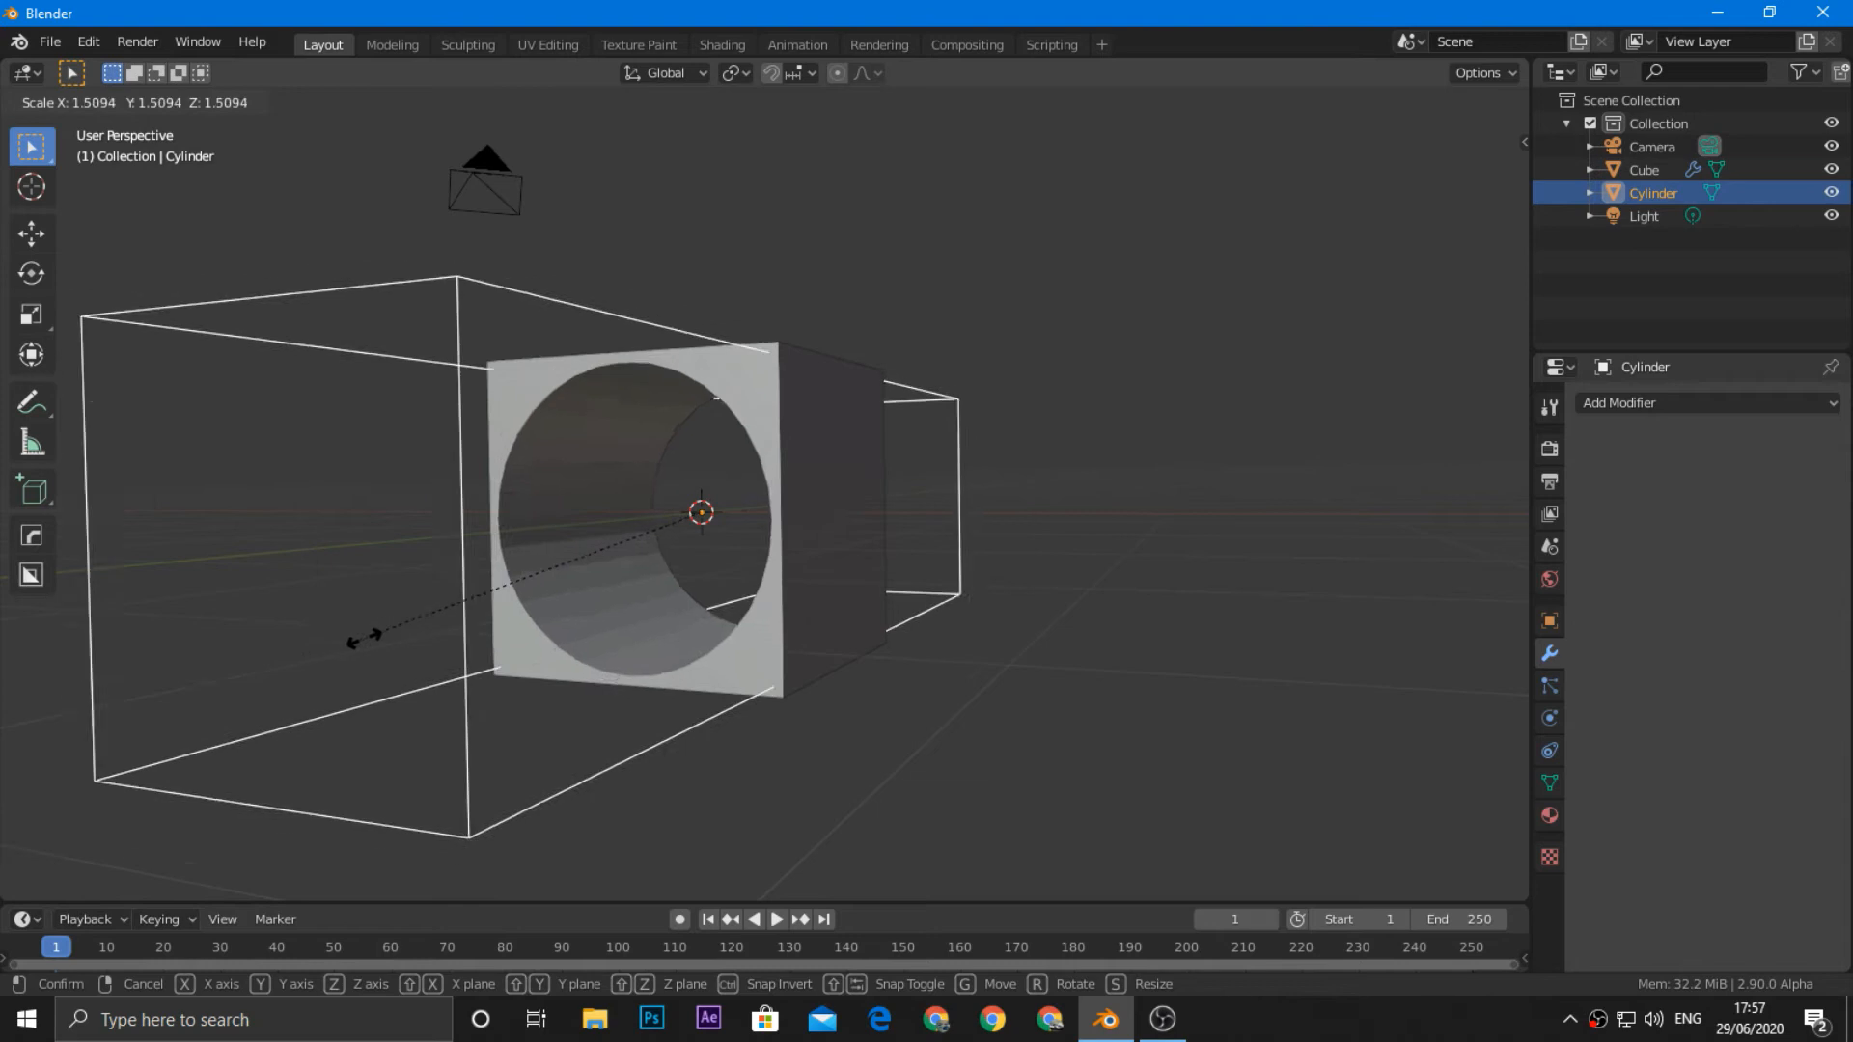
click(448, 617)
Step: Move the wire-box cylinder cutter across the cube's front face and scale it down uniformly to about 0.45
key(g)
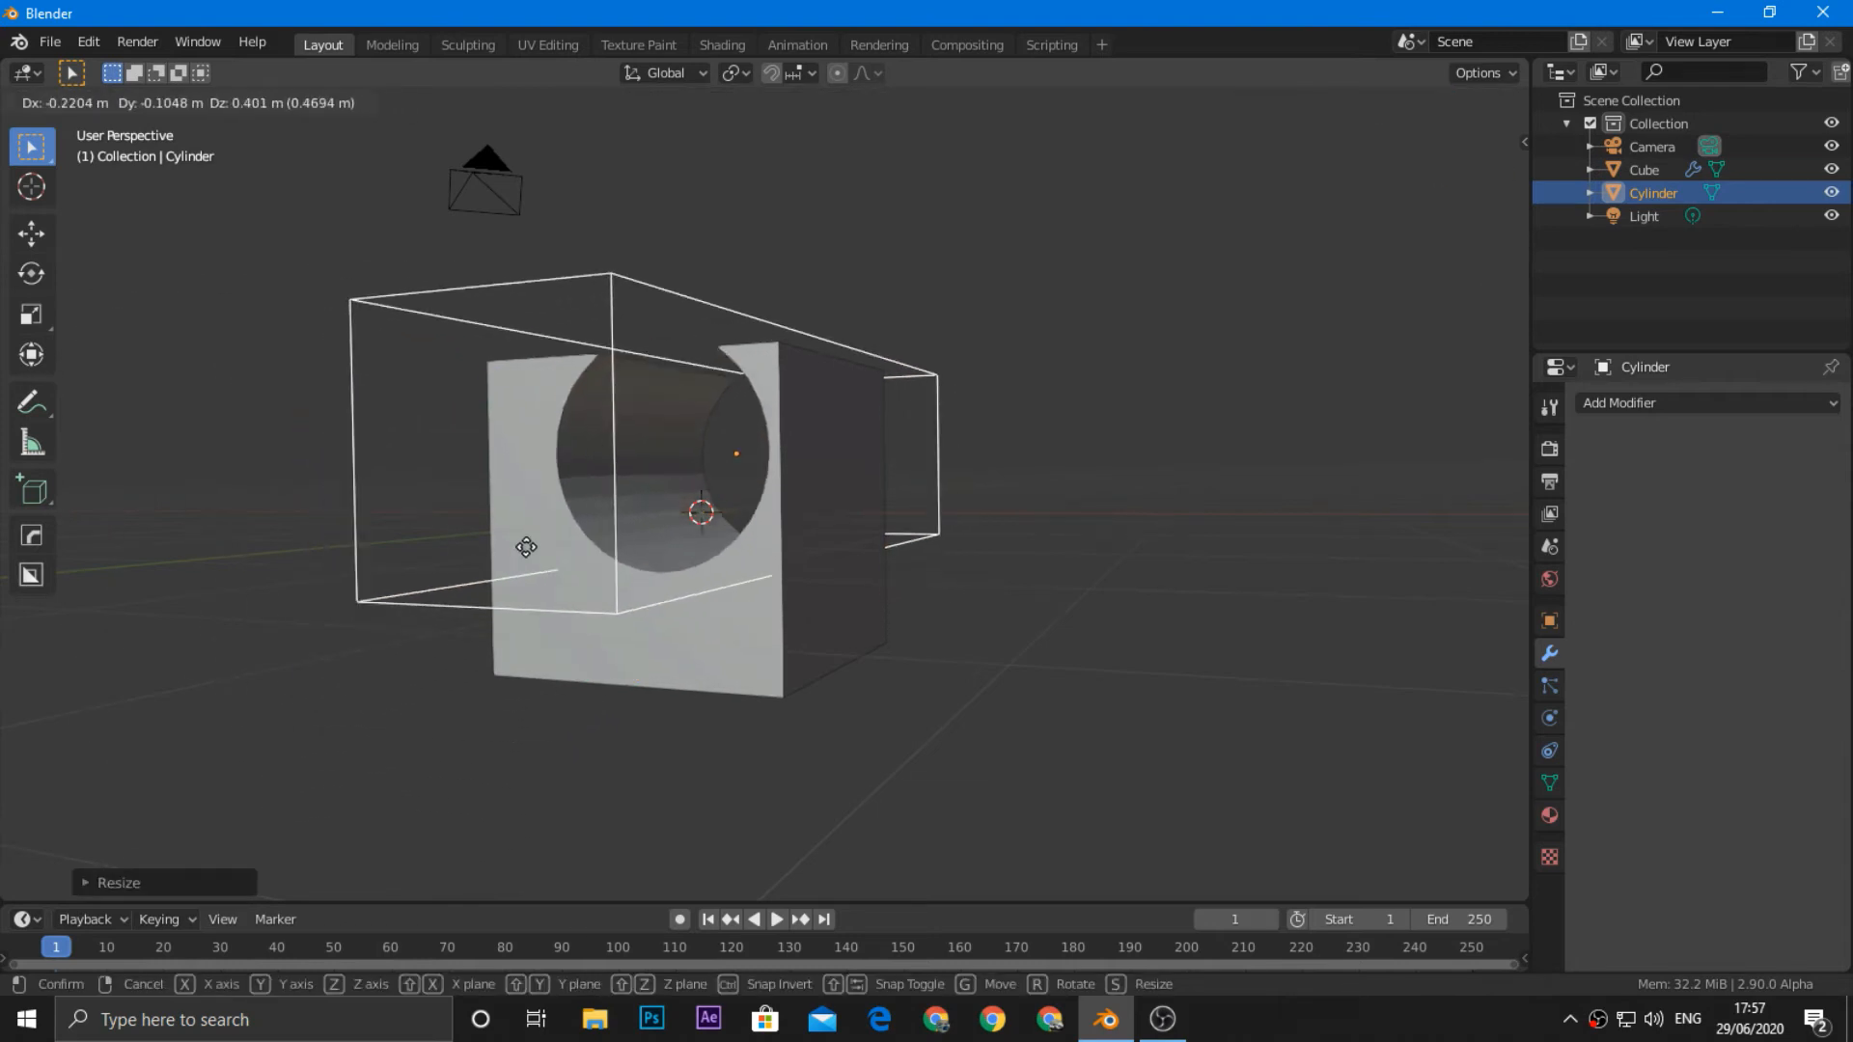
click(509, 586)
key(s)
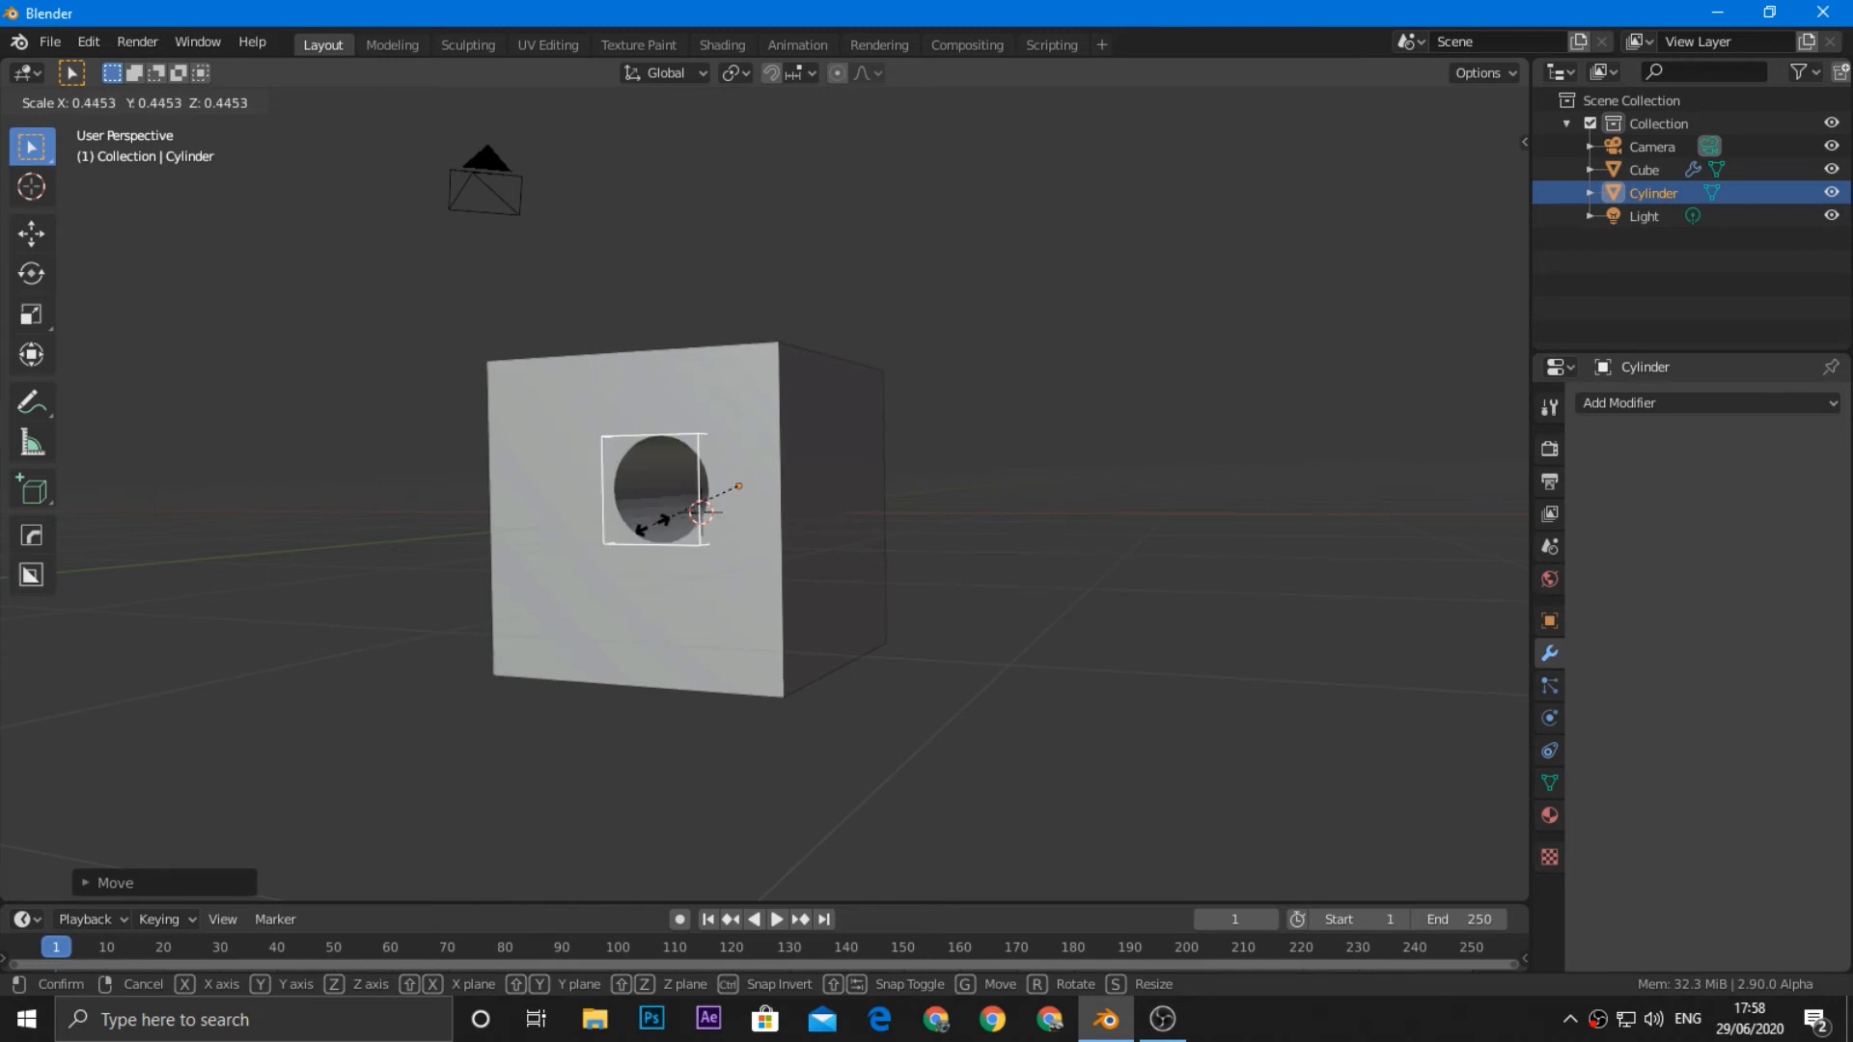
click(652, 525)
Step: Stretch the cylinder cutter along Y through the cube and scale it up uniformly to enlarge the hole
key(s)
key(y)
click(455, 557)
middle_drag(414, 586, 501, 589)
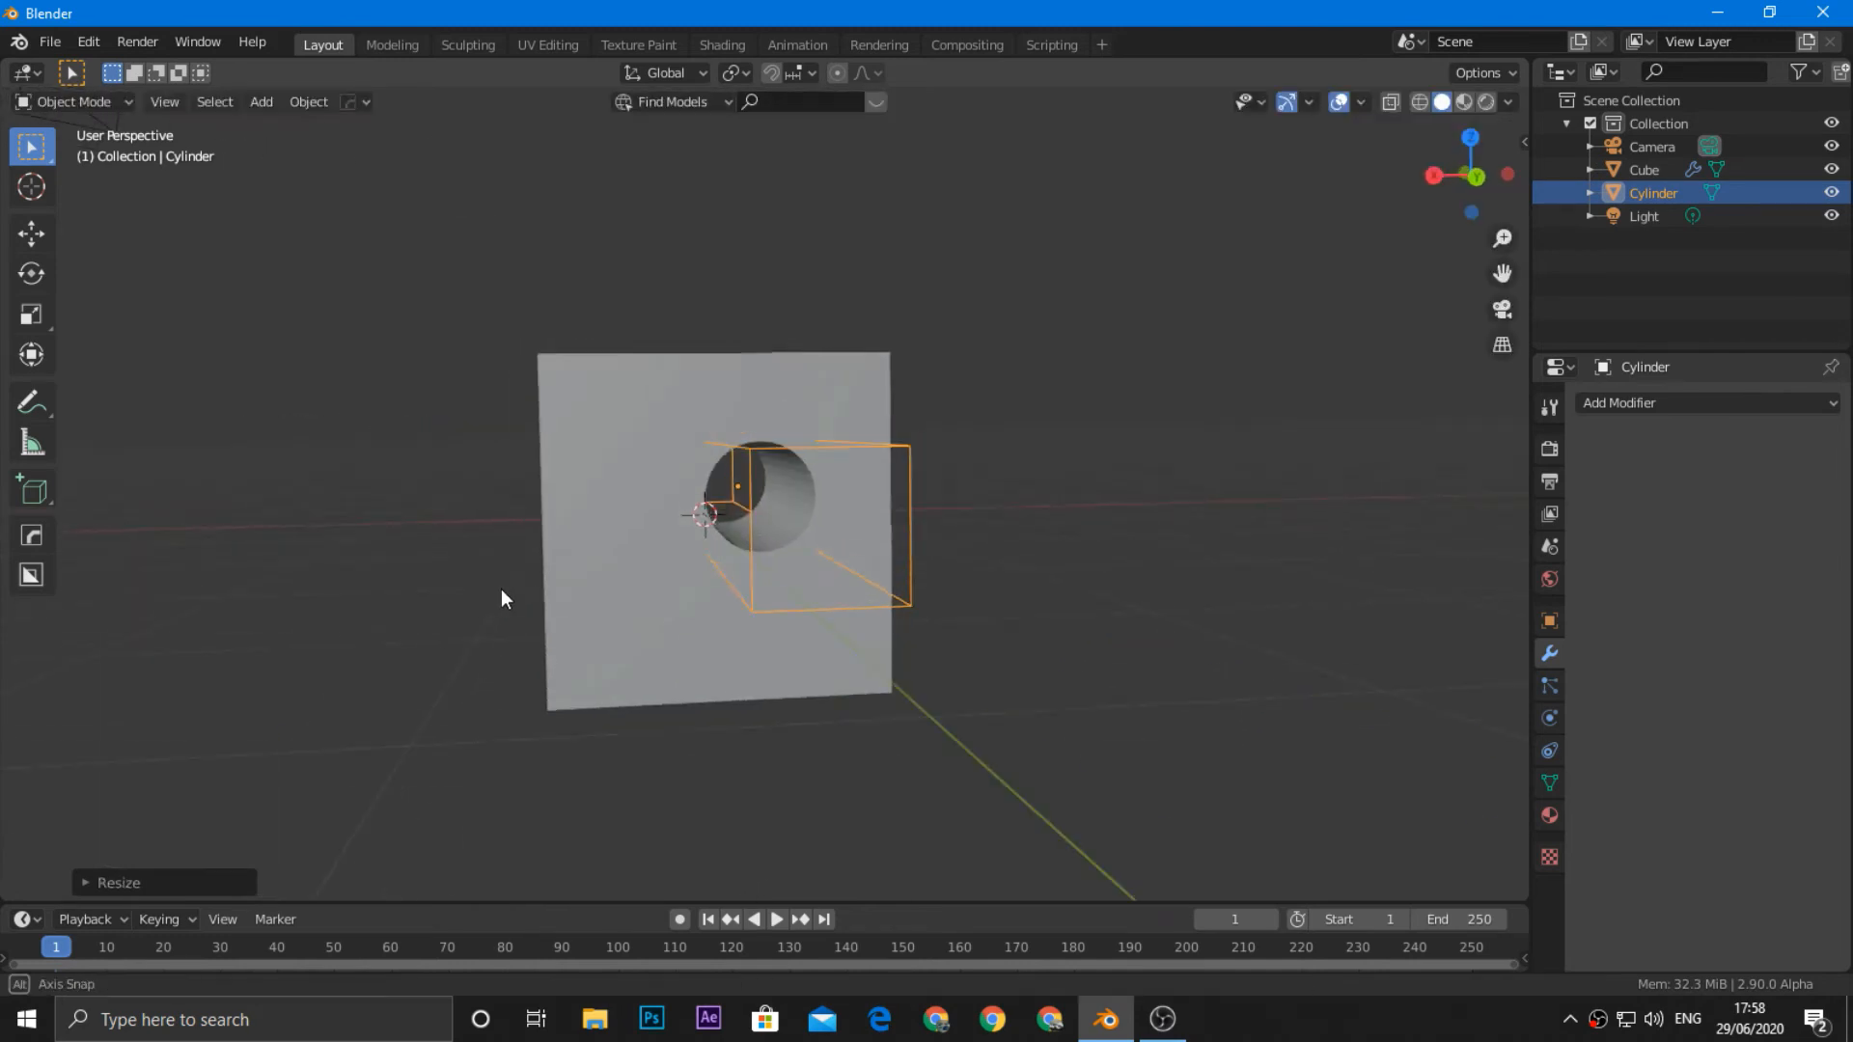
key(s)
click(309, 612)
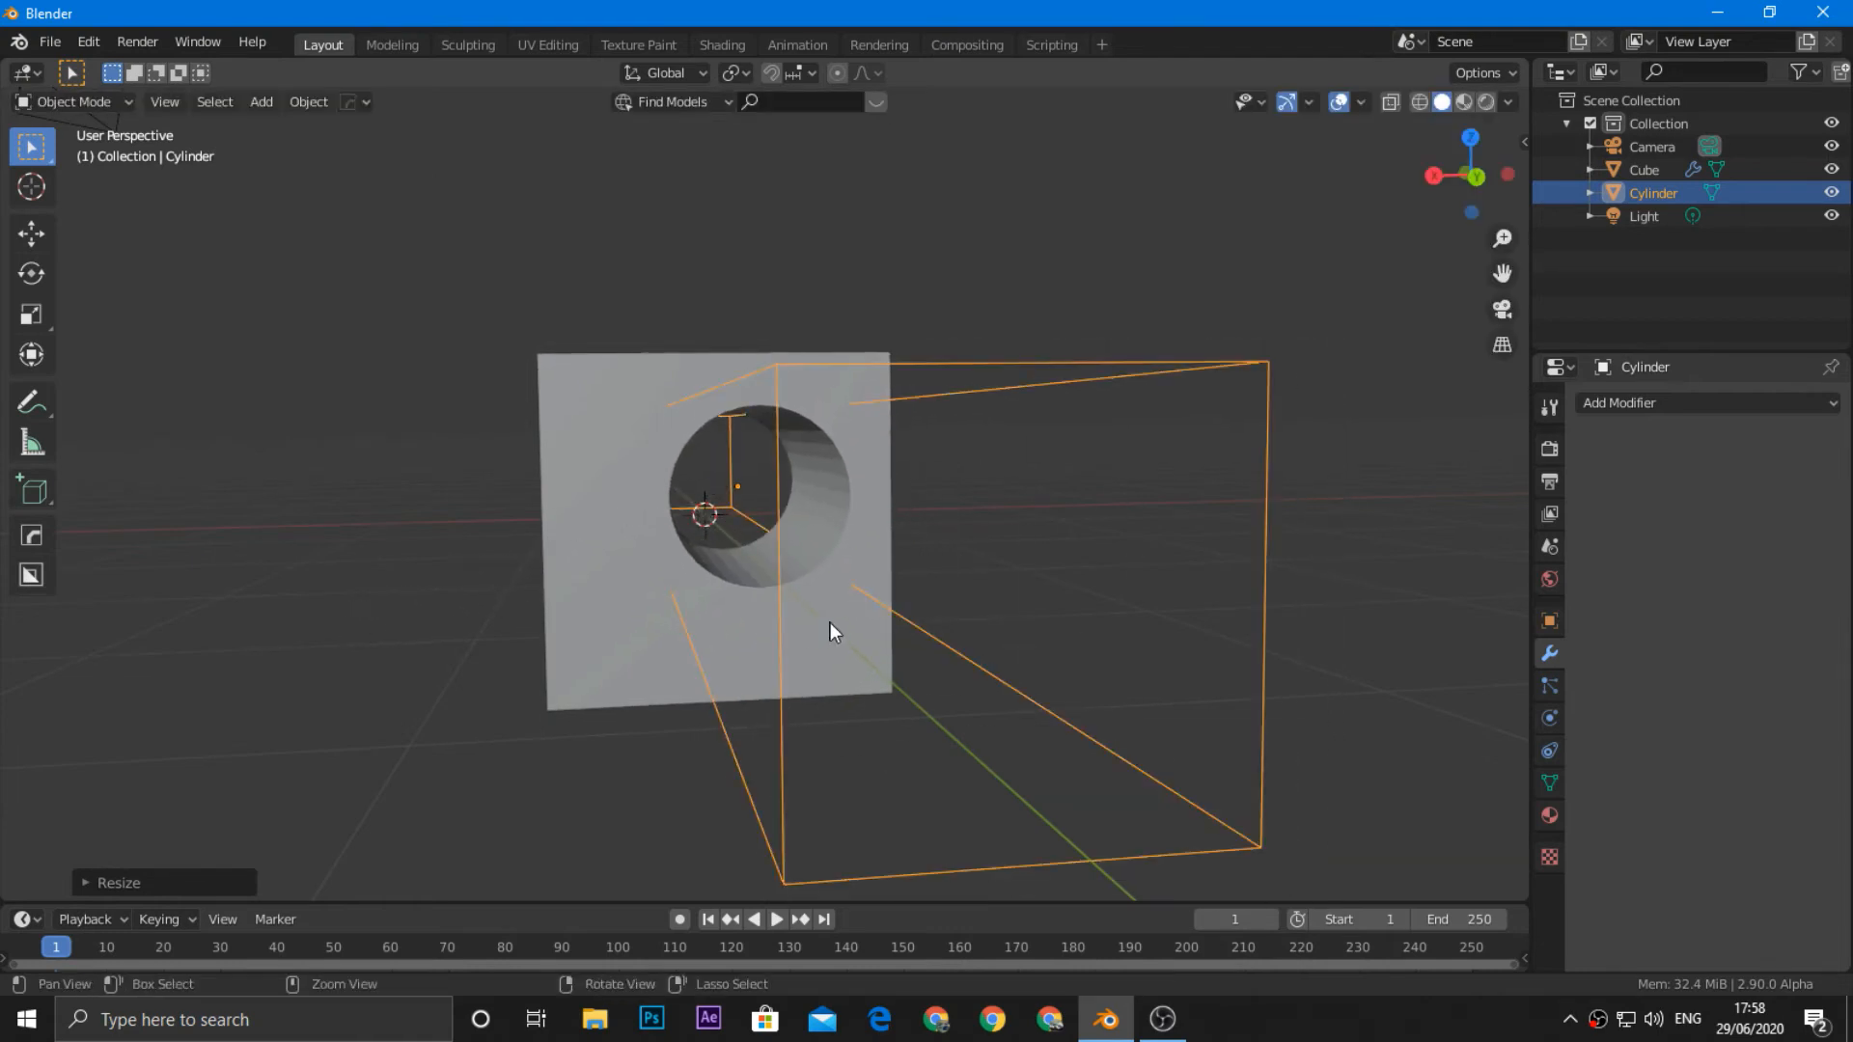
Step: Slide the cylinder cutter sideways to shift the round hole across the cube's front face
middle_drag(830, 622, 743, 624)
key(g)
key(y)
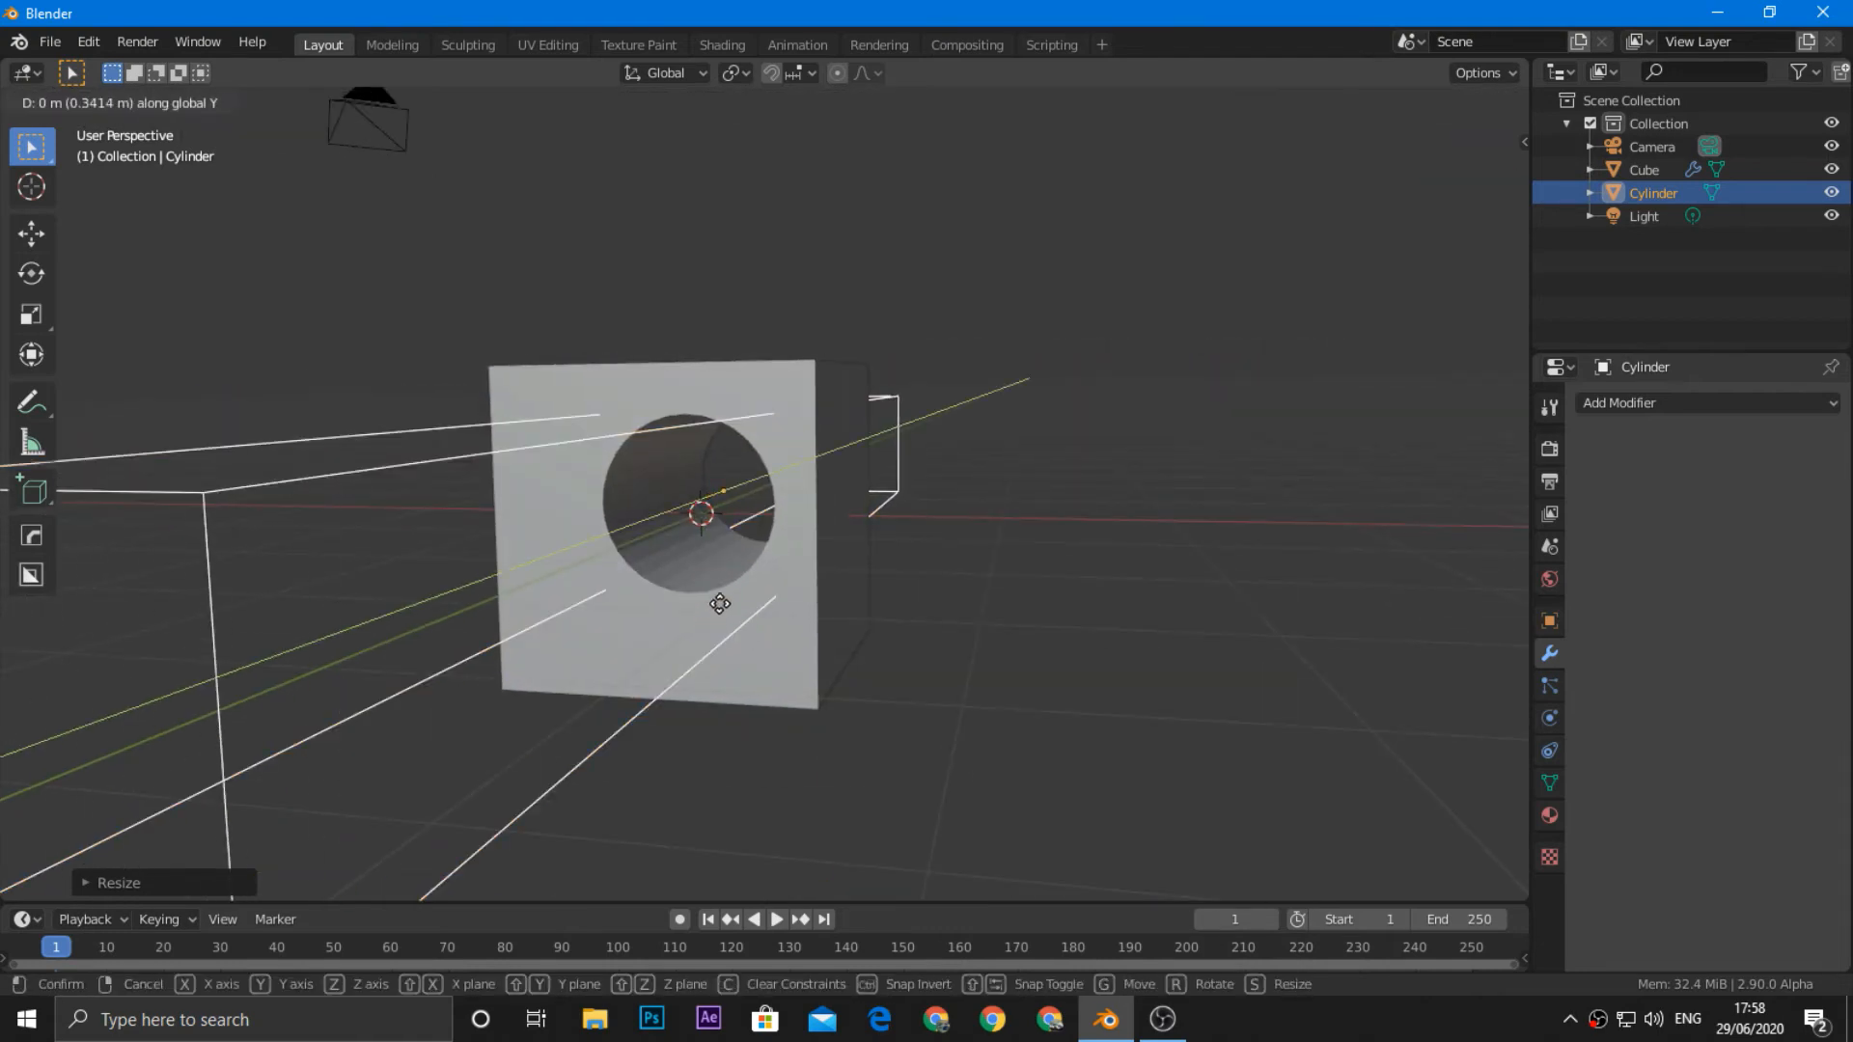
click(716, 606)
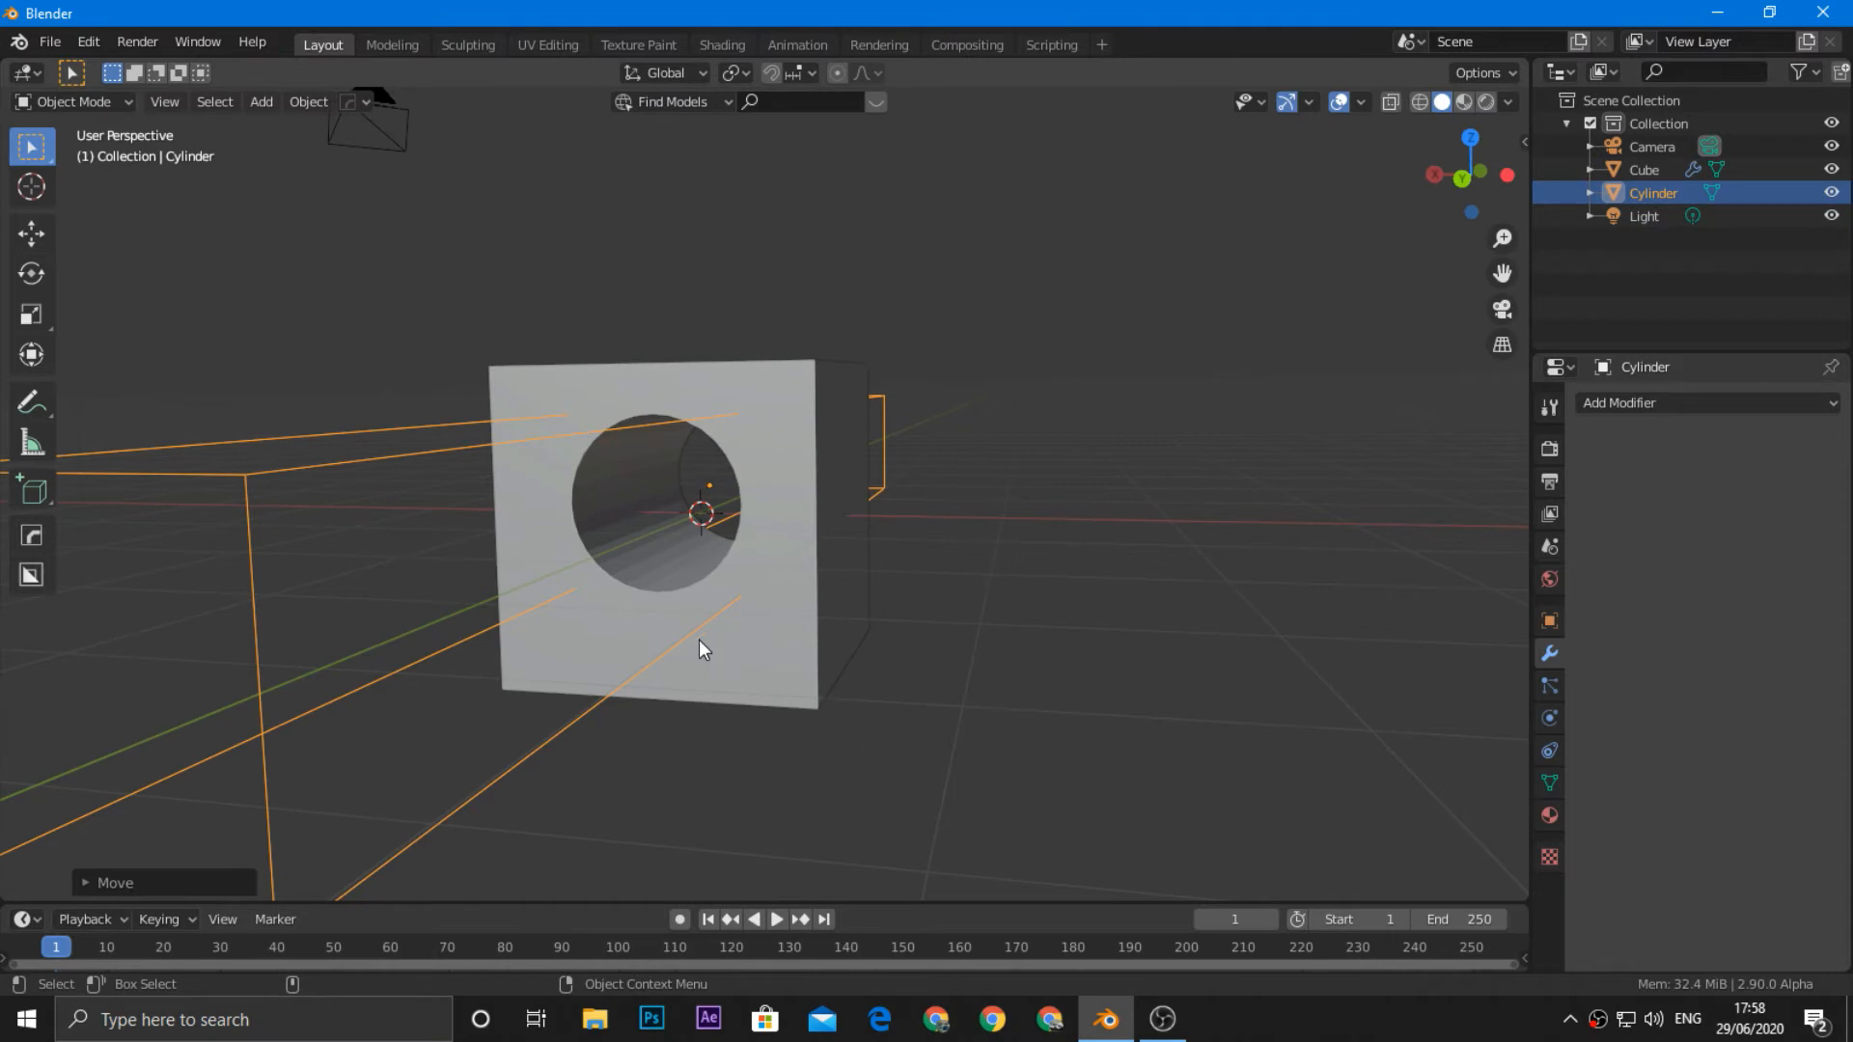
middle_drag(705, 628, 767, 653)
scroll(970, 699, down, 2)
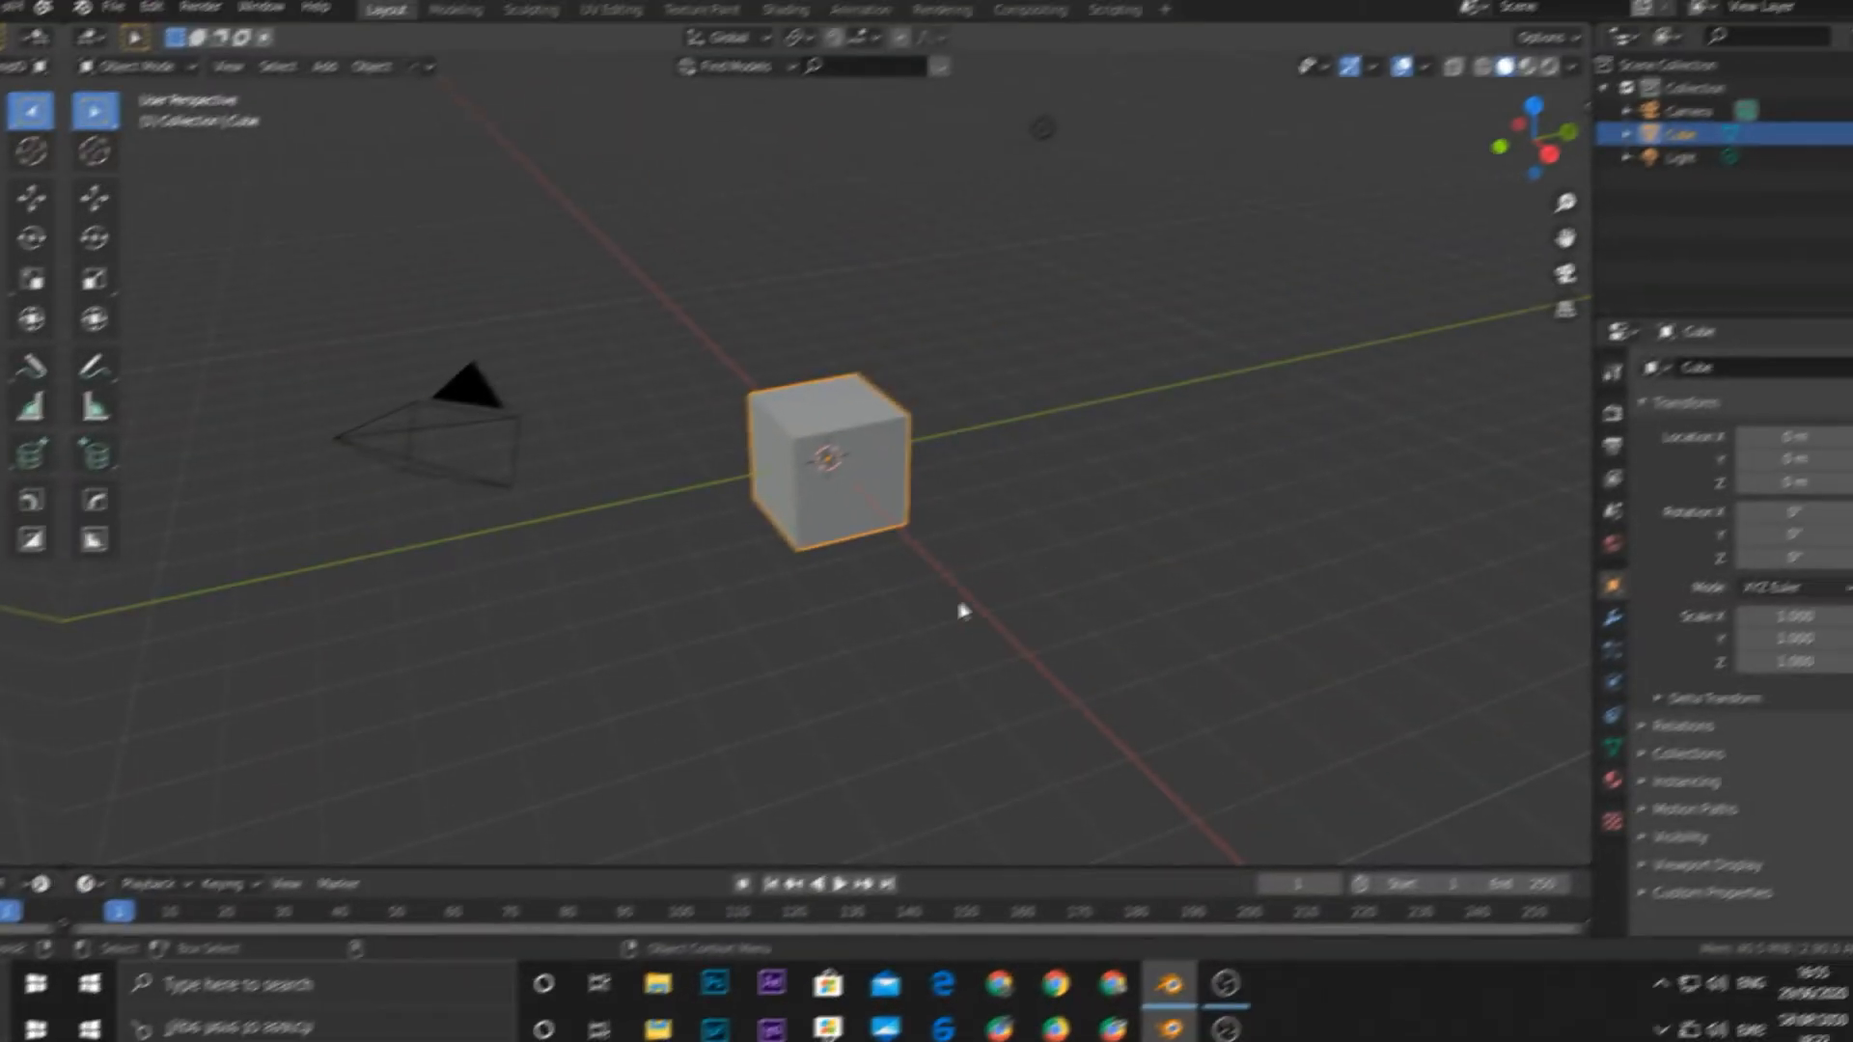
Step: Add a Bolt mesh to the new scene that contains only the default cube
scroll(849, 499, up, 3)
click(951, 490)
click(860, 491)
key(shift+a)
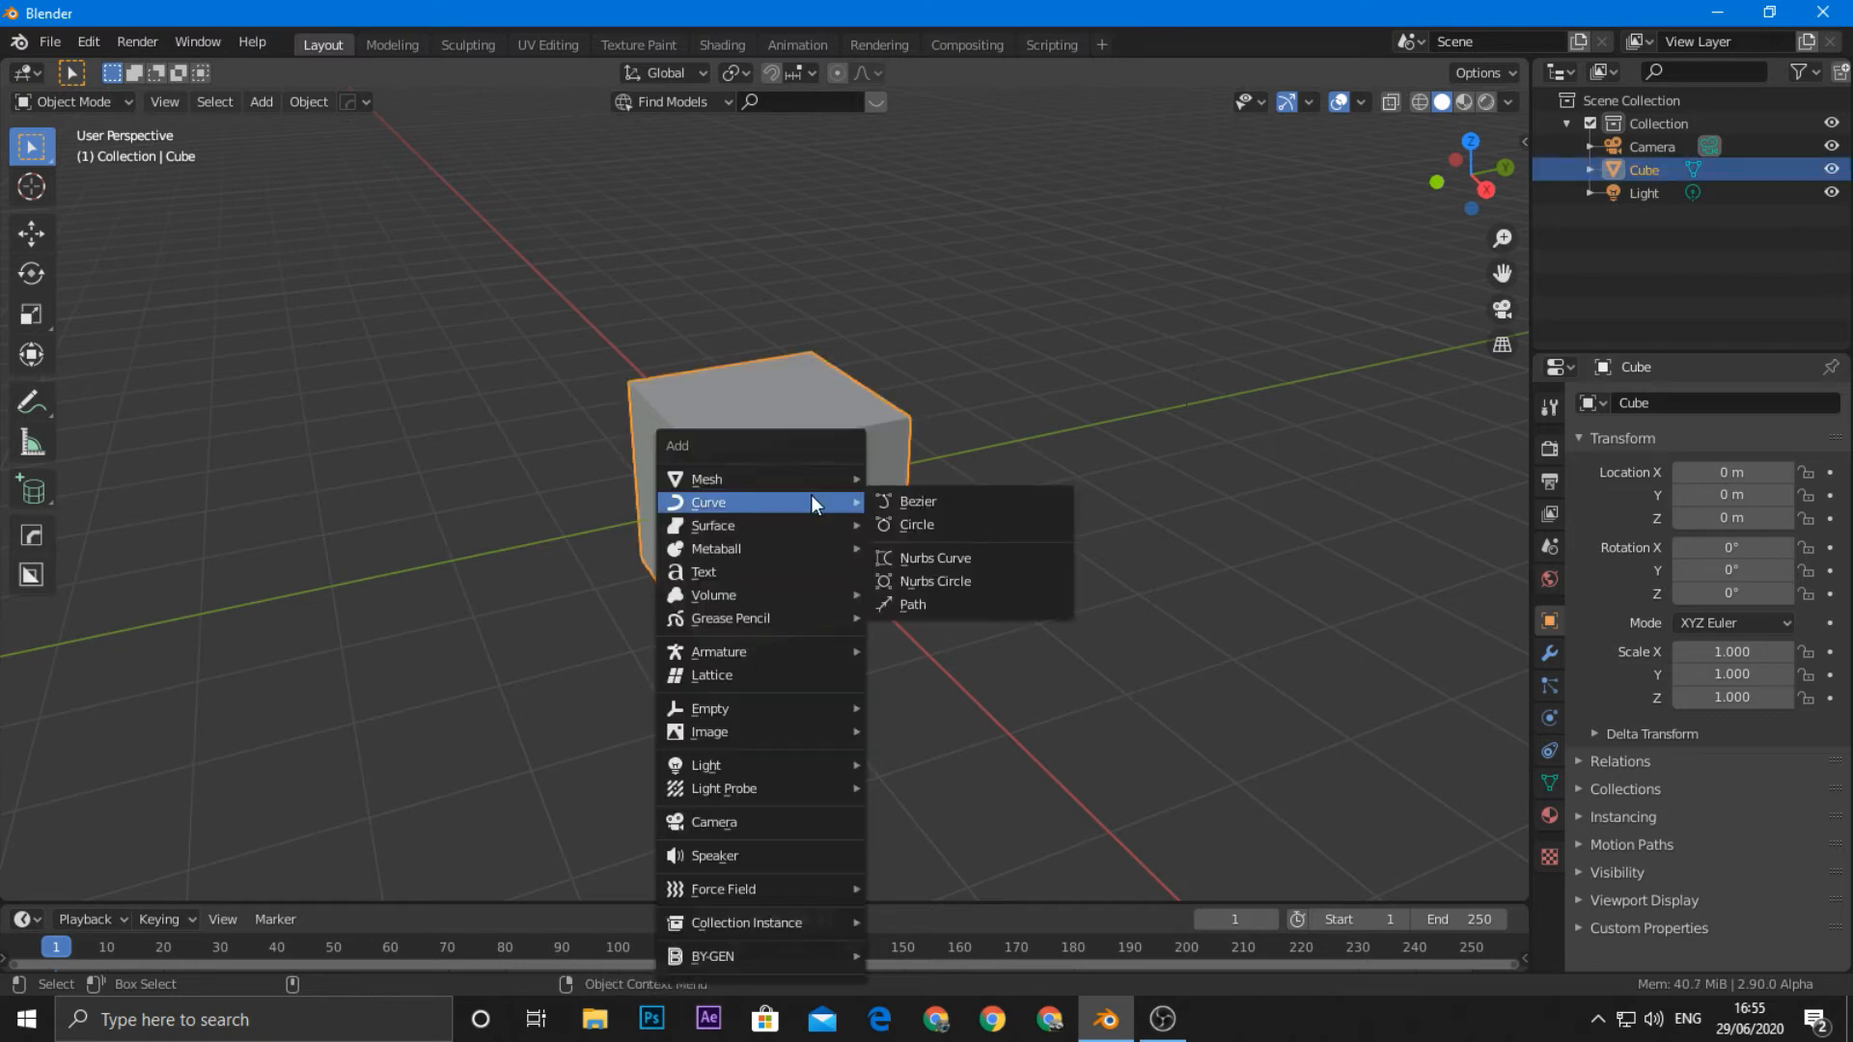
mouse_move(826, 483)
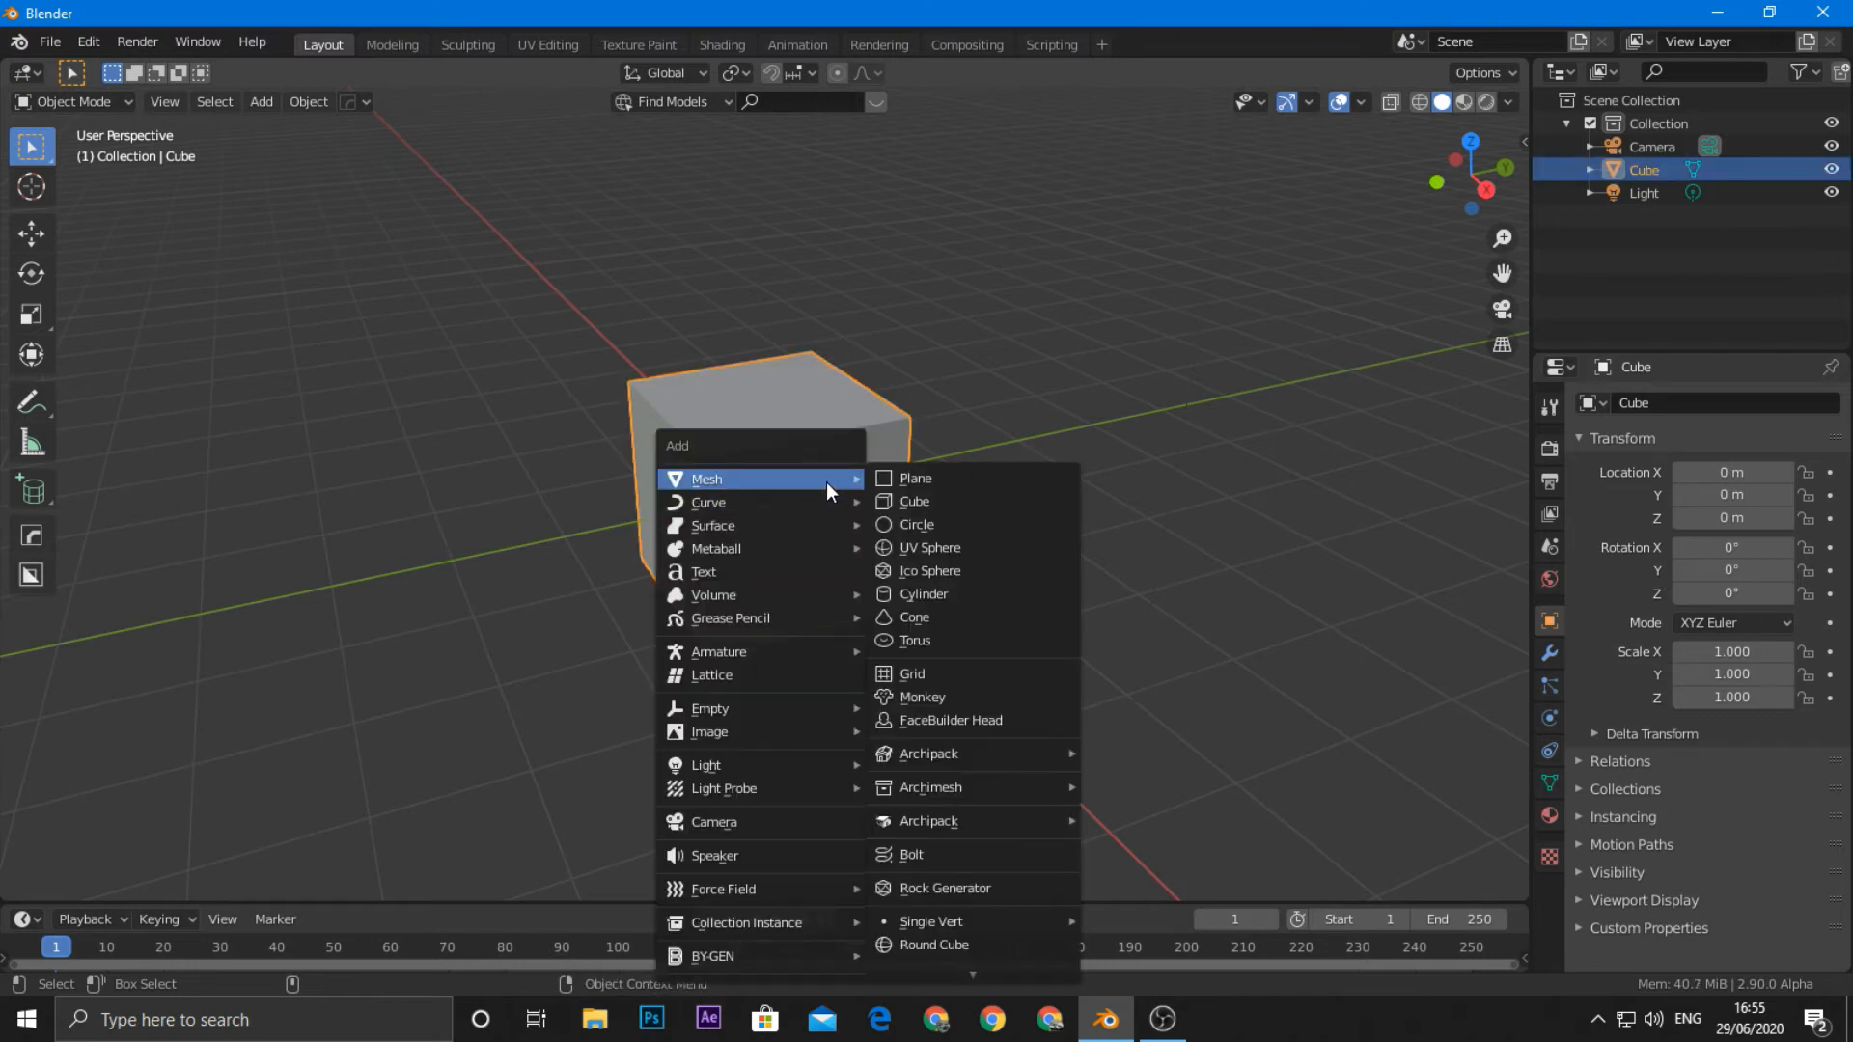
click(927, 852)
Step: Scale the bolt down uniformly to 0.217 so that its shaft fits inside the cube
scroll(851, 549, down, 5)
middle_drag(934, 537, 875, 498)
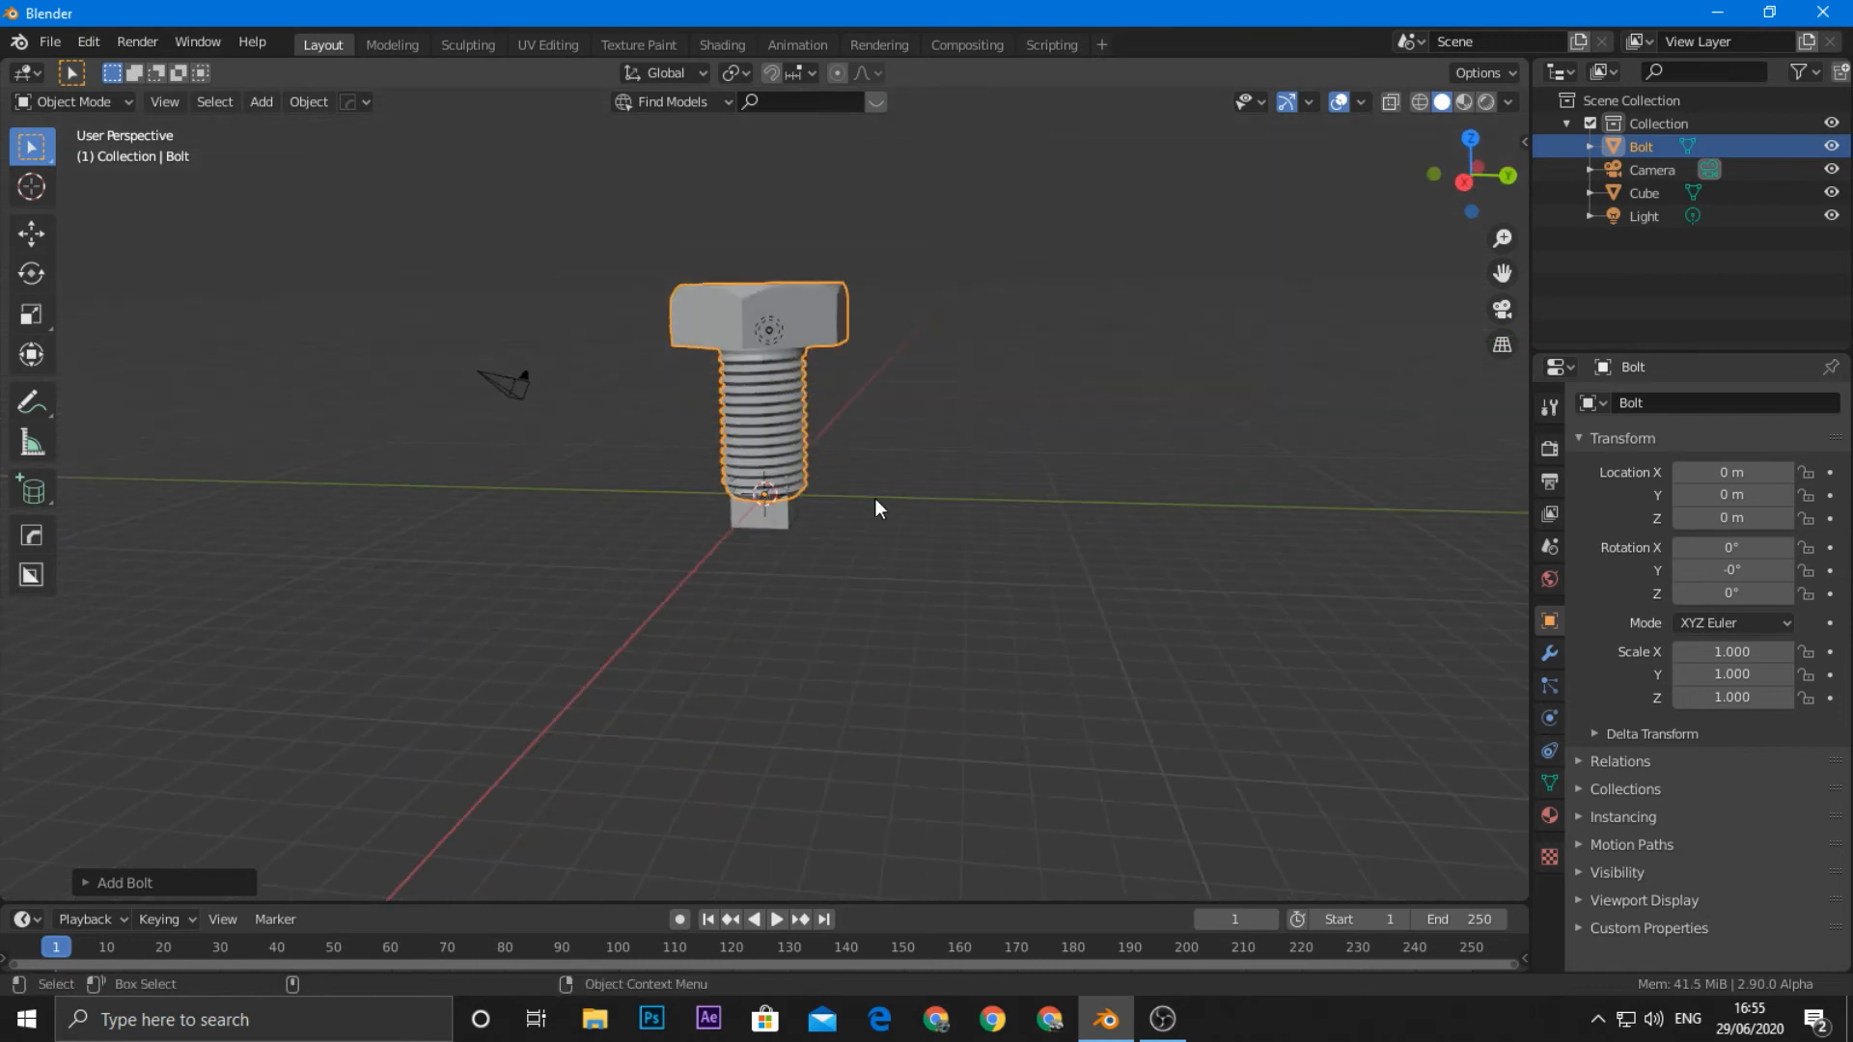
key(s)
click(779, 479)
scroll(779, 478, up, 7)
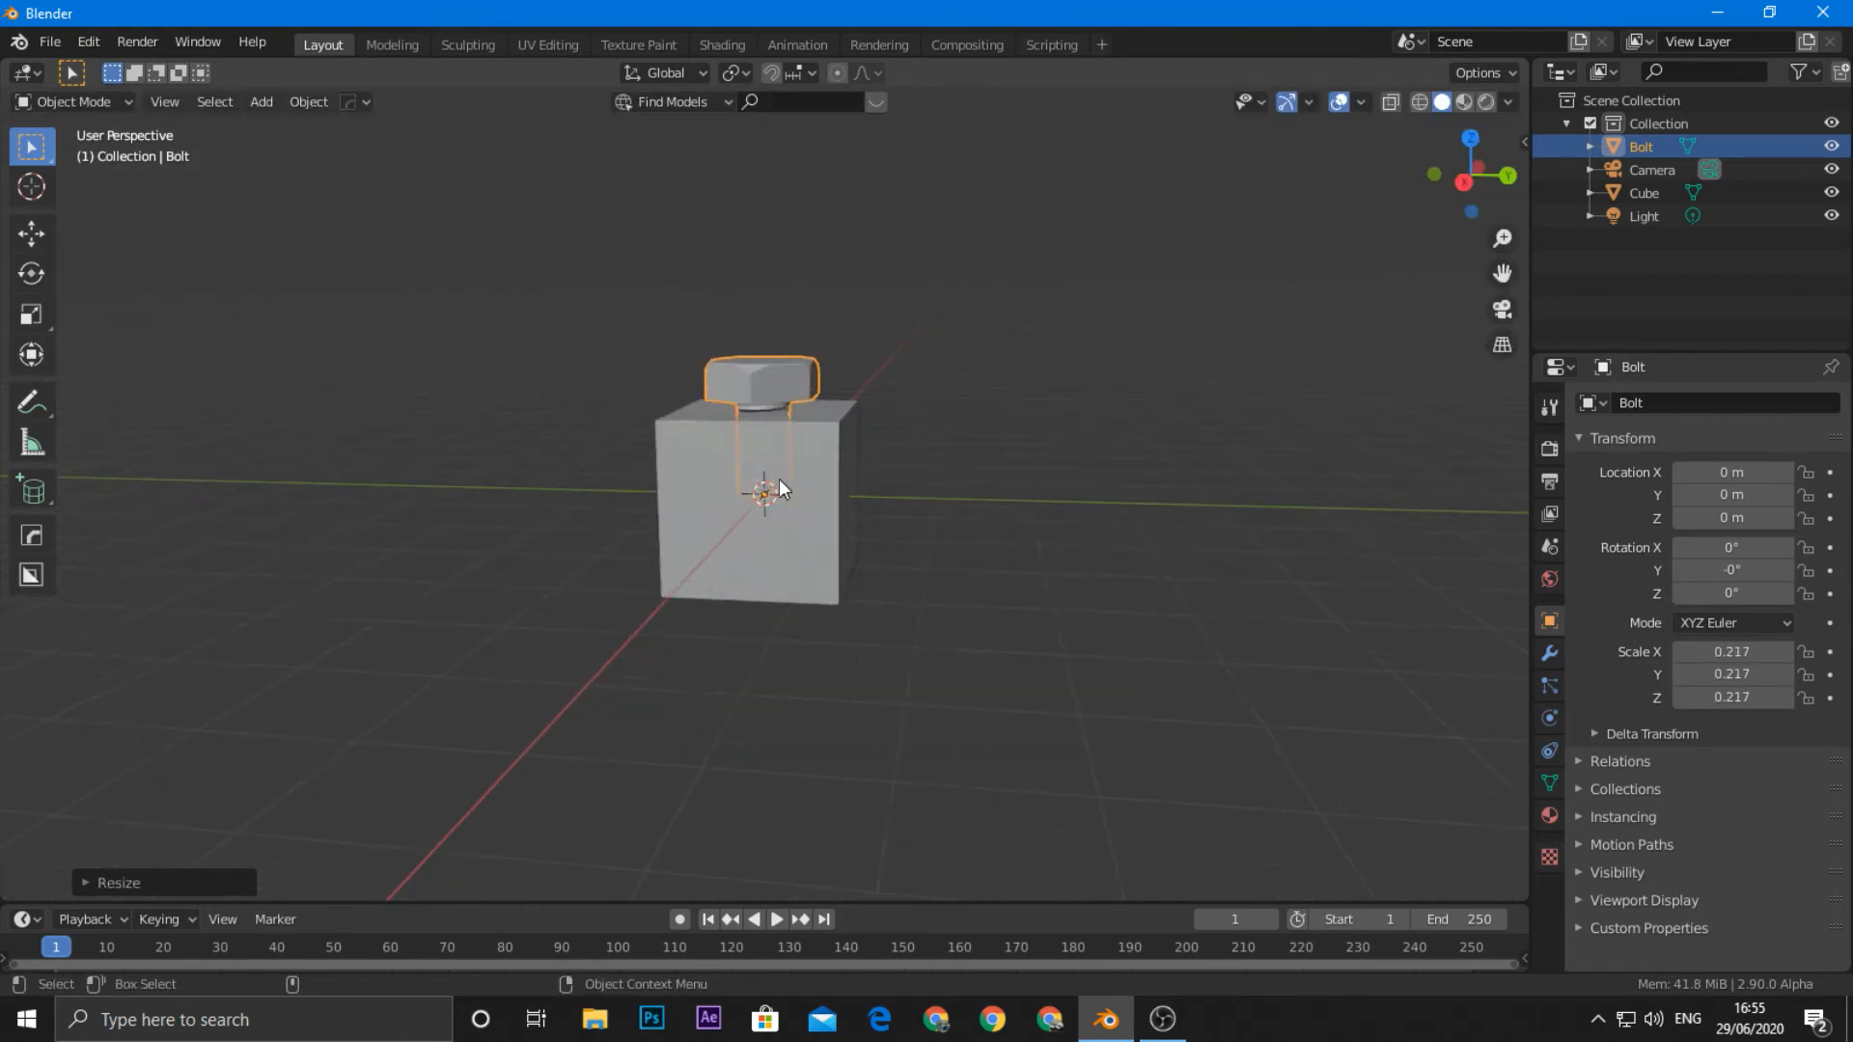
Step: Search the add-on preferences for "extra" to check the Extra Objects add-on, and review the available mesh types
click(86, 45)
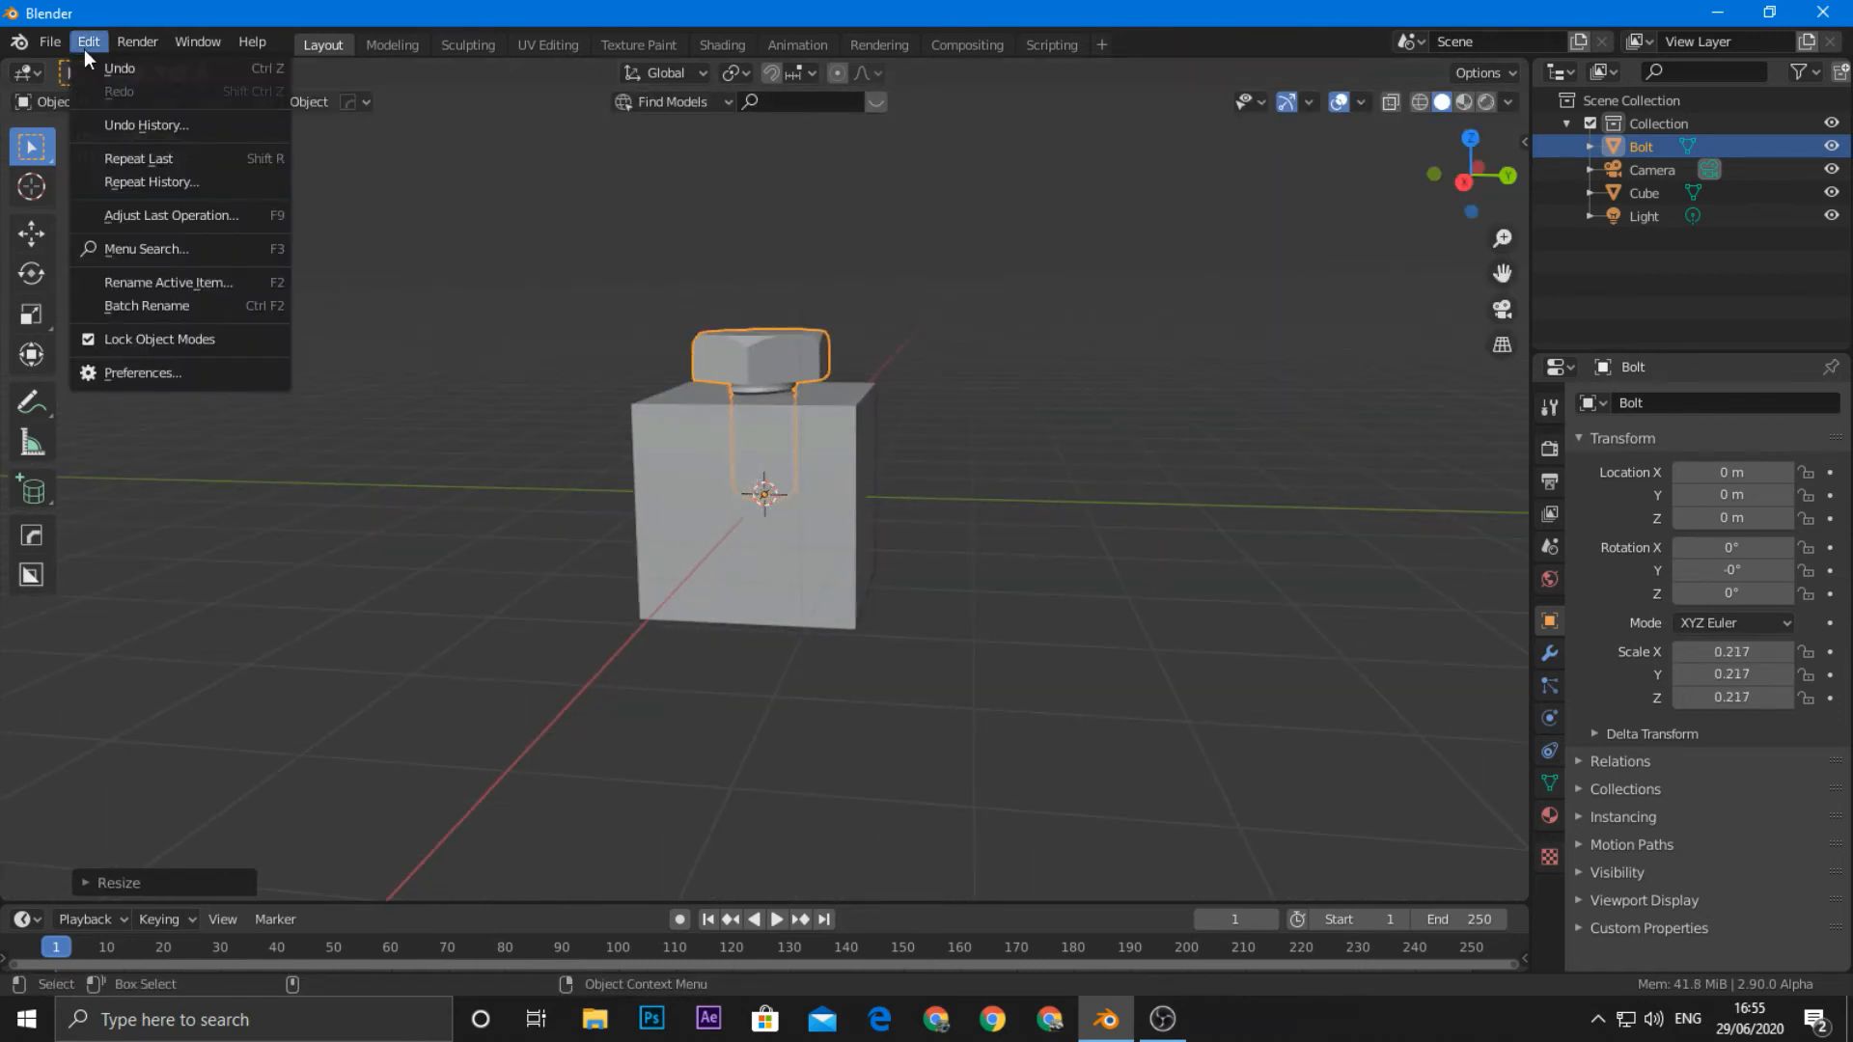
click(143, 372)
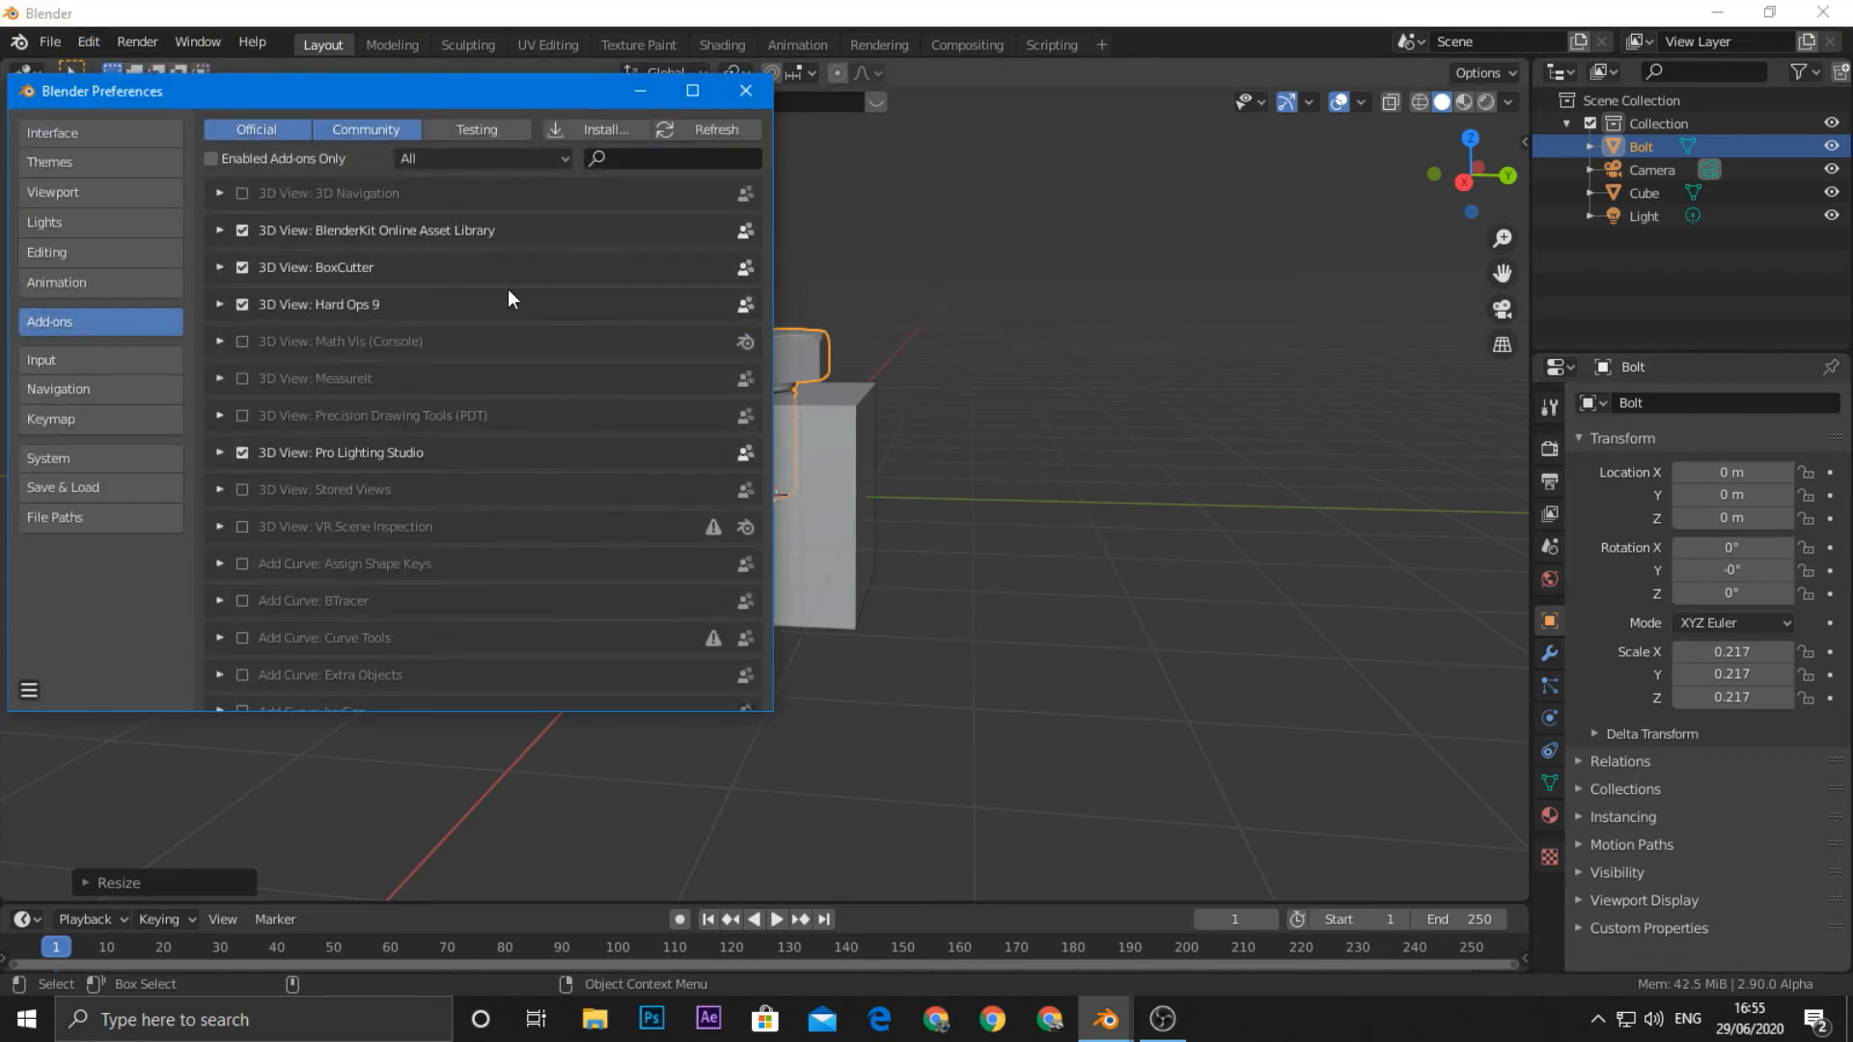
click(618, 159)
text(e)
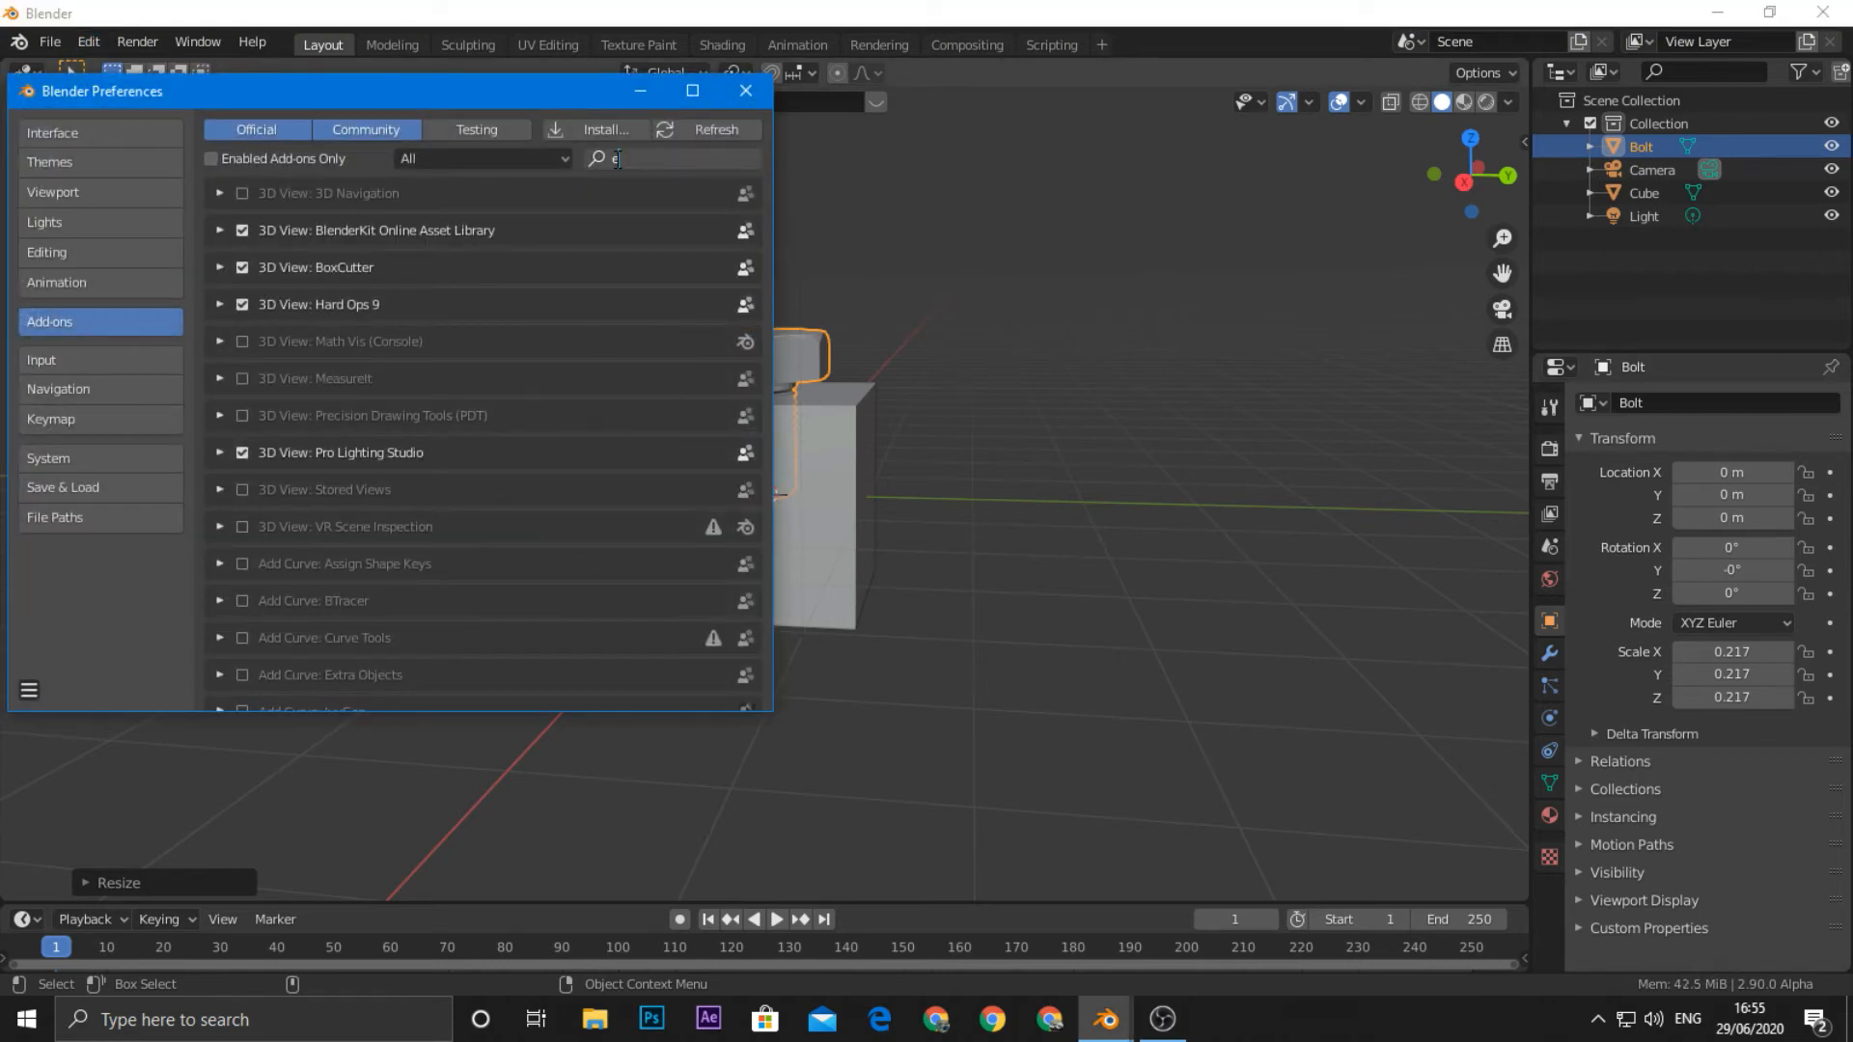
text(xtra)
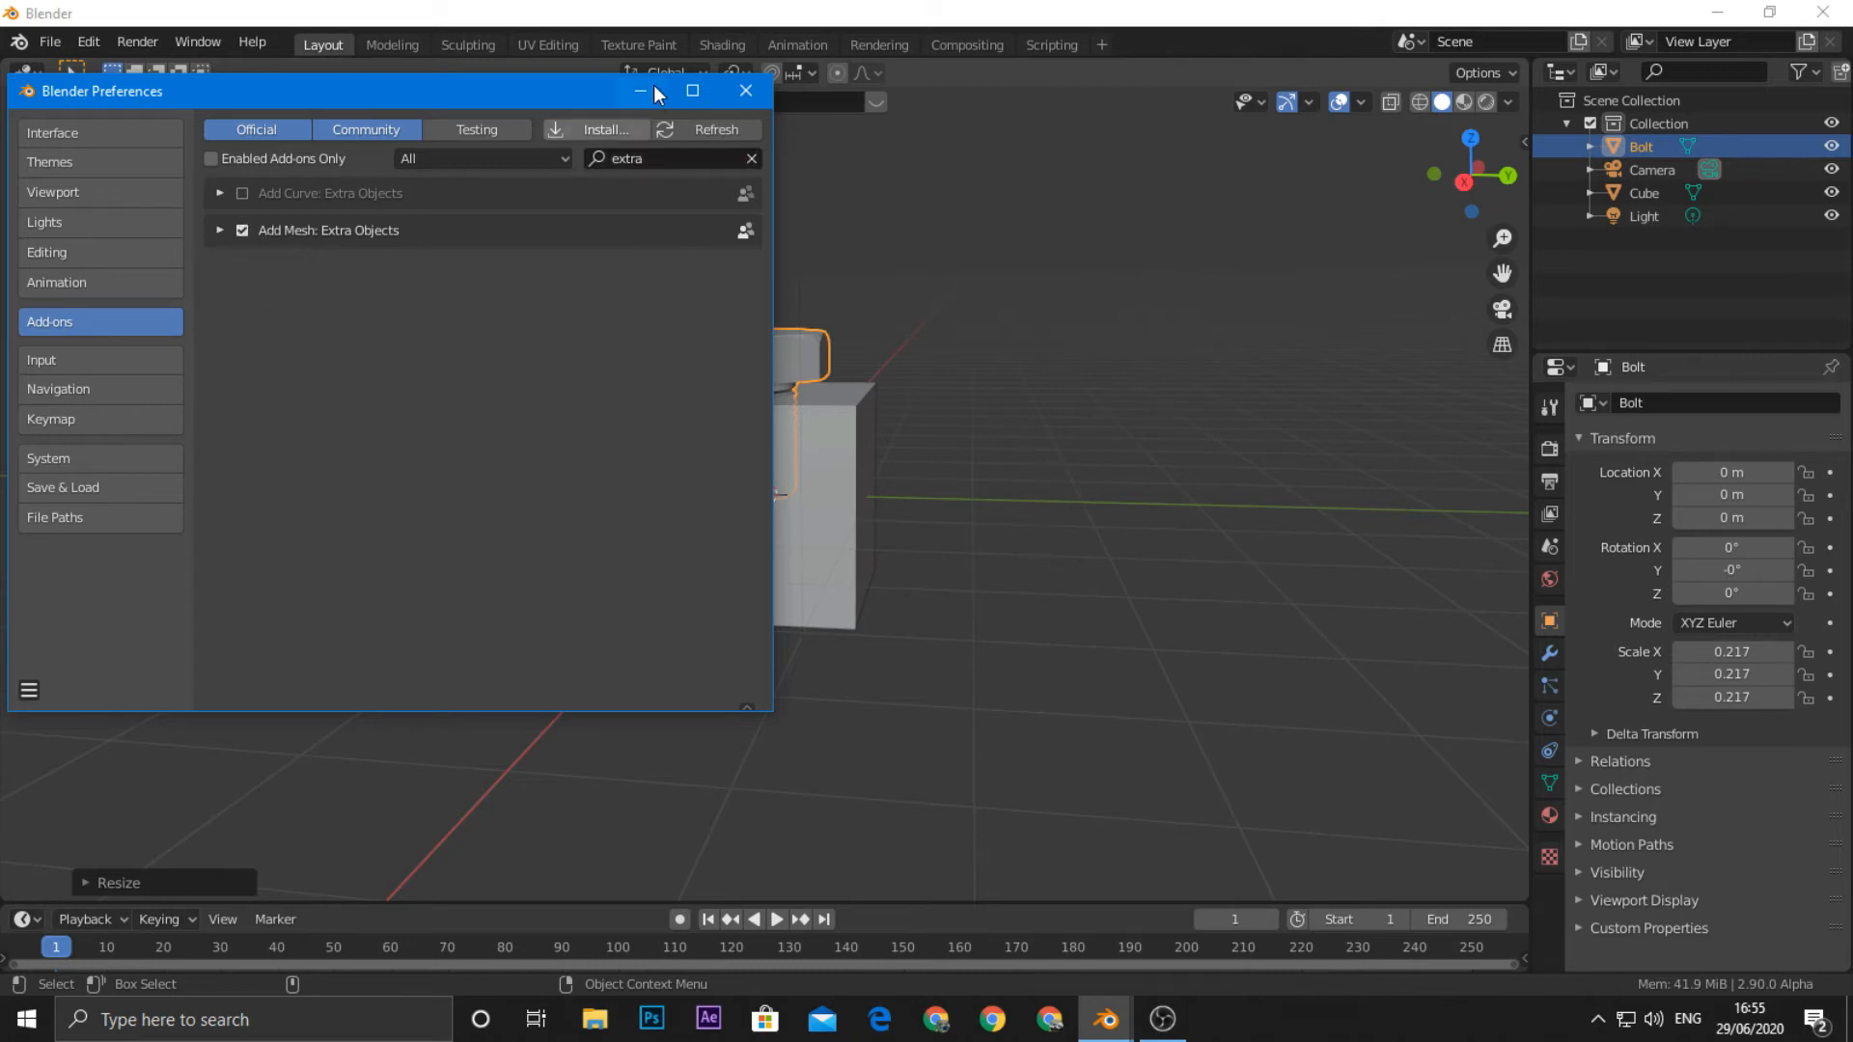
click(756, 99)
scroll(836, 364, up, 4)
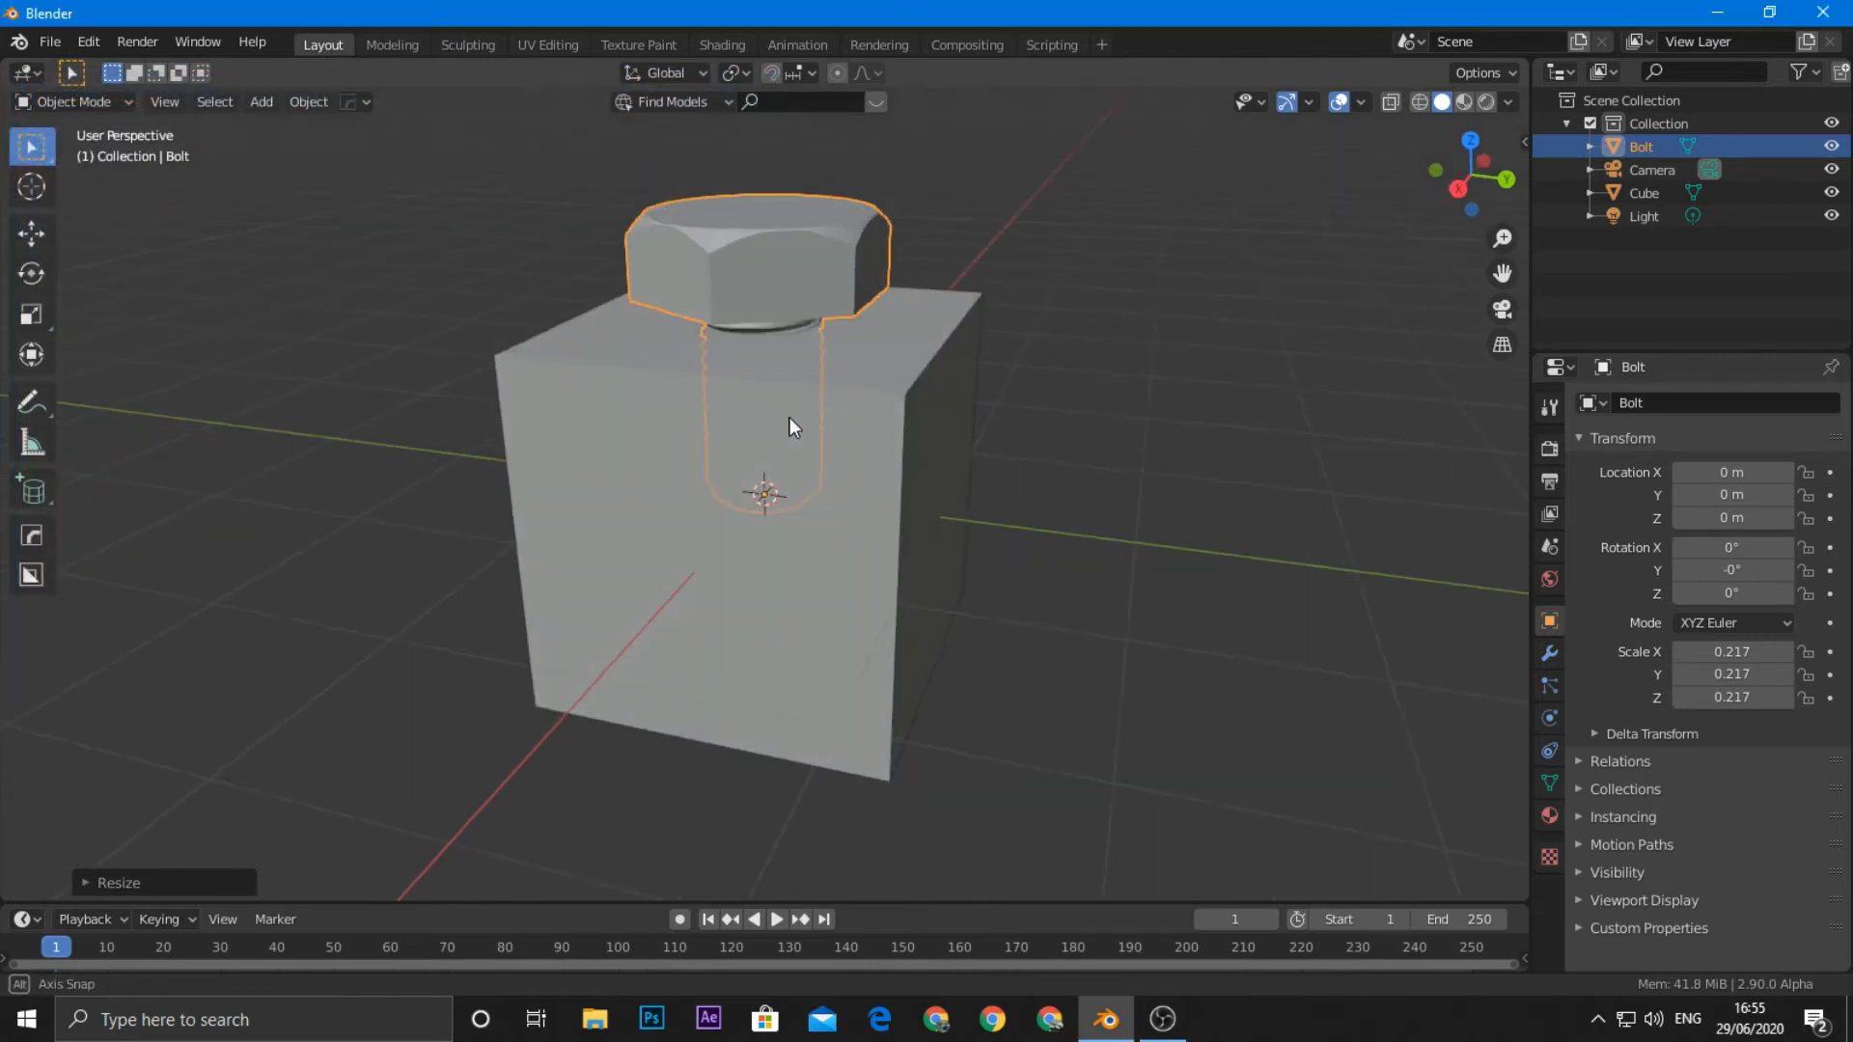
key(shift+a)
mouse_move(763, 409)
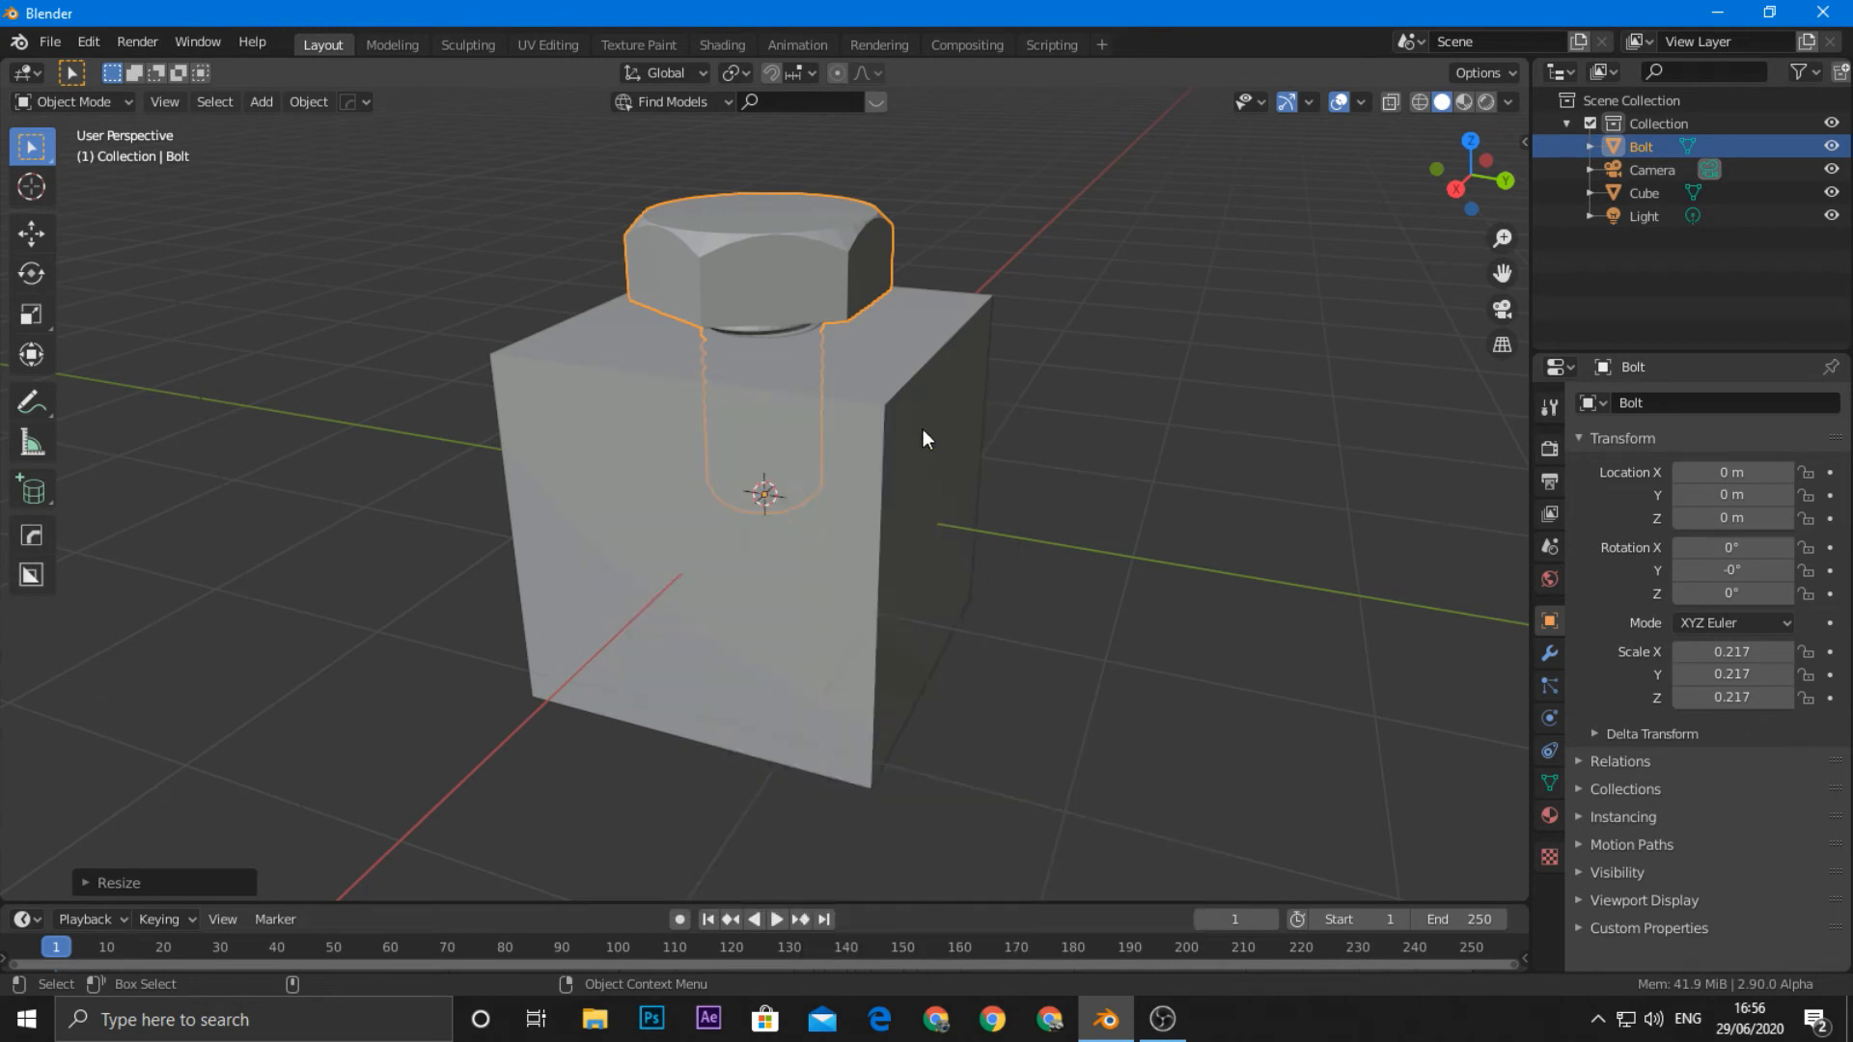
Step: Scale the bolt down uniformly to 0.144 so its head sinks into the cube's upper face
middle_drag(942, 483, 798, 309)
click(791, 275)
click(809, 239)
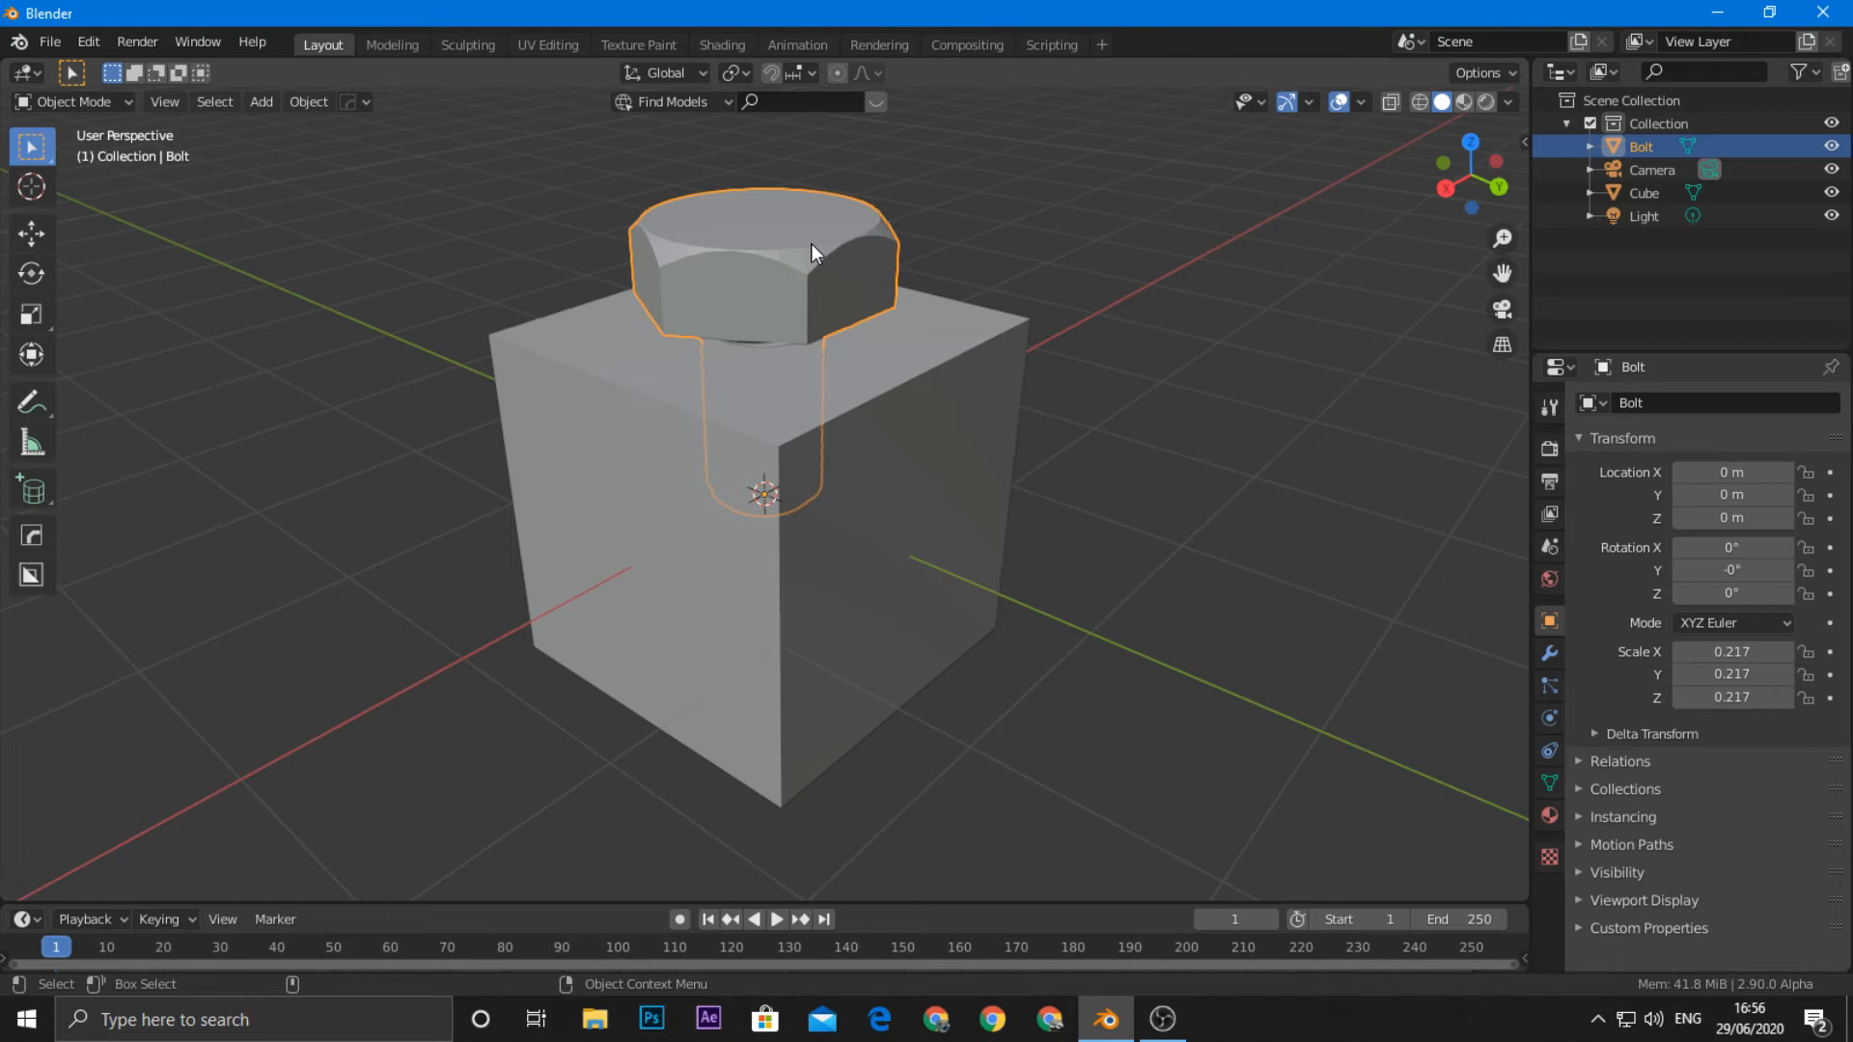
key(s)
click(799, 333)
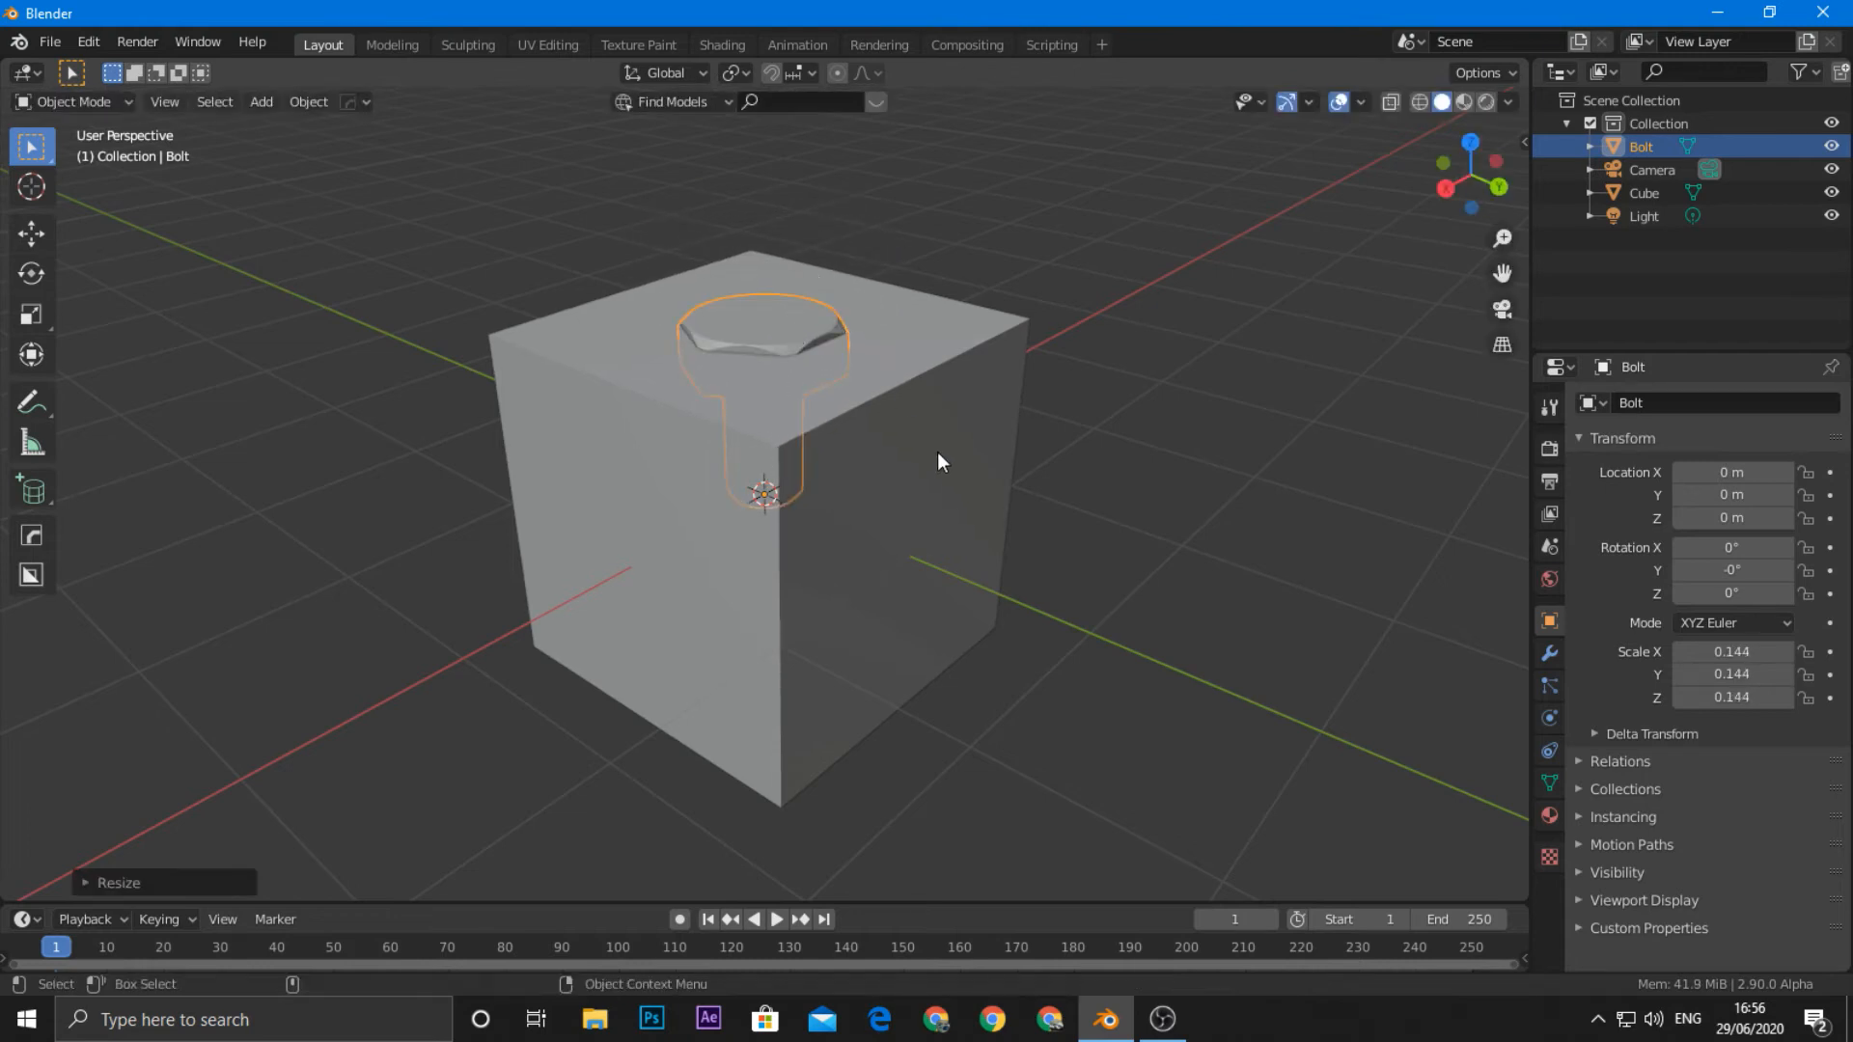
Step: Add a Boolean modifier with the Difference operation to the cube, using the bolt as its object
click(951, 471)
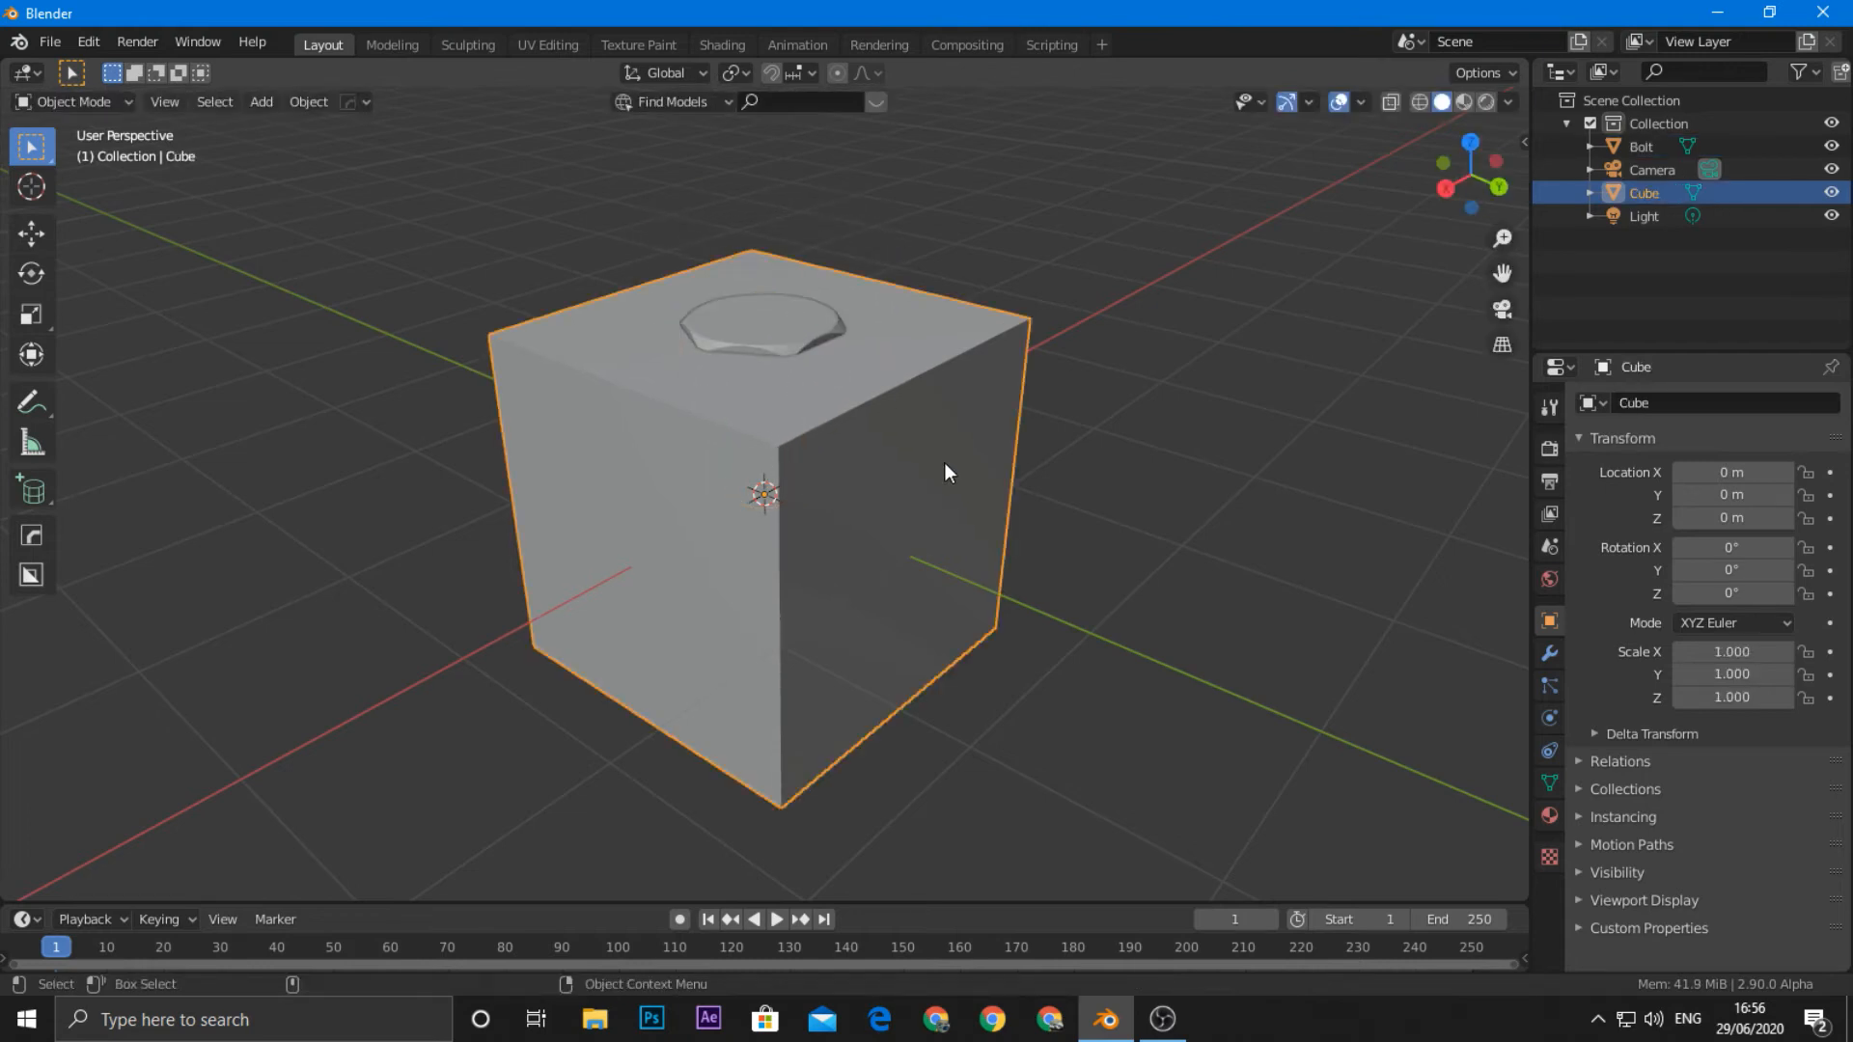
click(1549, 654)
click(1685, 401)
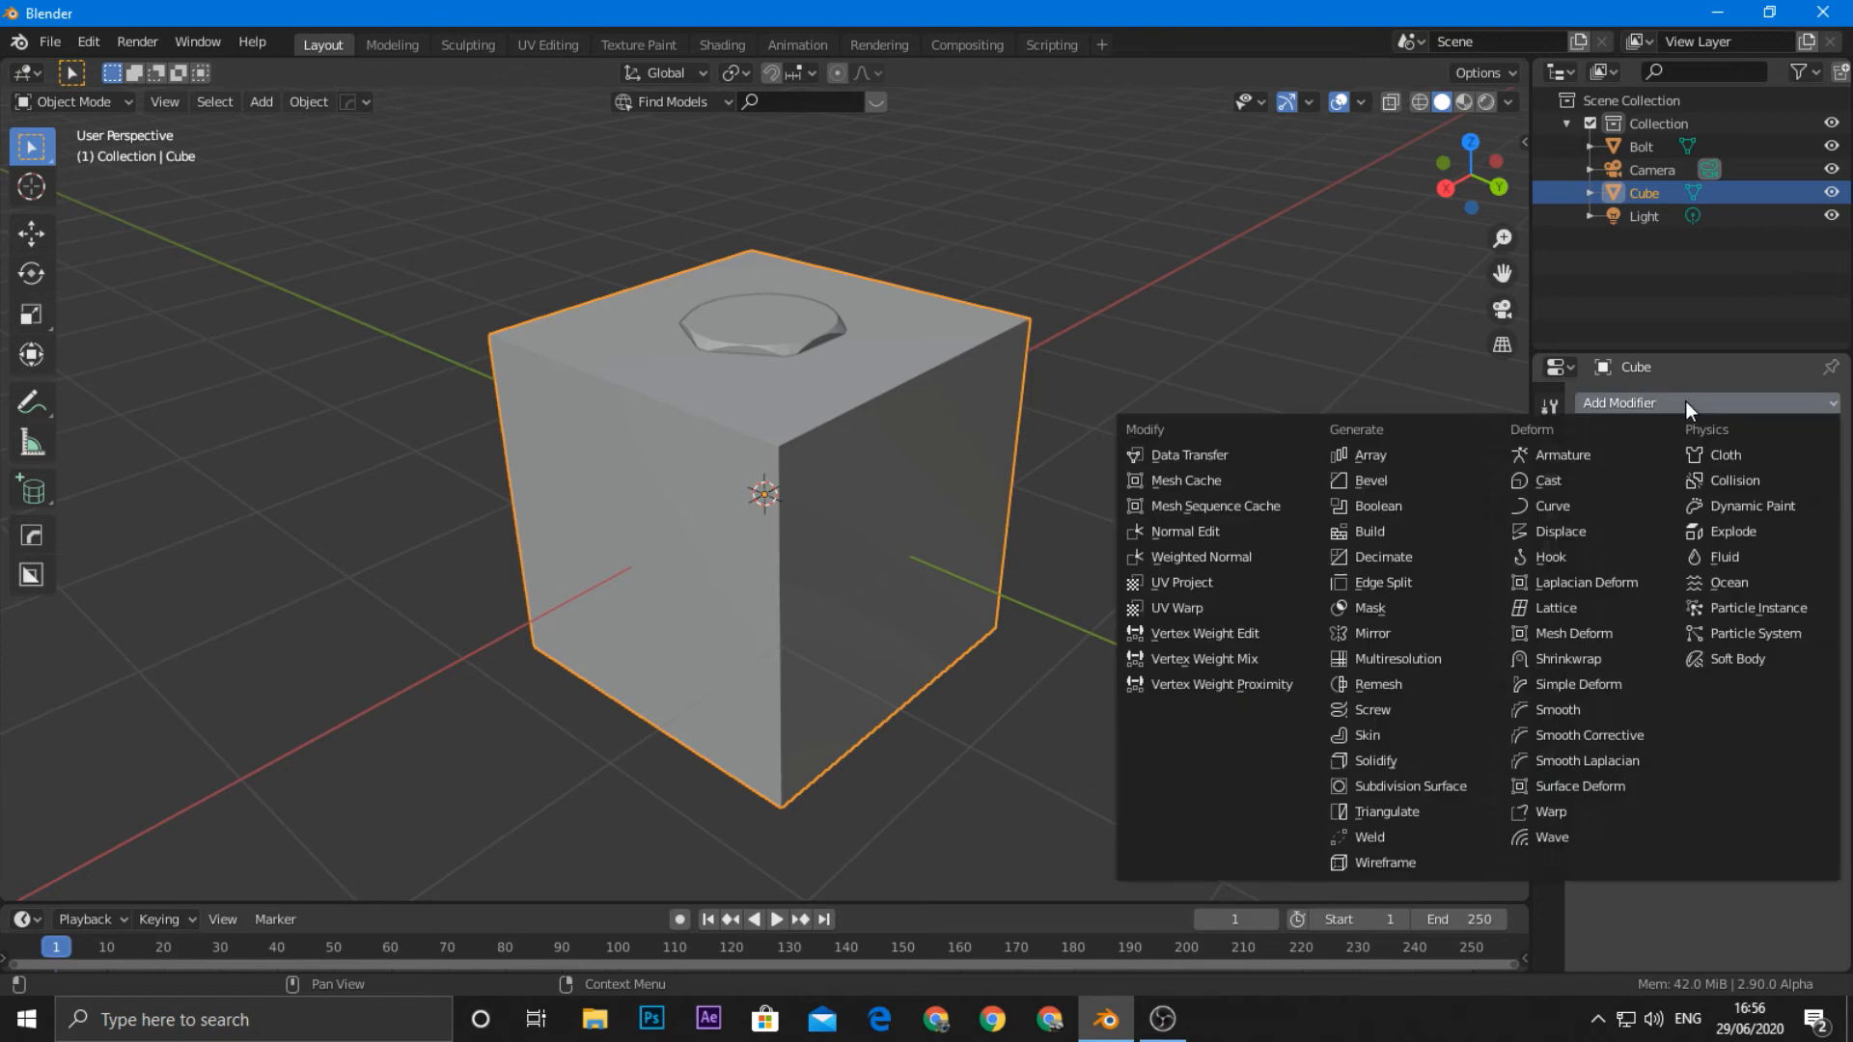
click(1382, 523)
middle_drag(1149, 518, 1075, 498)
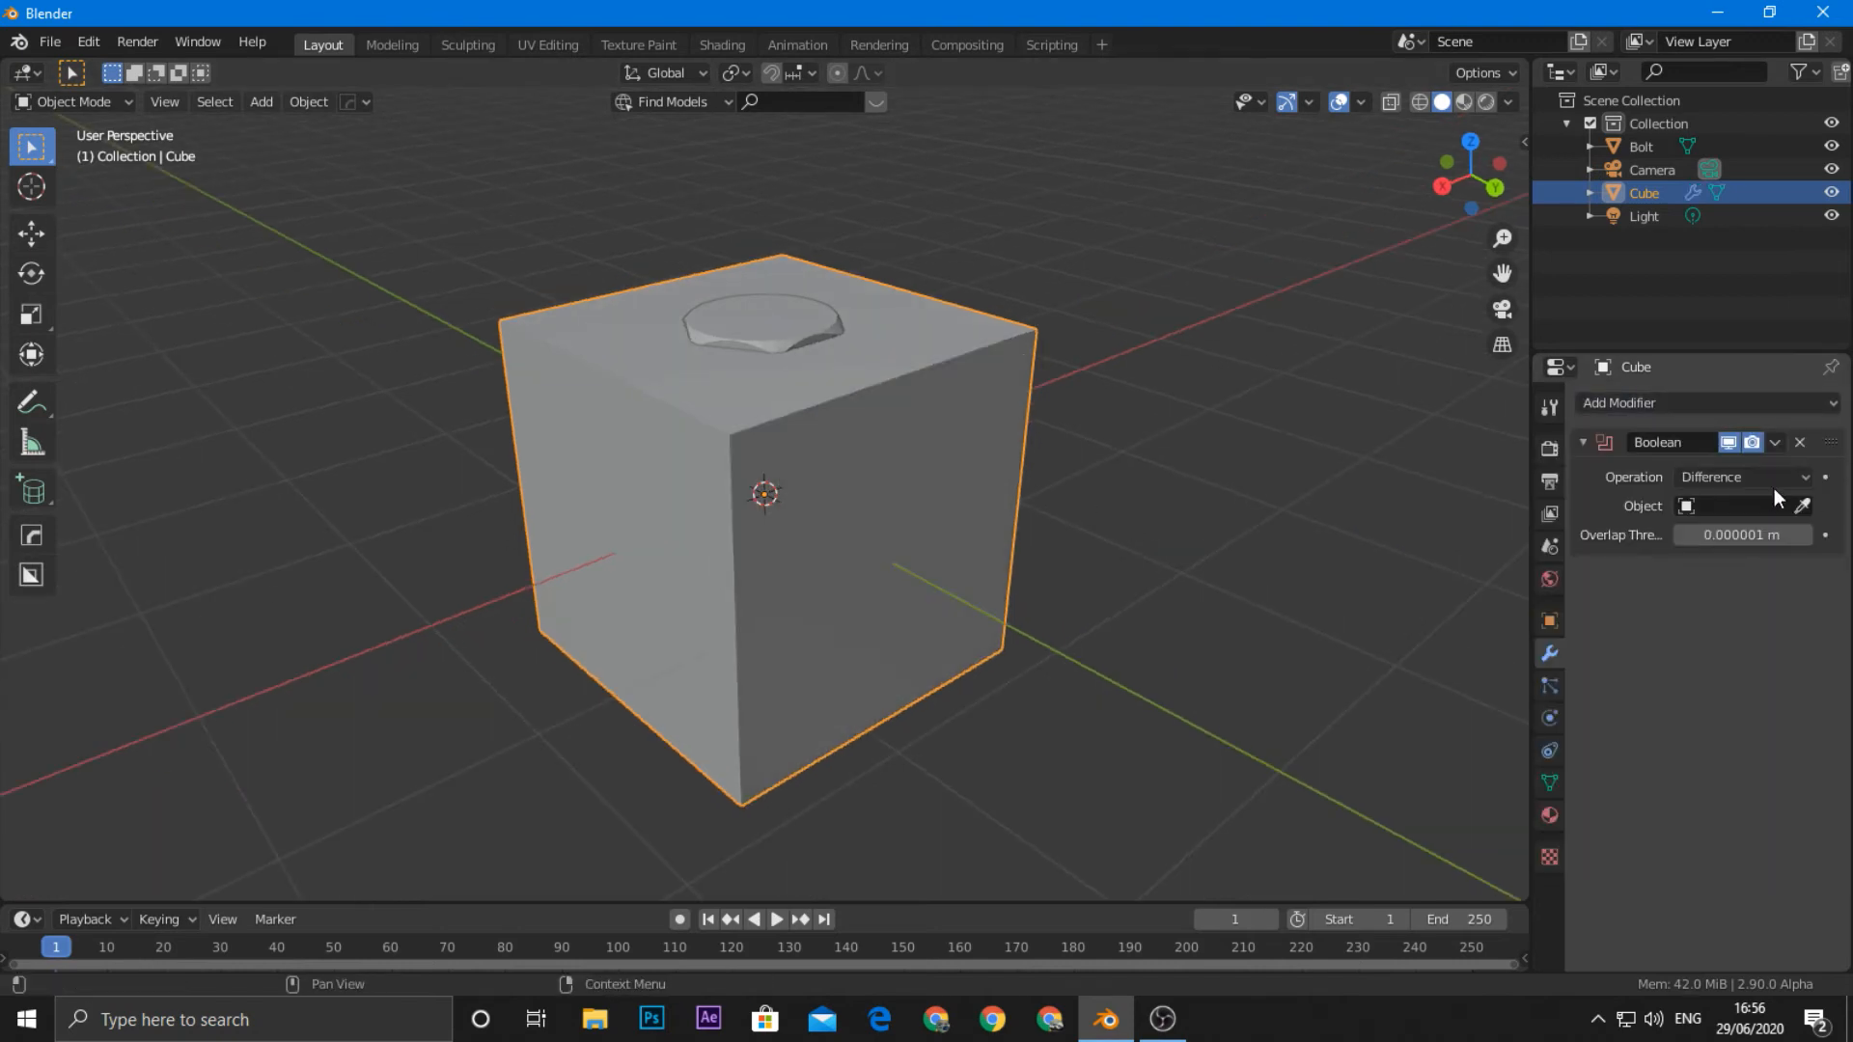
click(790, 334)
Step: Hide the bolt to expose the cut it makes in the cube
click(791, 334)
key(h)
middle_drag(797, 334, 912, 400)
Step: Scale the cube down uniformly and raise it along Z around the hidden bolt's cutout
click(912, 400)
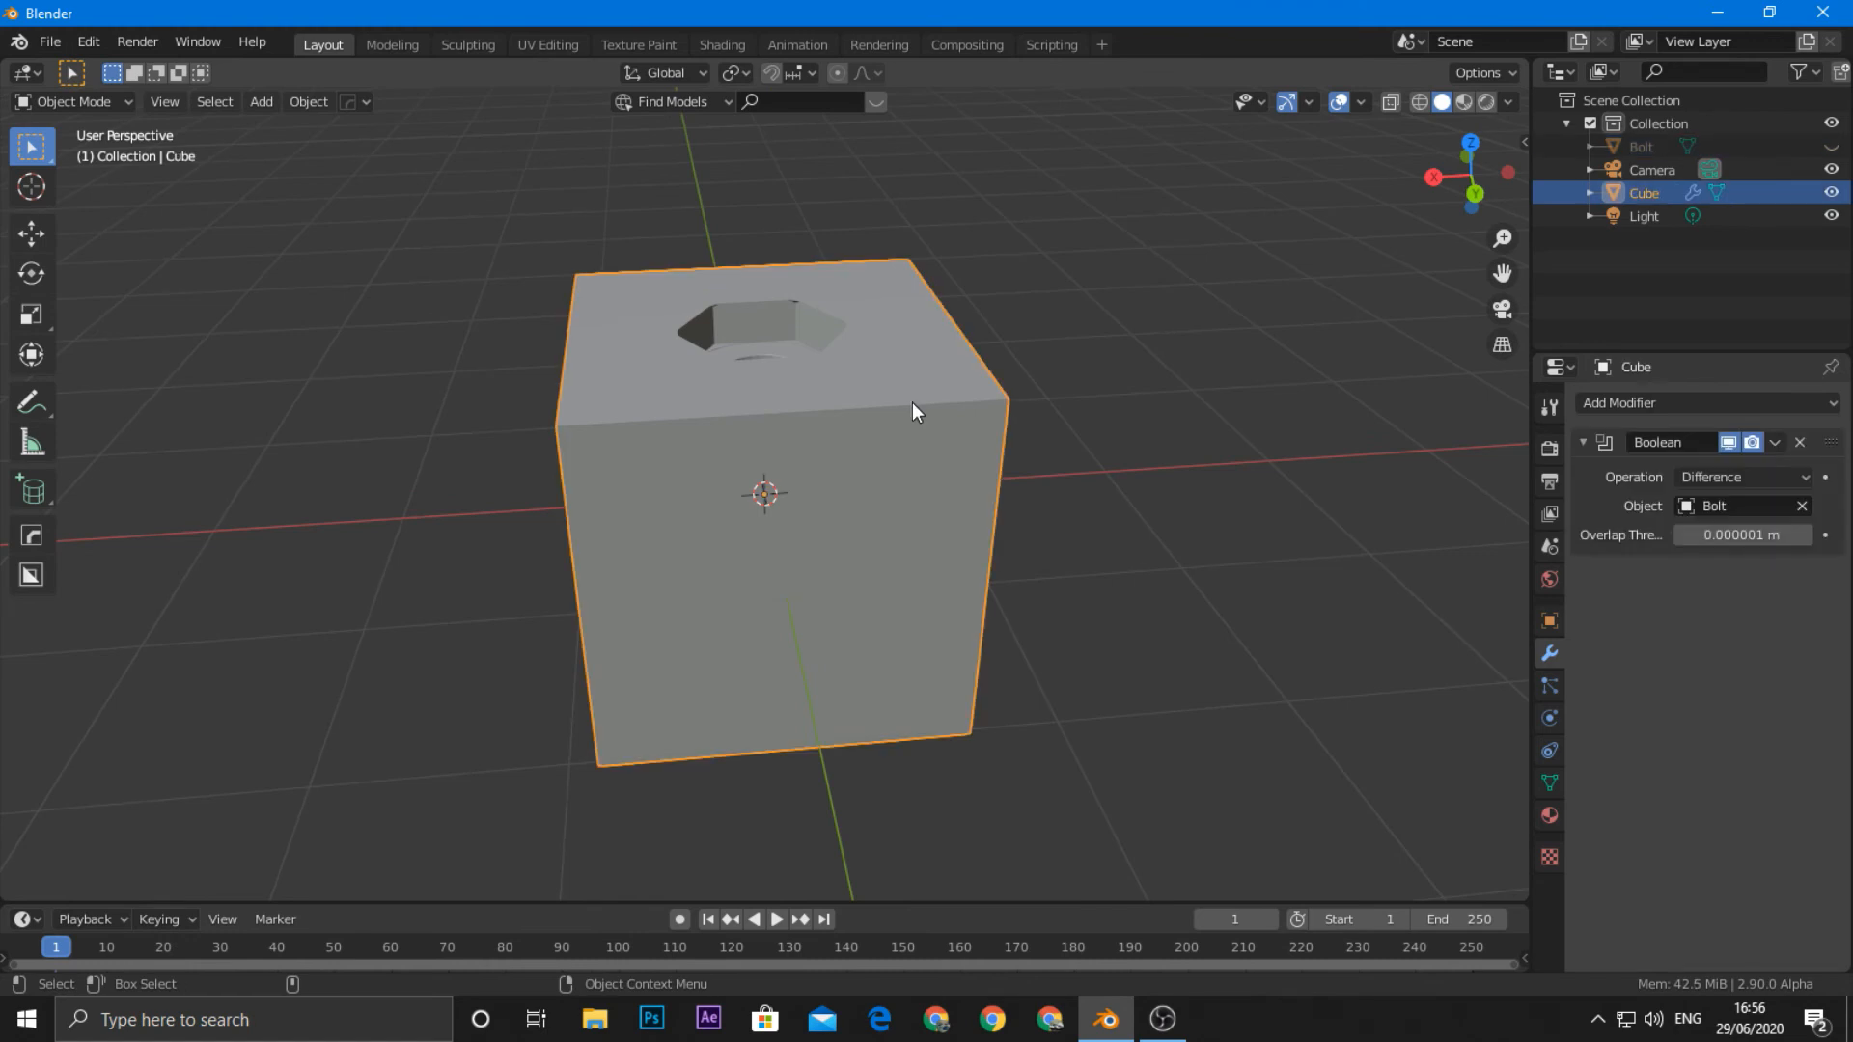
key(s)
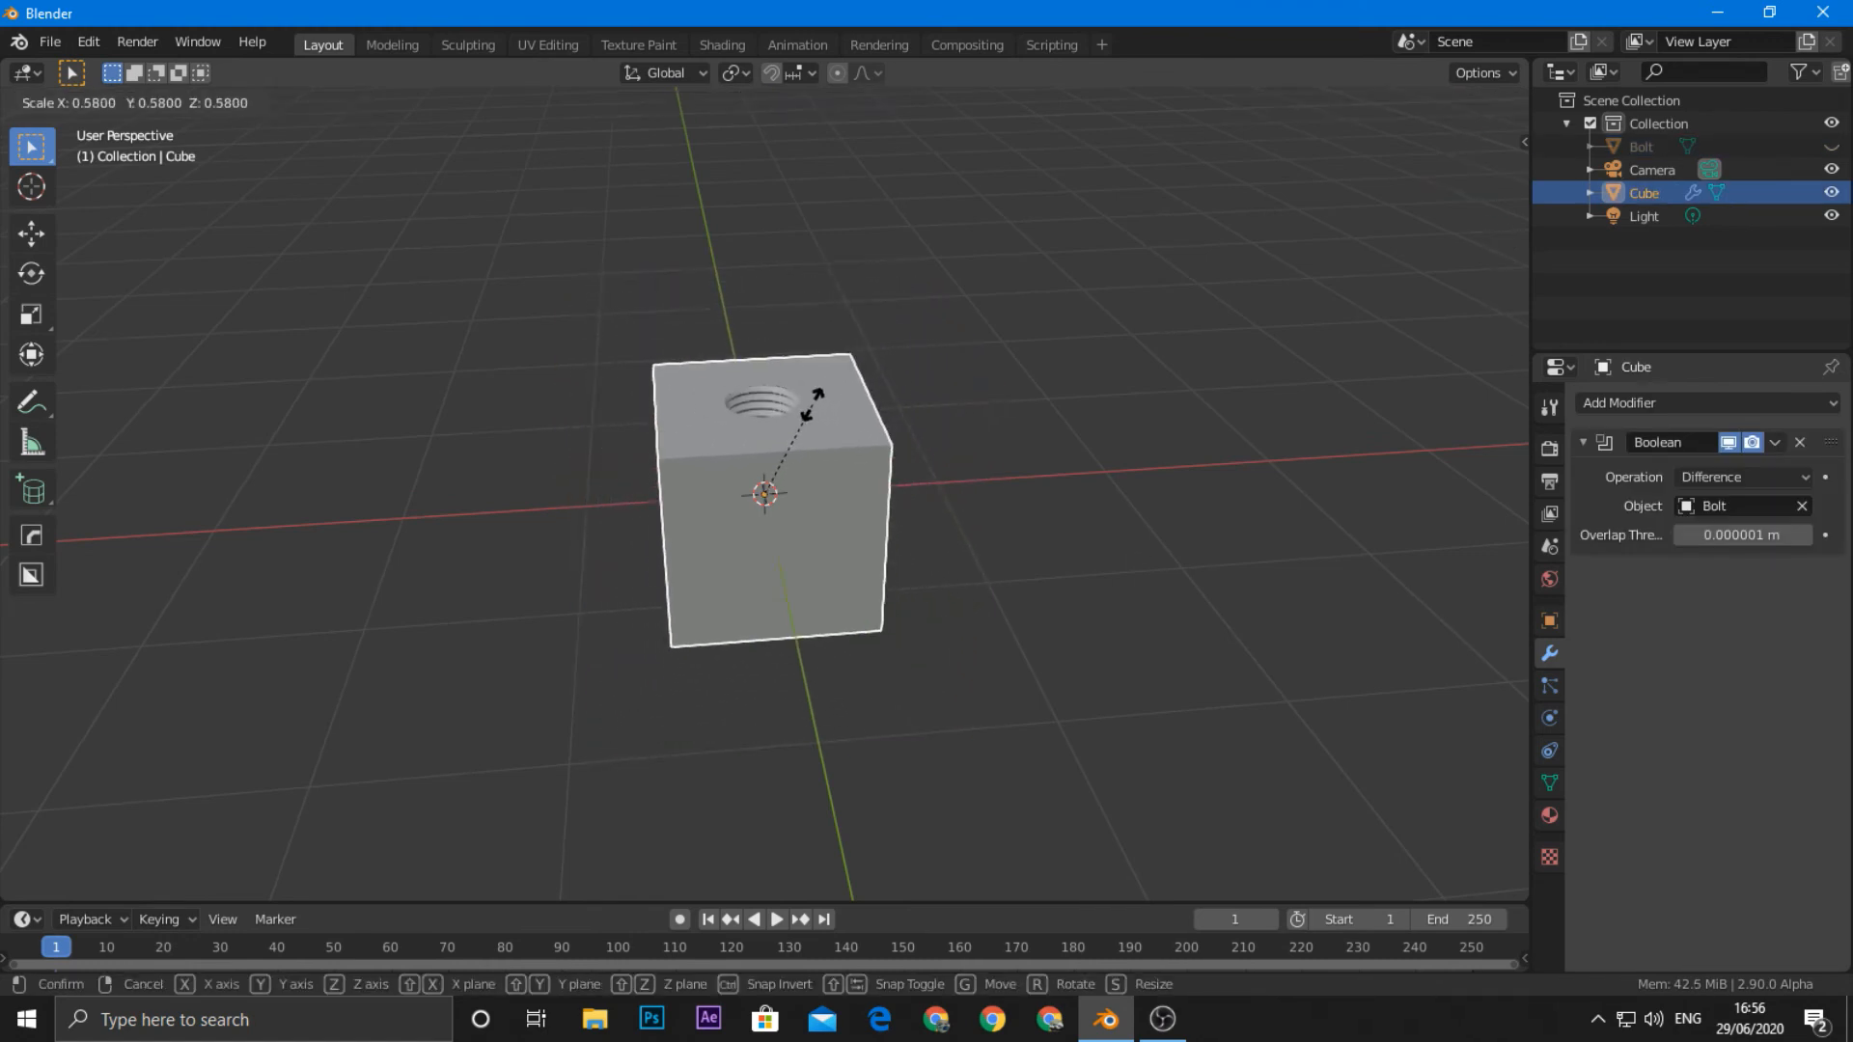
click(776, 440)
key(g)
key(z)
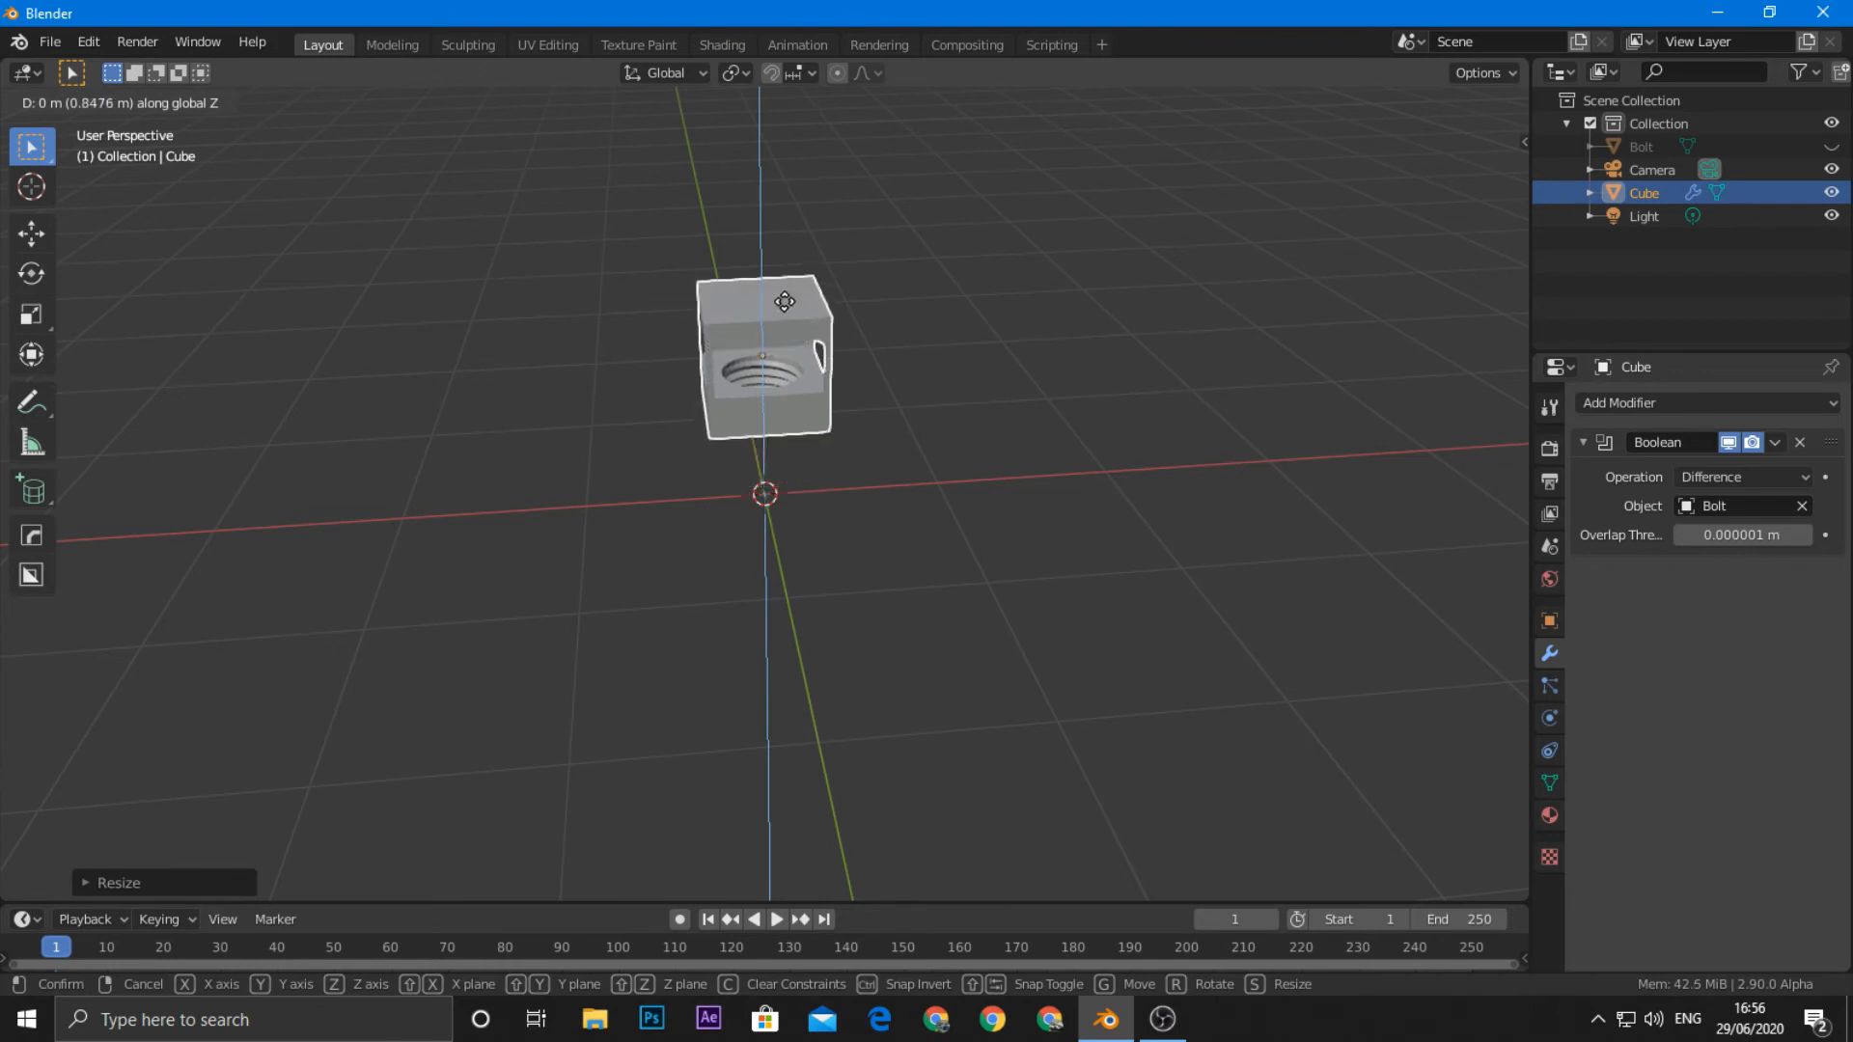
click(785, 302)
Step: Examine the bolt-shaped cutout in the cube from above, below and close up
middle_drag(664, 359, 843, 507)
scroll(831, 326, up, 4)
scroll(843, 507, down, 3)
middle_drag(871, 438, 748, 603)
scroll(743, 482, up, 4)
middle_drag(748, 603, 826, 508)
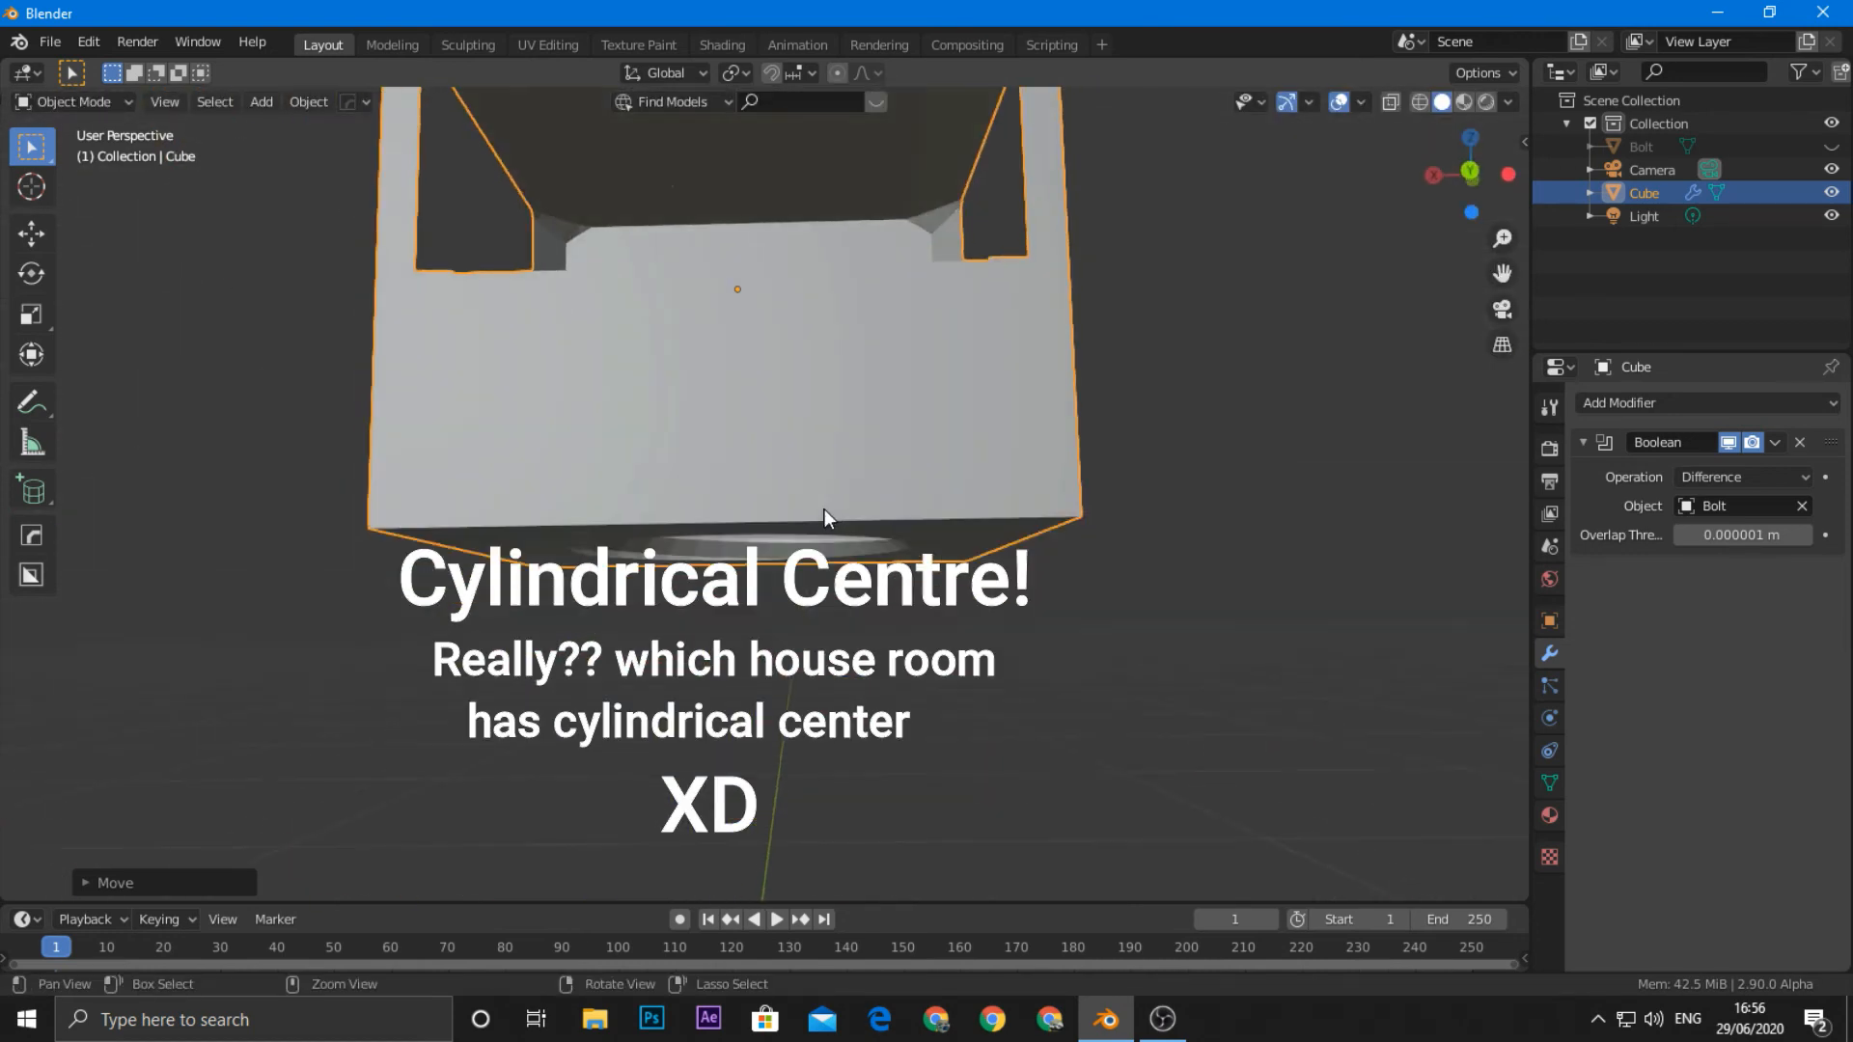
scroll(806, 507, down, 5)
right_click(873, 521)
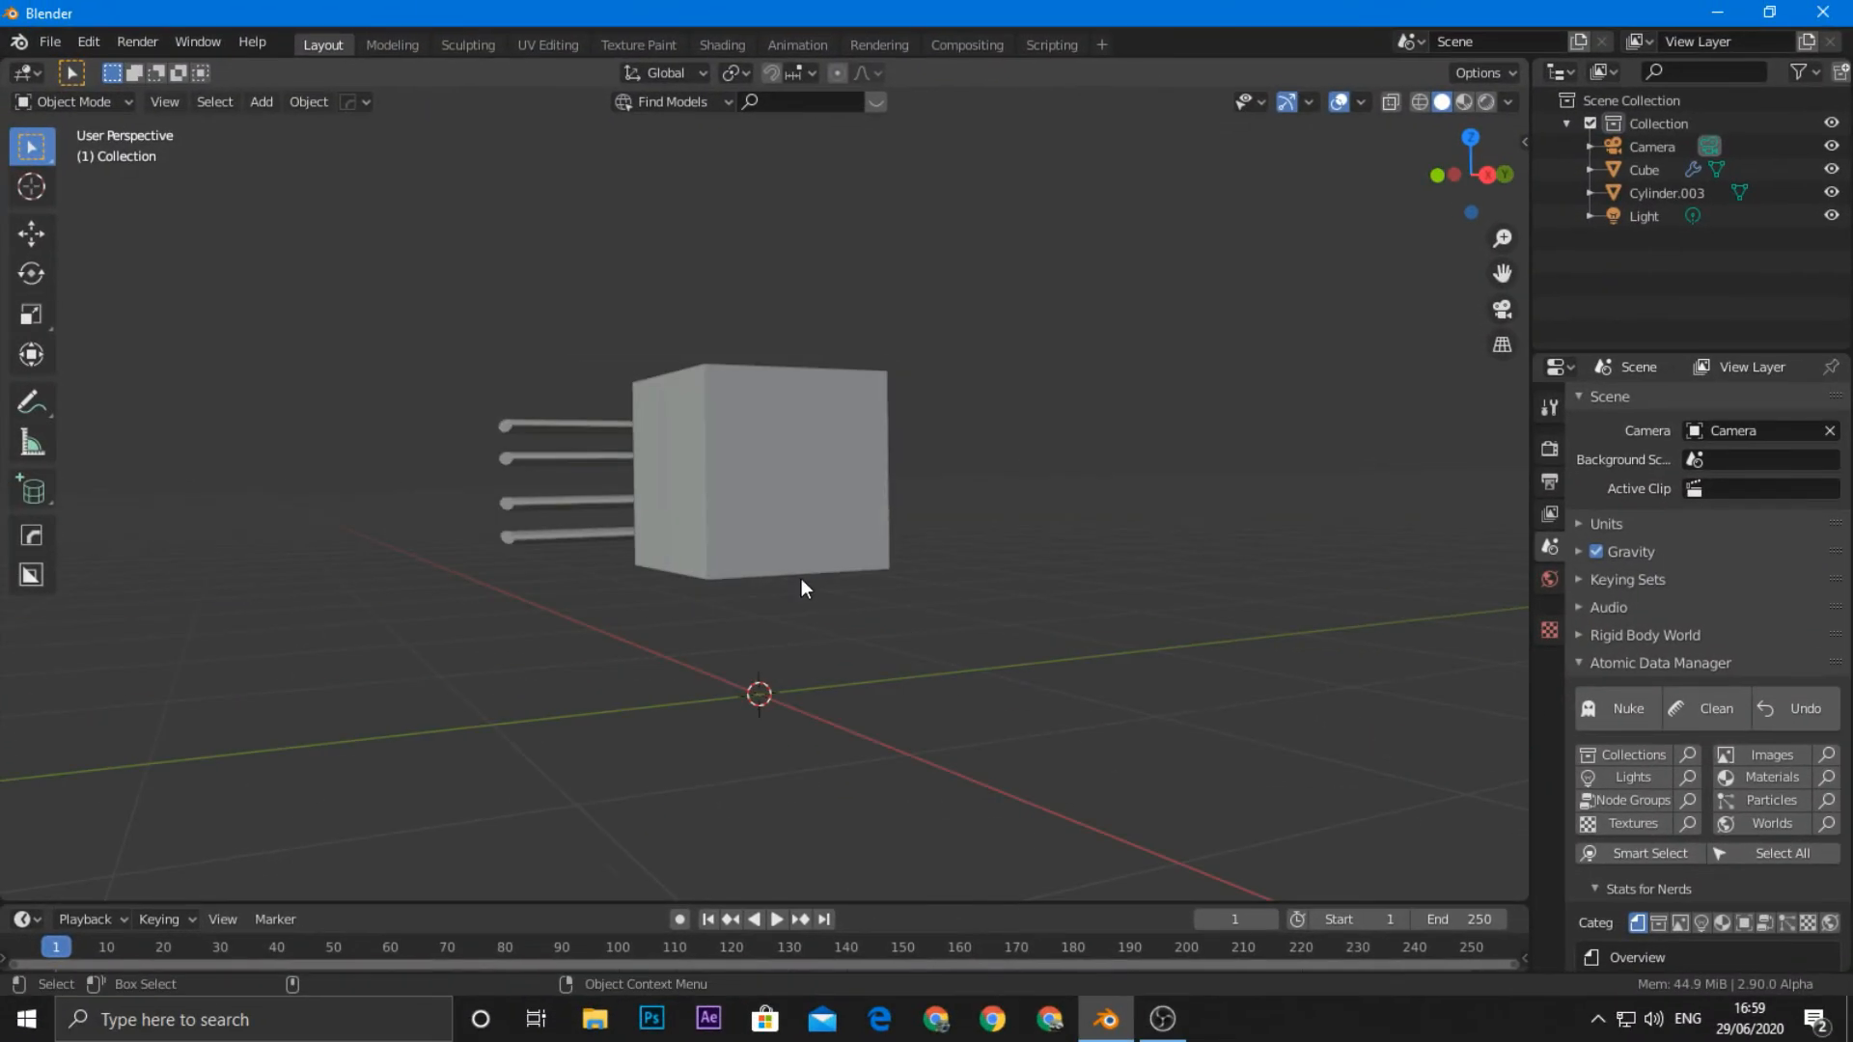
Step: Inspect the four flattened cylinders and the cube's Boolean modifier that uses Cylinder.003 as its object
middle_drag(801, 584, 724, 512)
click(577, 473)
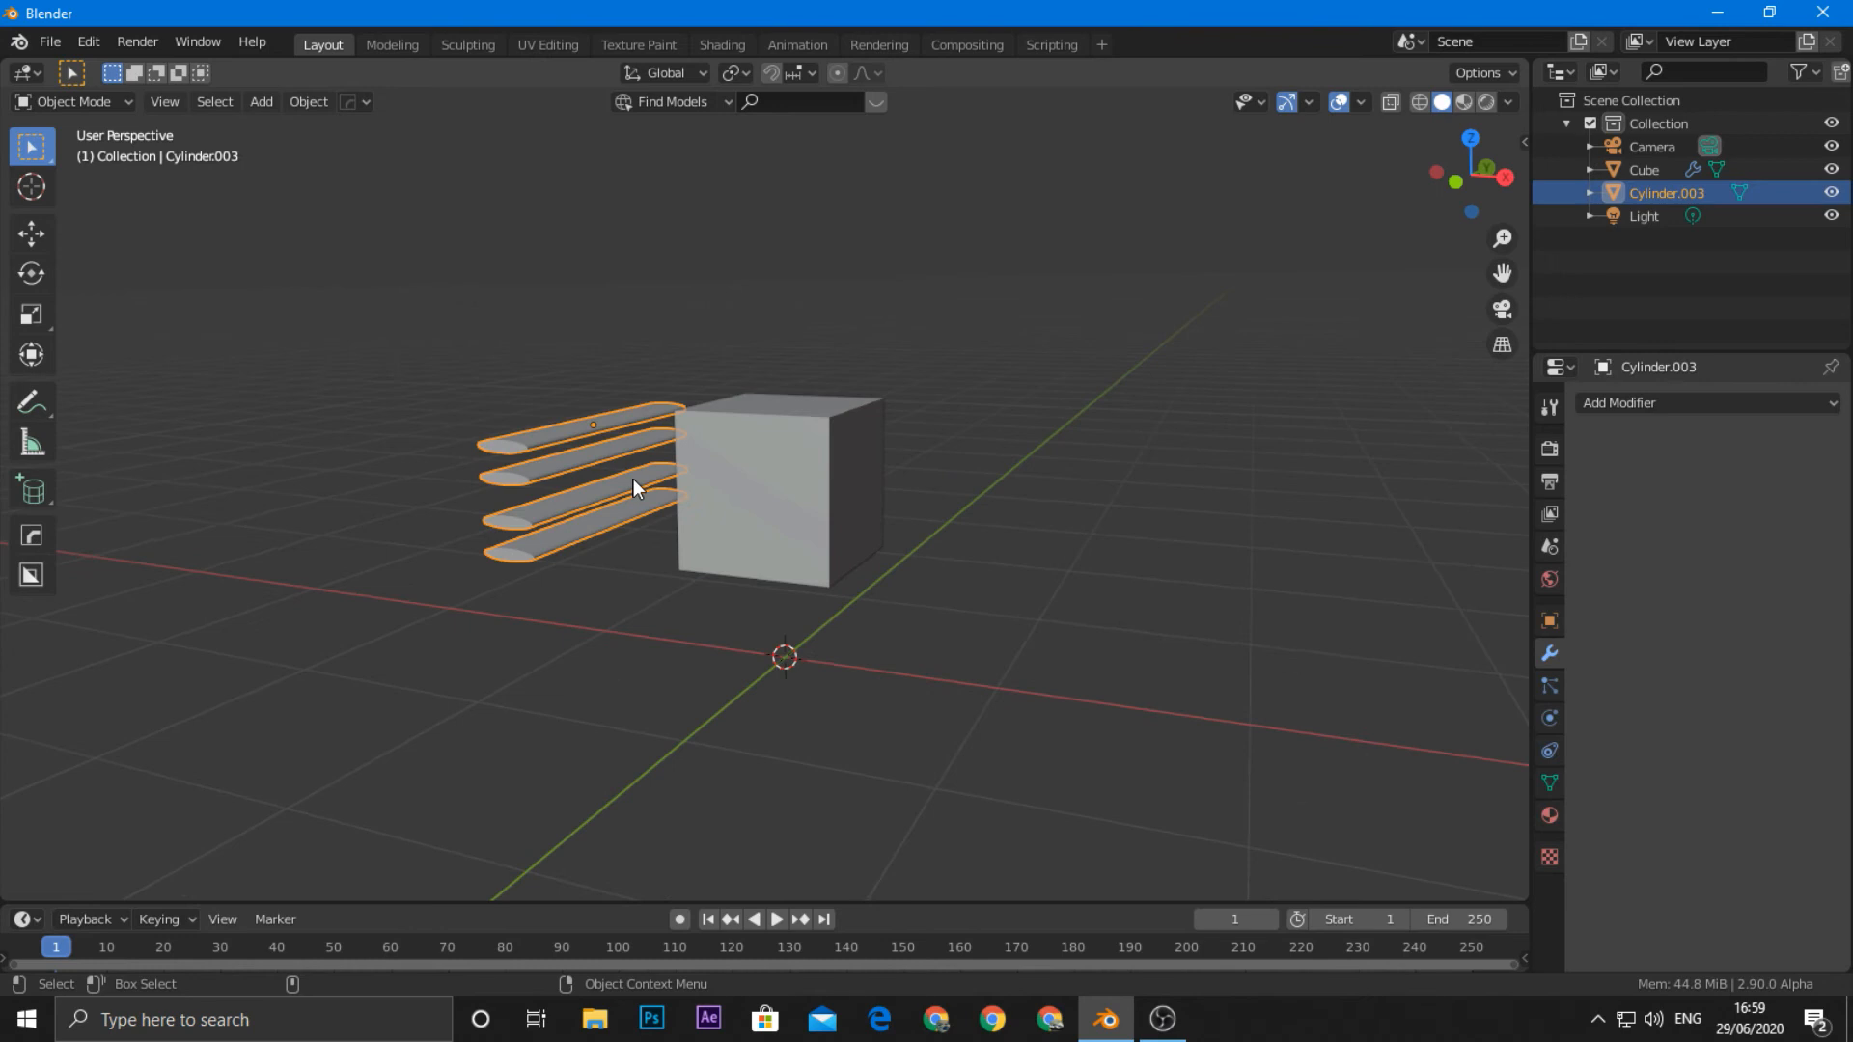
click(819, 496)
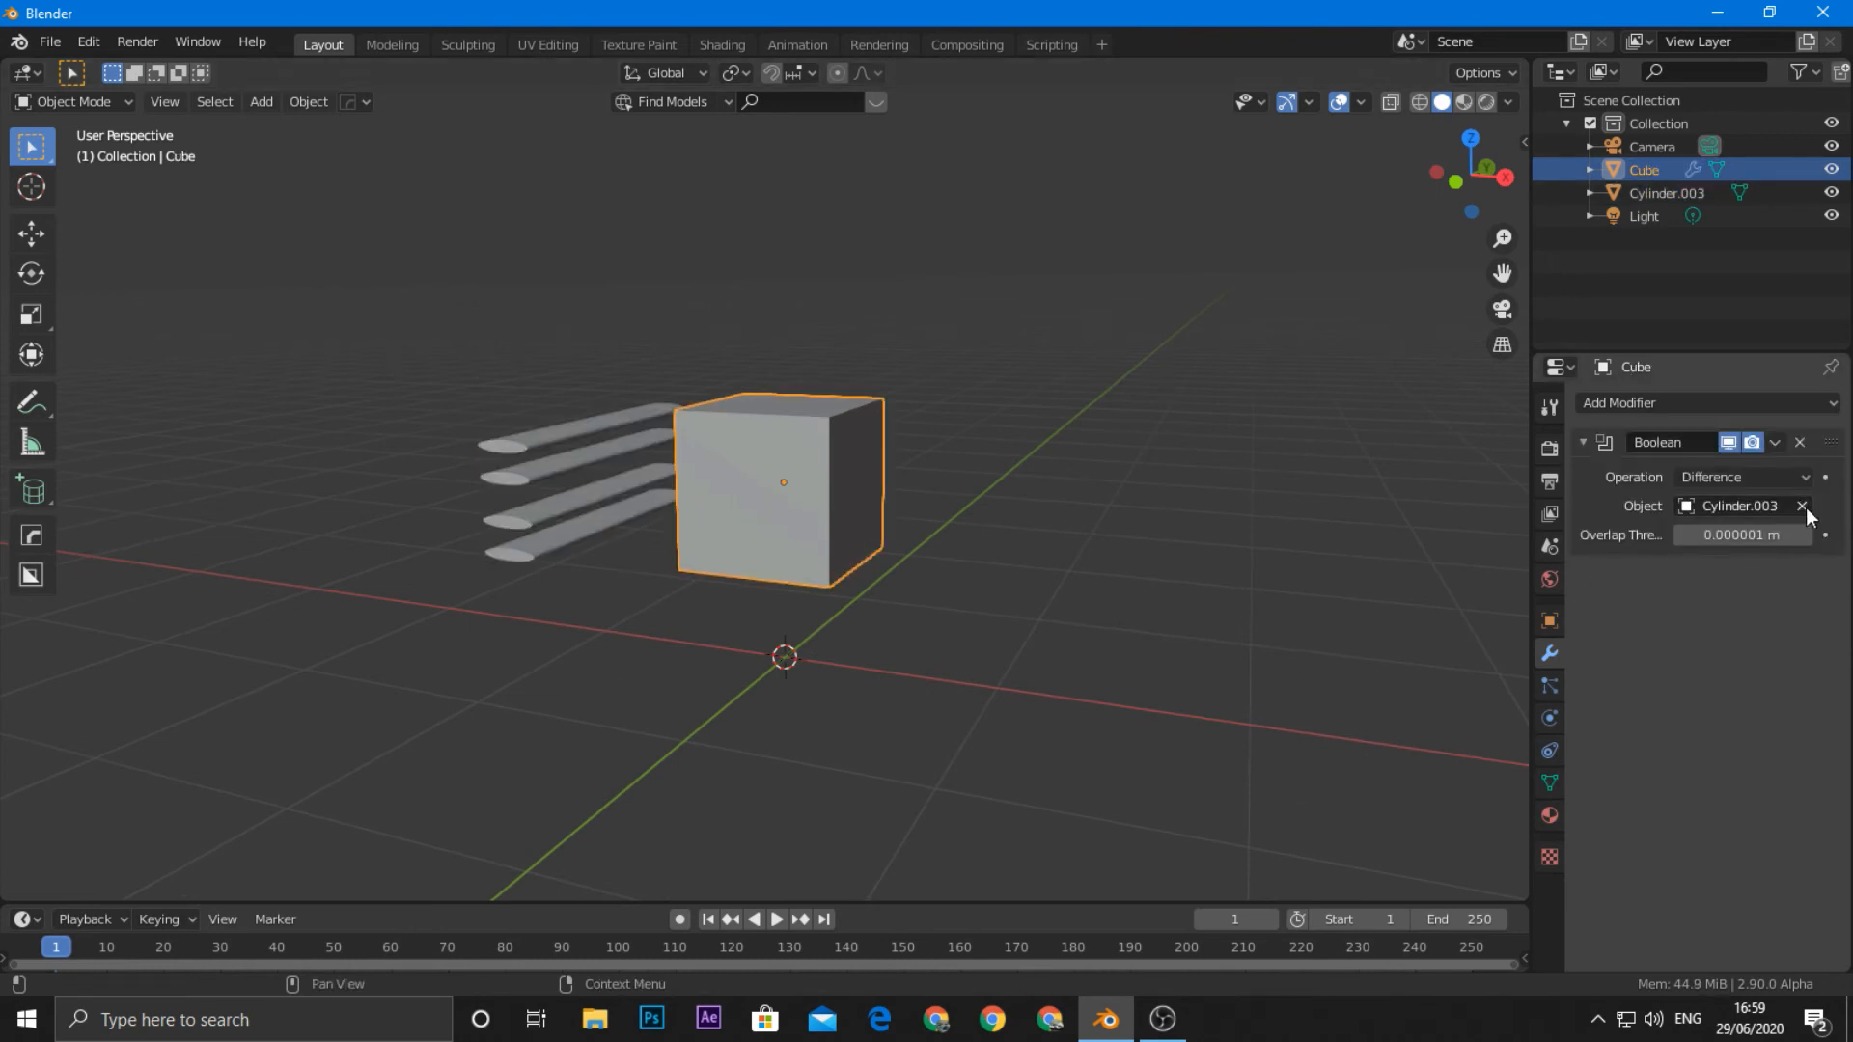
Step: Move the set of four flattened cylinders along X until it sits inside the cube
click(502, 471)
middle_drag(504, 496, 563, 508)
click(560, 496)
key(g)
key(x)
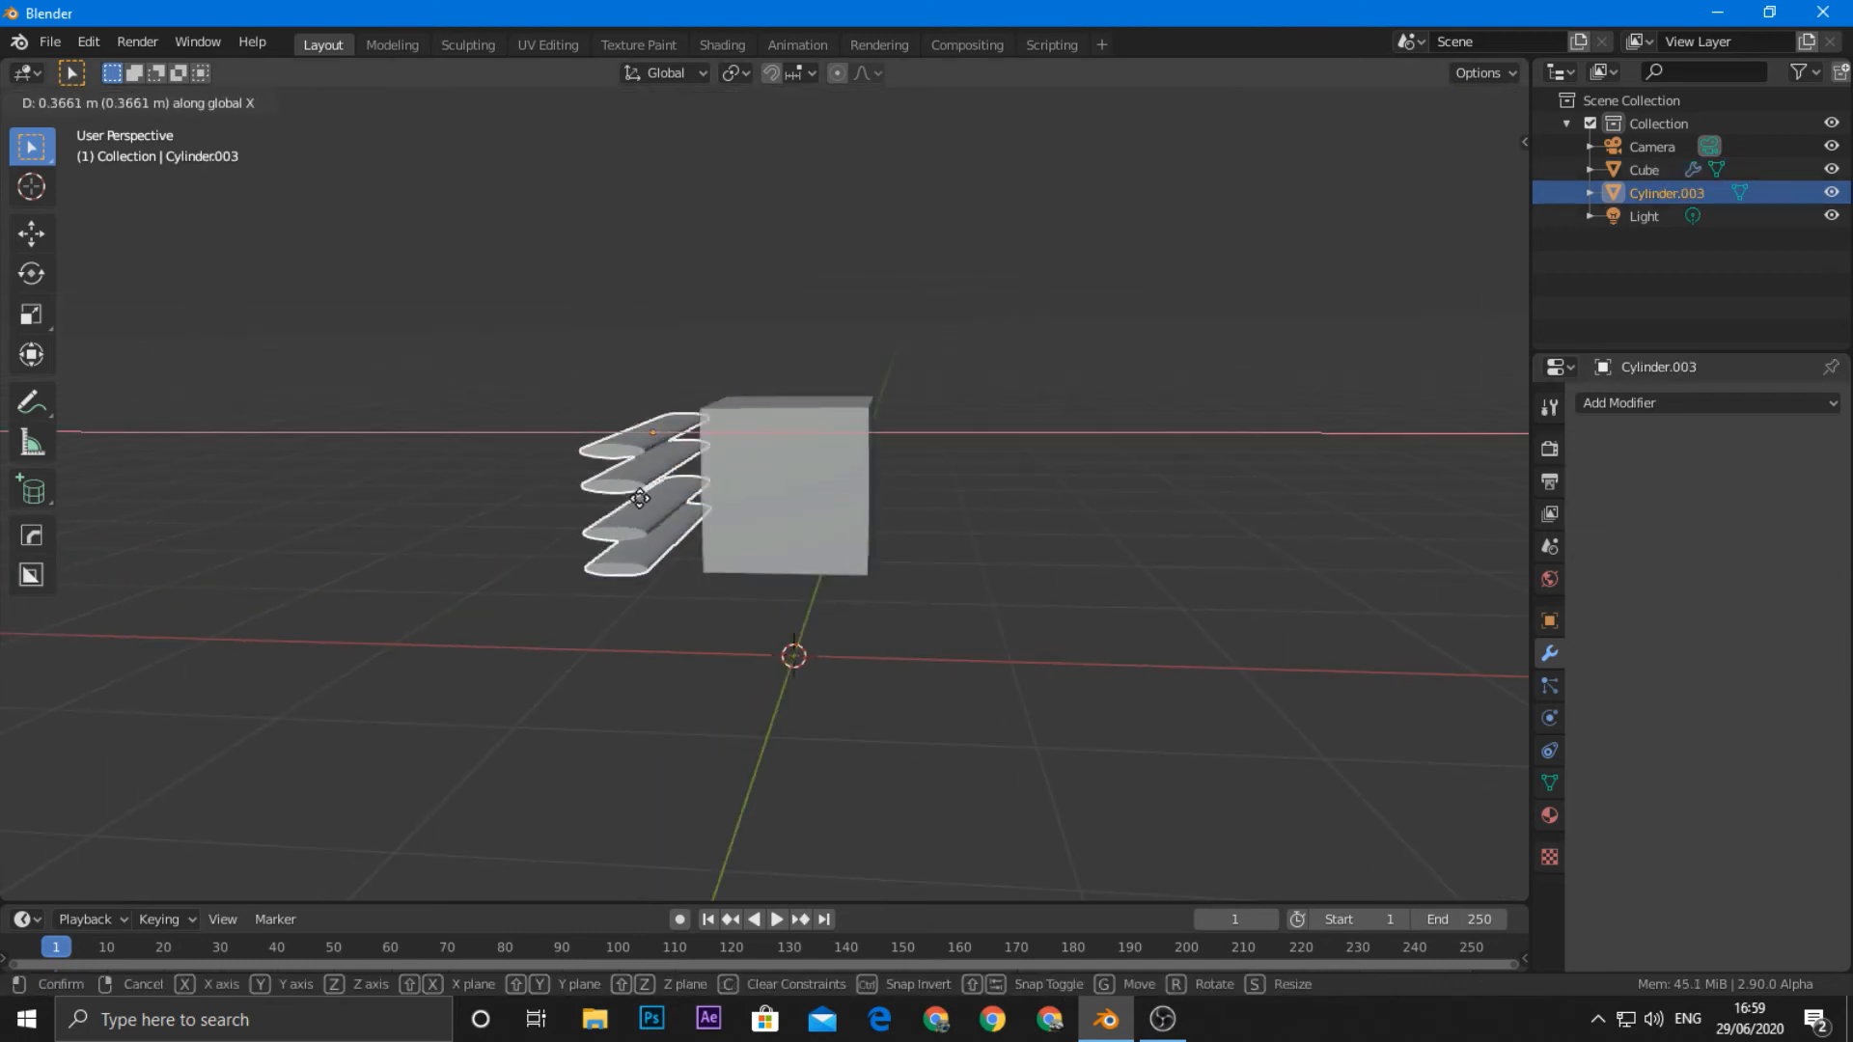
click(761, 500)
Step: Scale the four flattened cylinders uniformly inside the cube, and hide them to expose the slots
middle_drag(762, 501, 792, 507)
key(s)
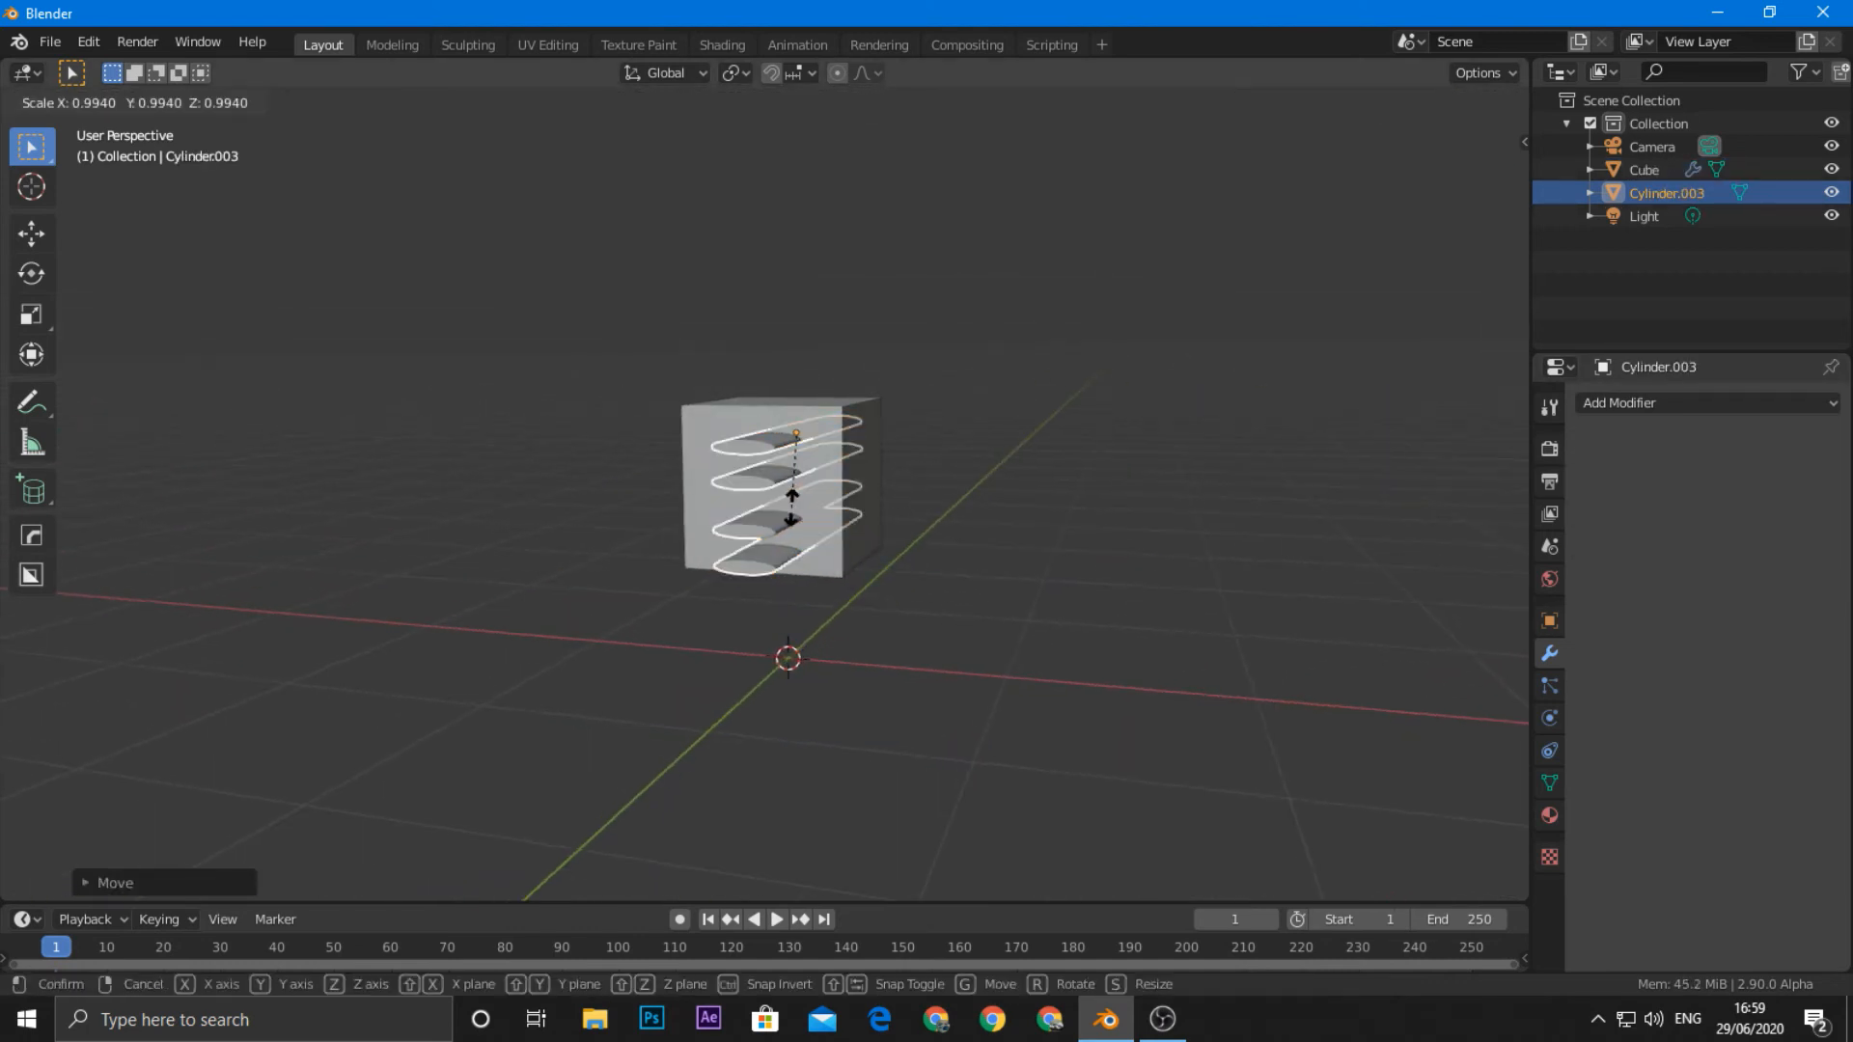
click(804, 509)
scroll(846, 525, up, 4)
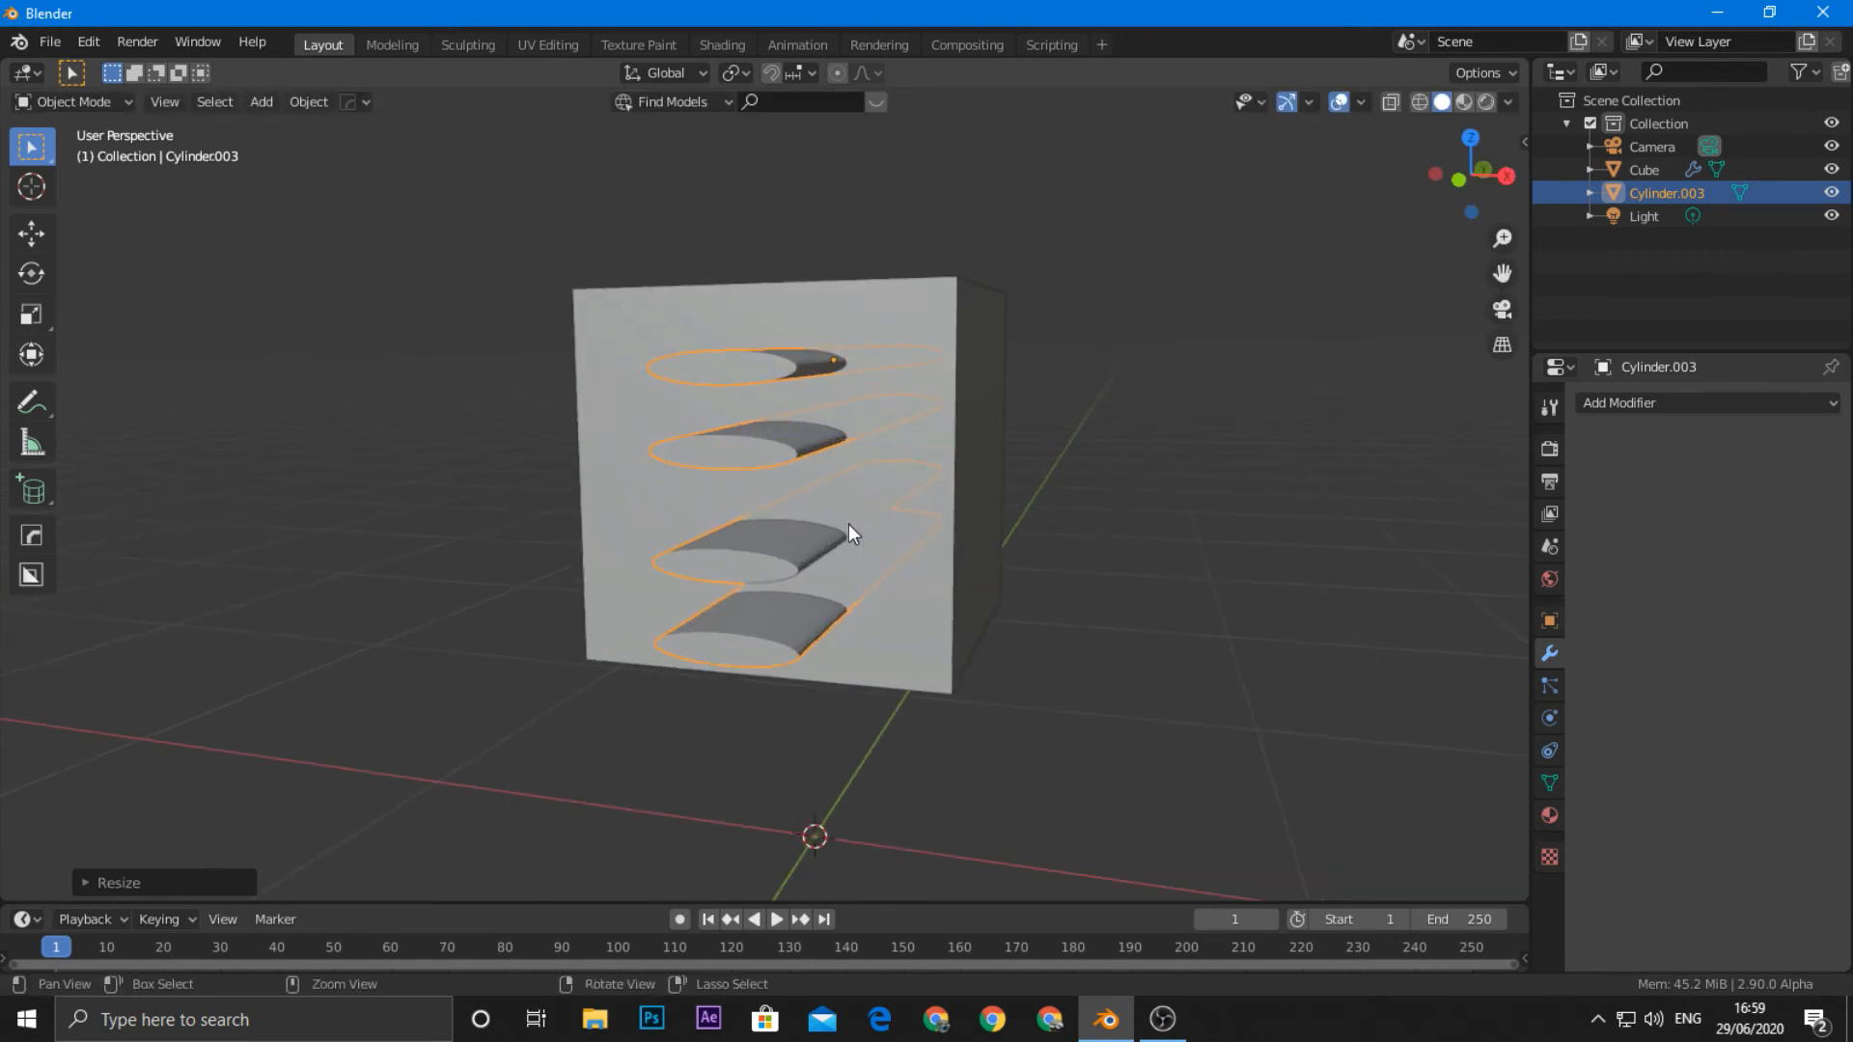
key(h)
middle_drag(786, 490, 849, 496)
Step: Move the cube slightly downward relative to its hidden cutters and scale it uniformly to about 0.8
click(768, 490)
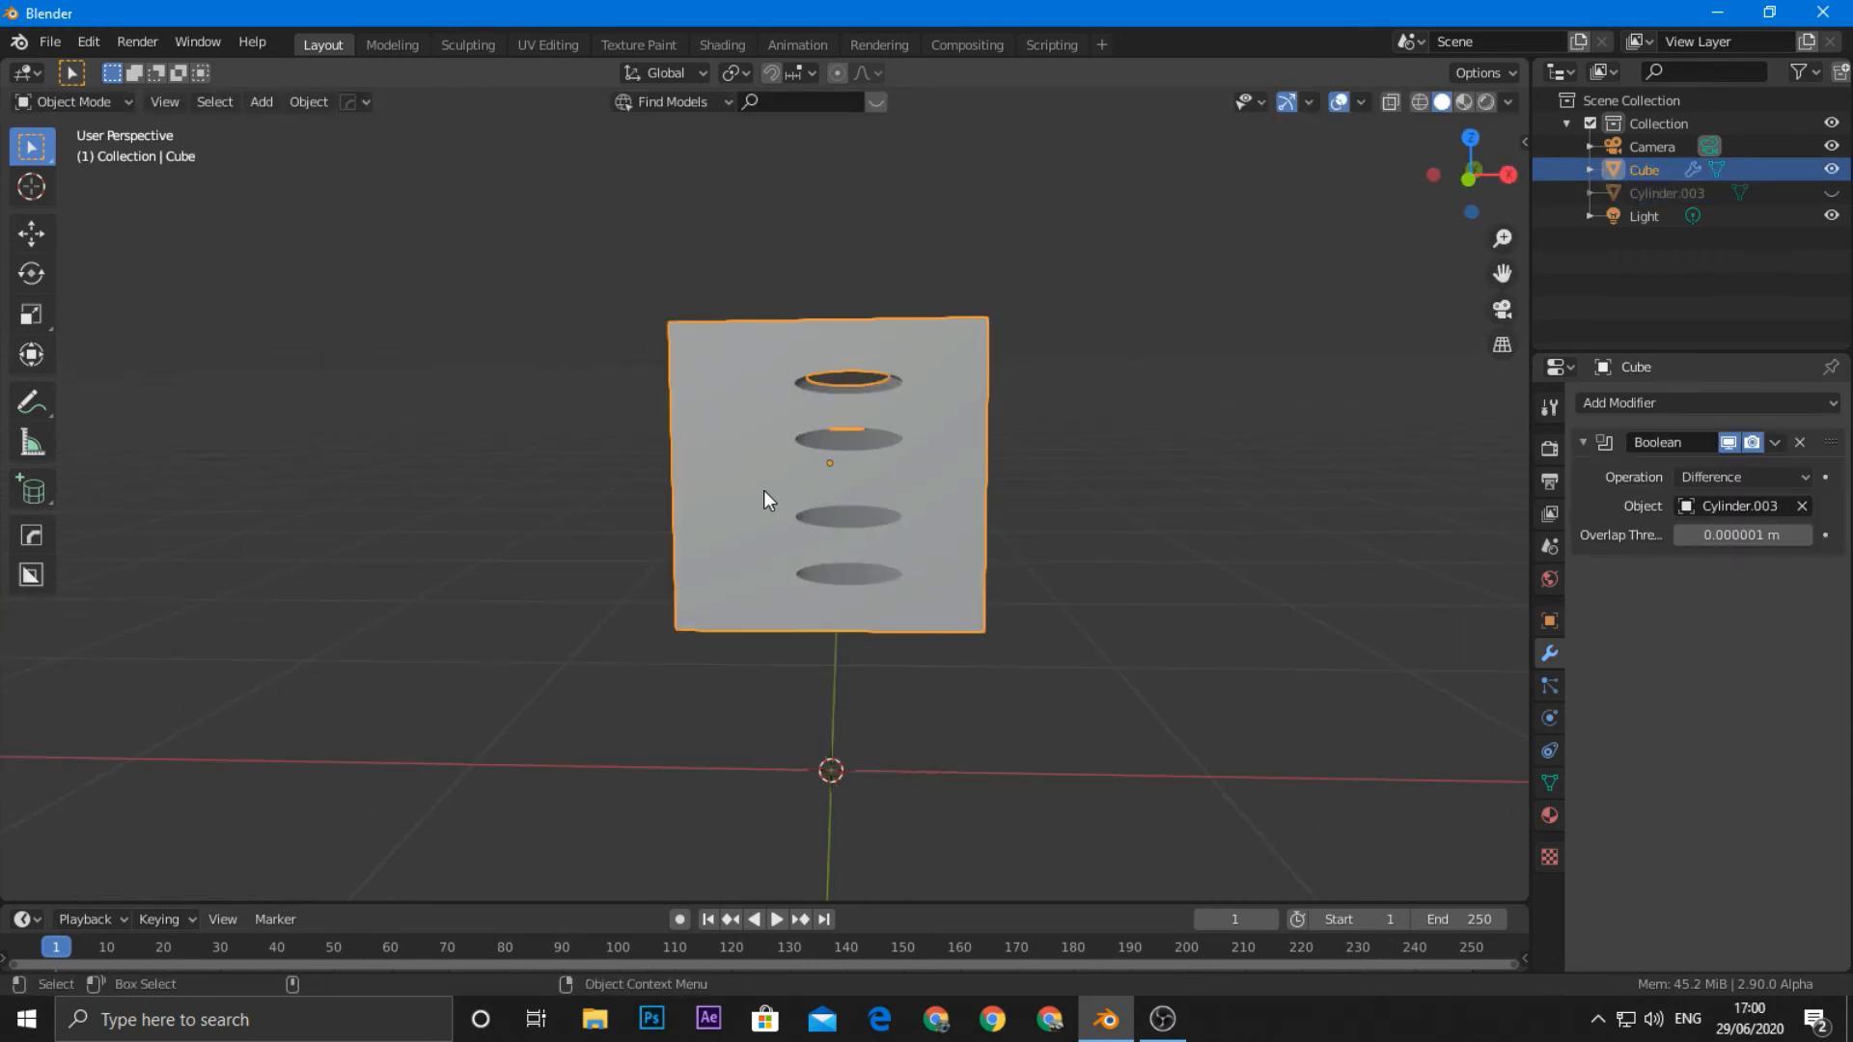
key(g)
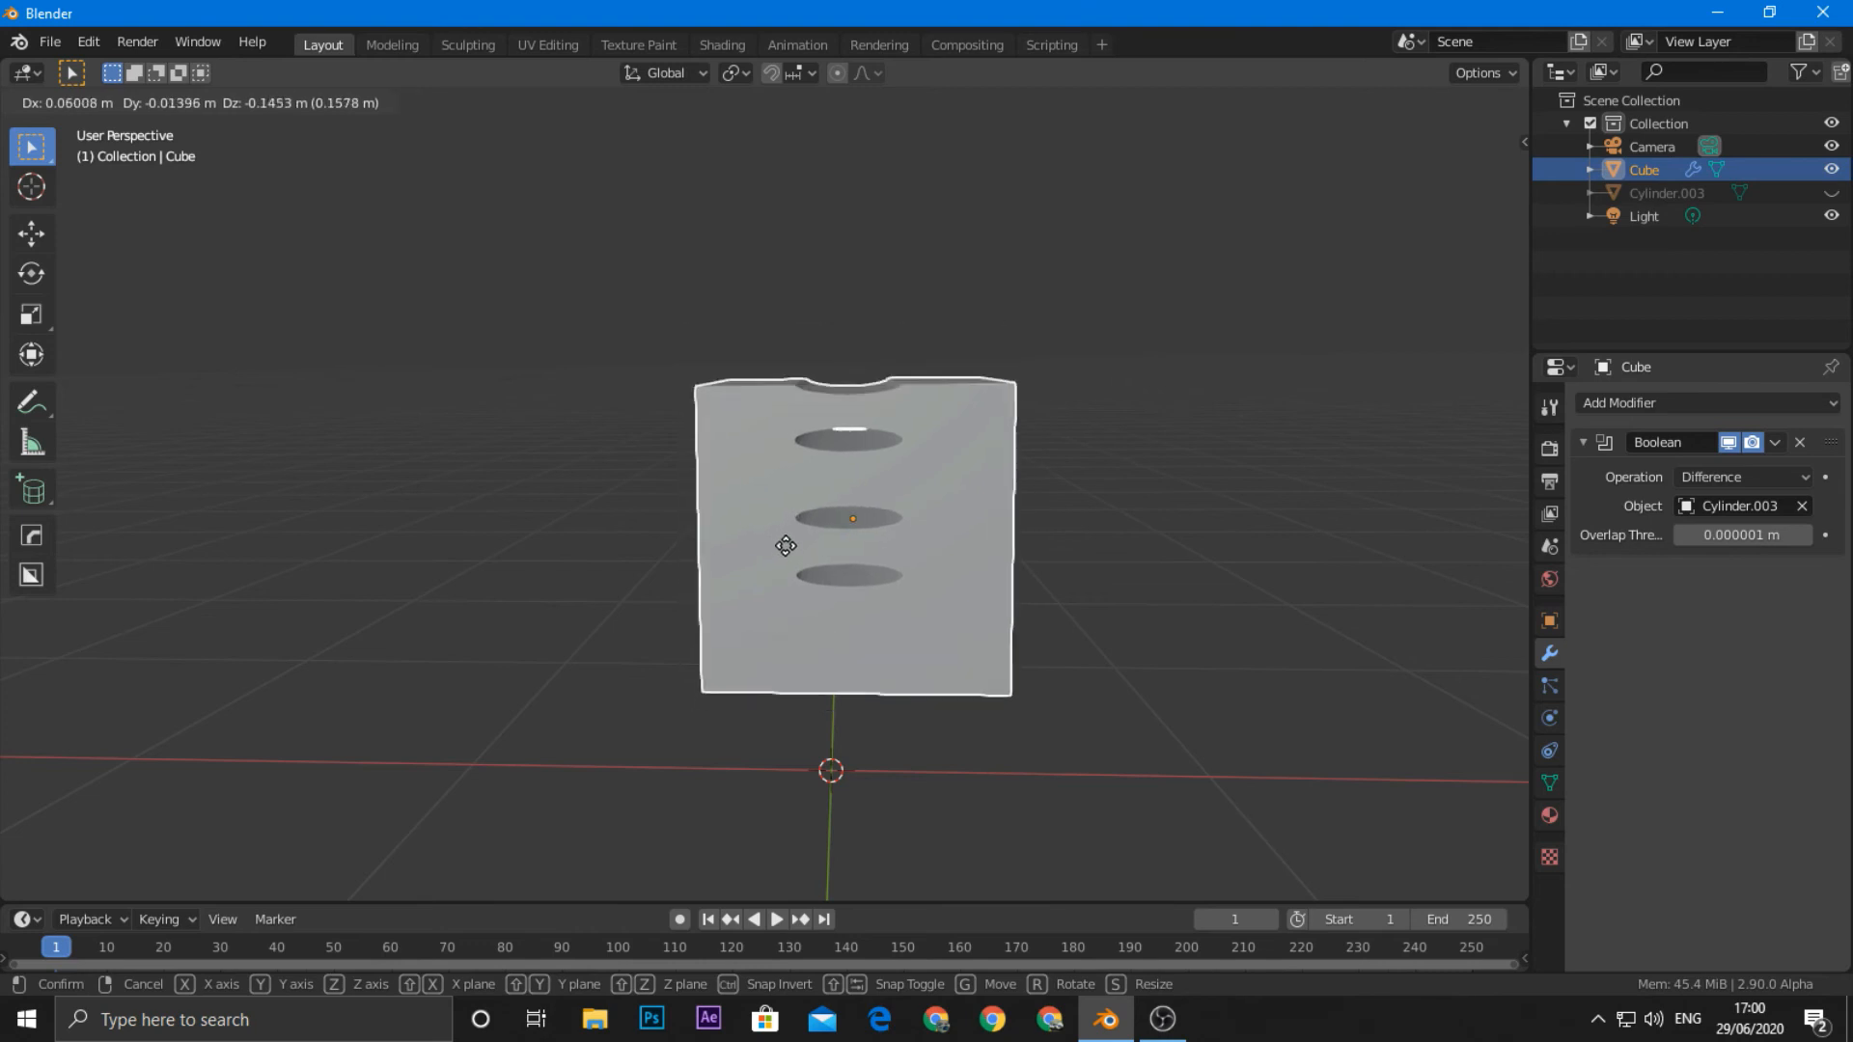
click(778, 530)
key(s)
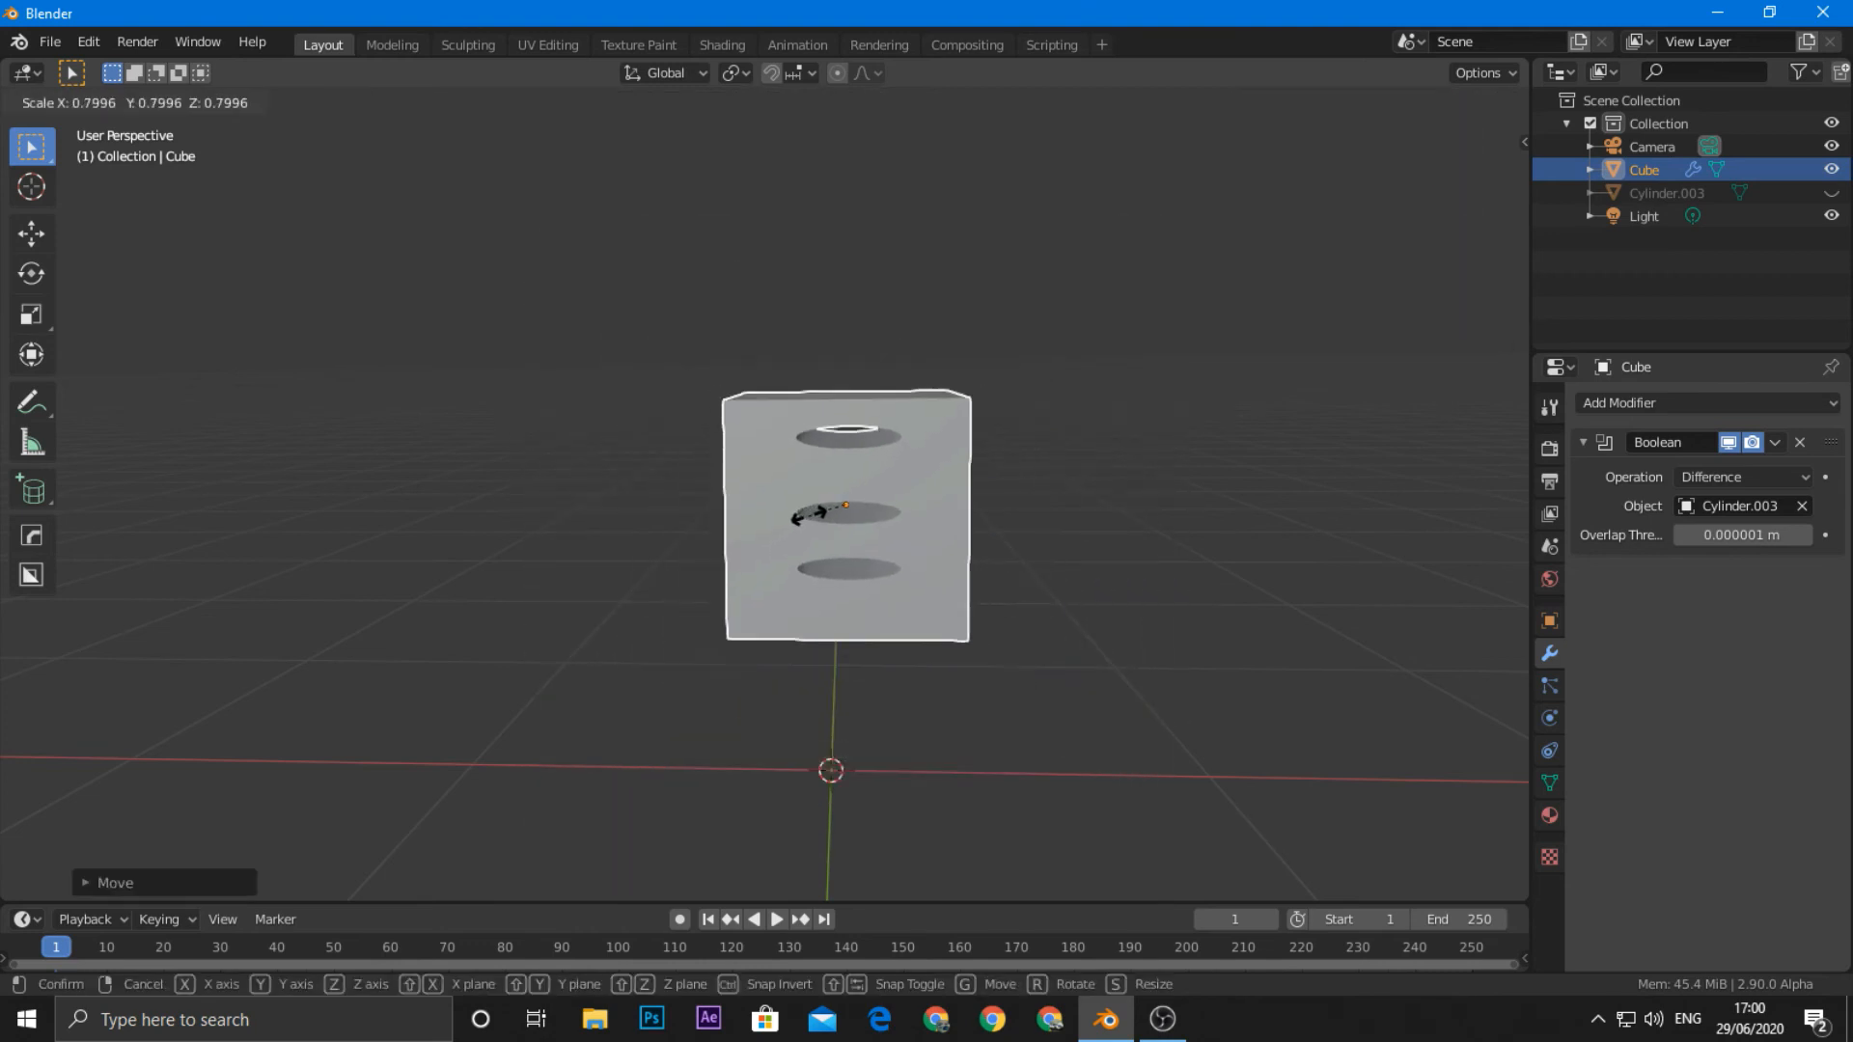
click(798, 509)
middle_drag(798, 510, 657, 592)
Step: Examine the wooden box example with its large cylinder cutter and the set of three rounded bars from several angles
click(880, 558)
middle_drag(880, 558, 836, 638)
scroll(848, 609, up, 3)
scroll(836, 638, down, 3)
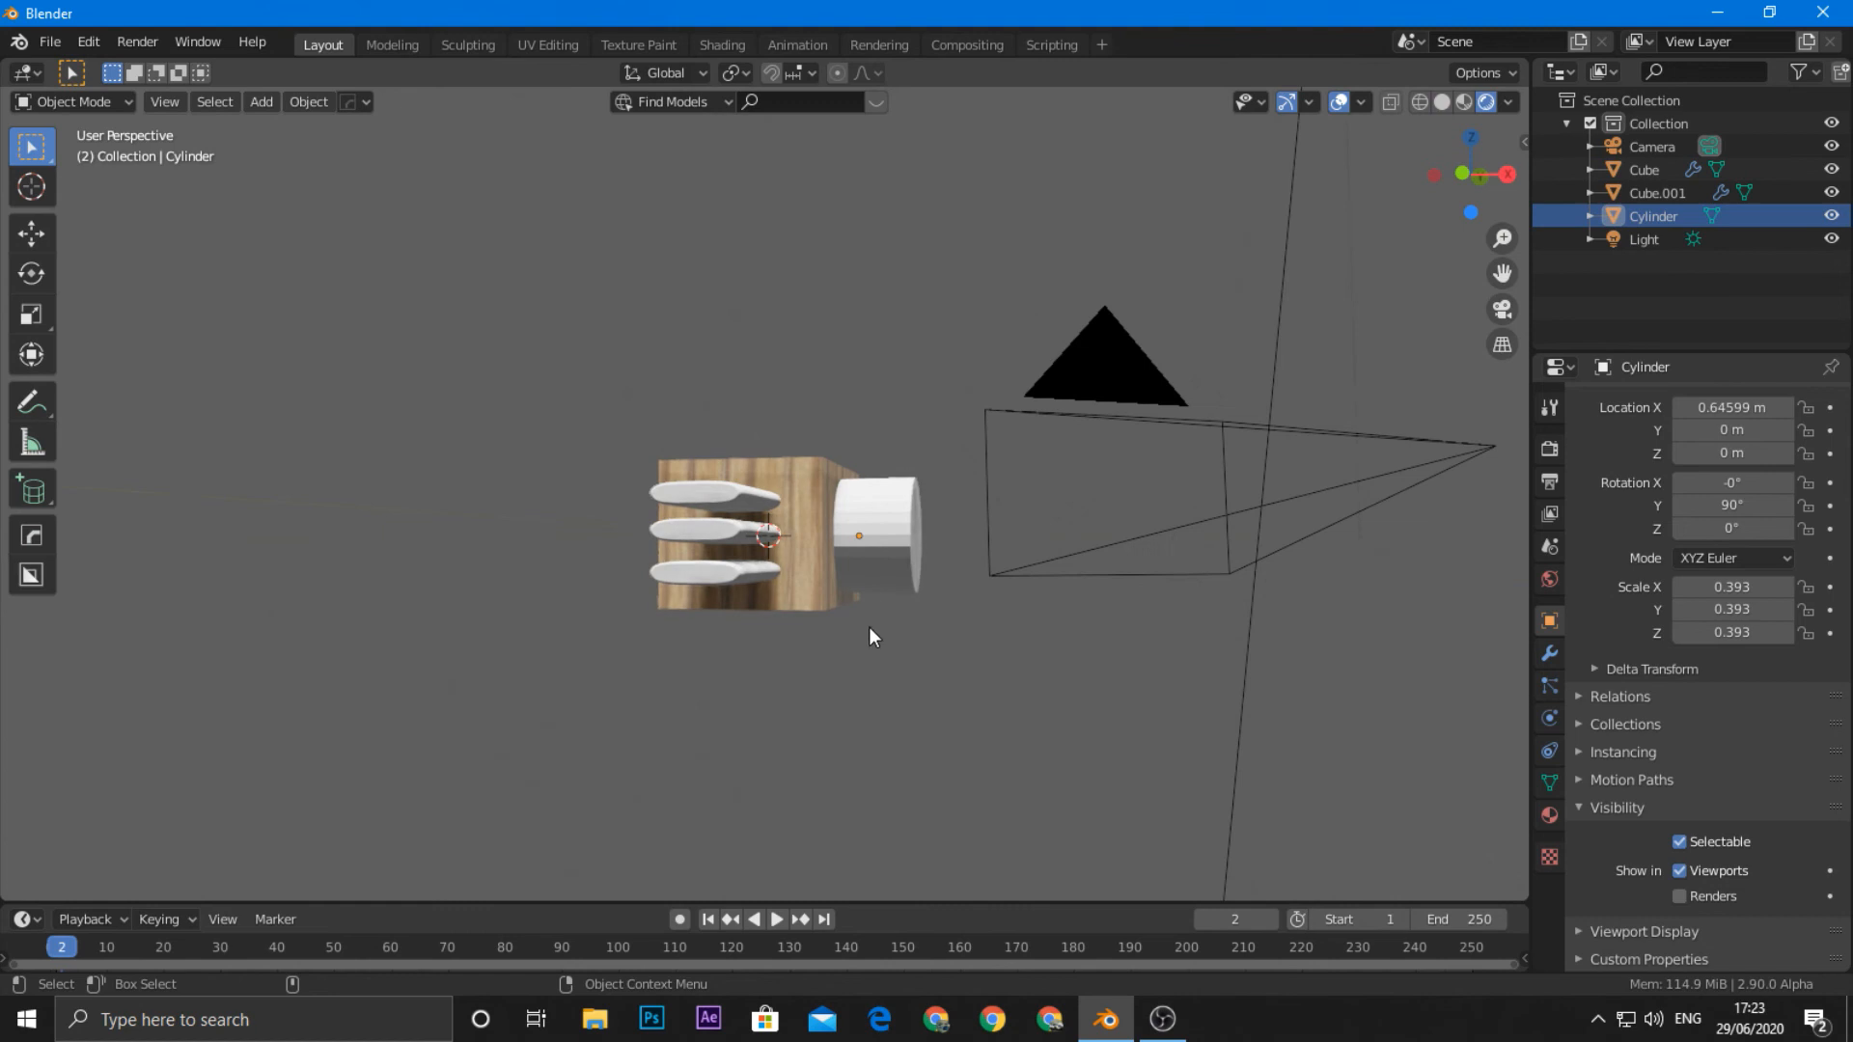
middle_drag(936, 634, 768, 685)
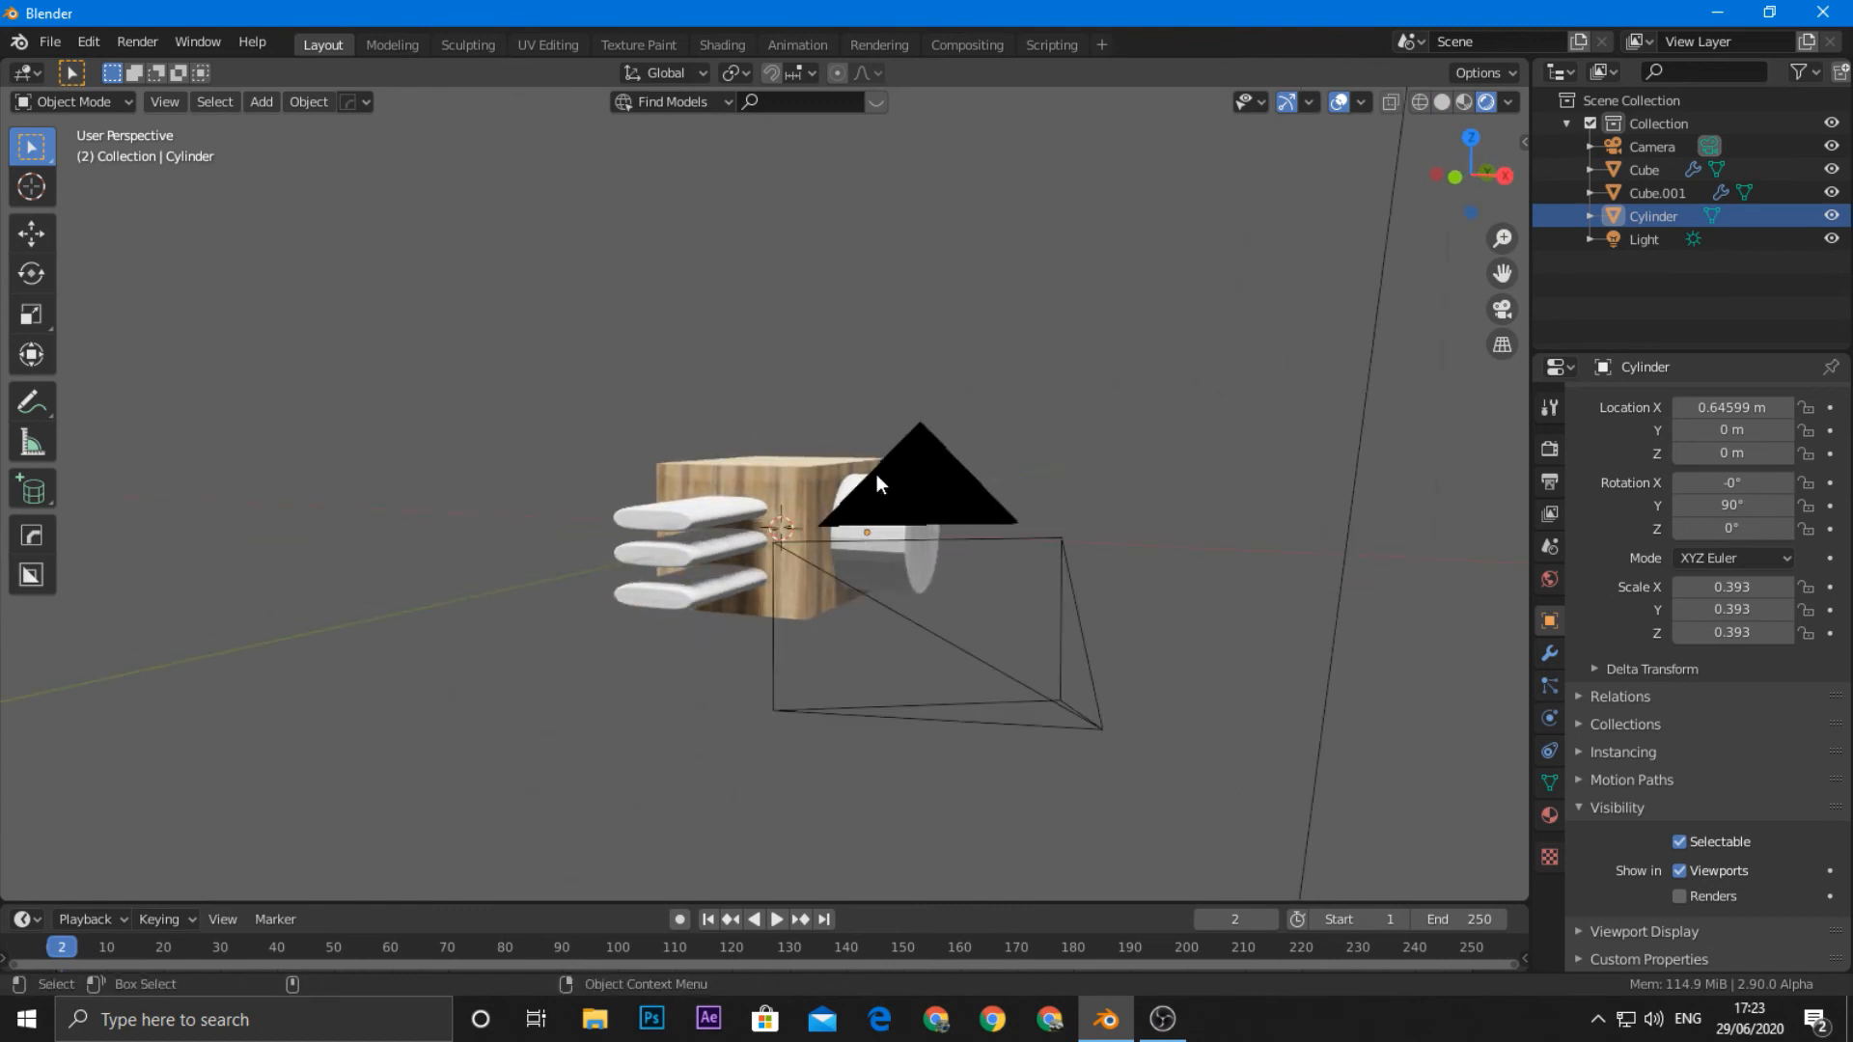
click(905, 531)
scroll(906, 542, up, 5)
middle_drag(907, 542, 964, 587)
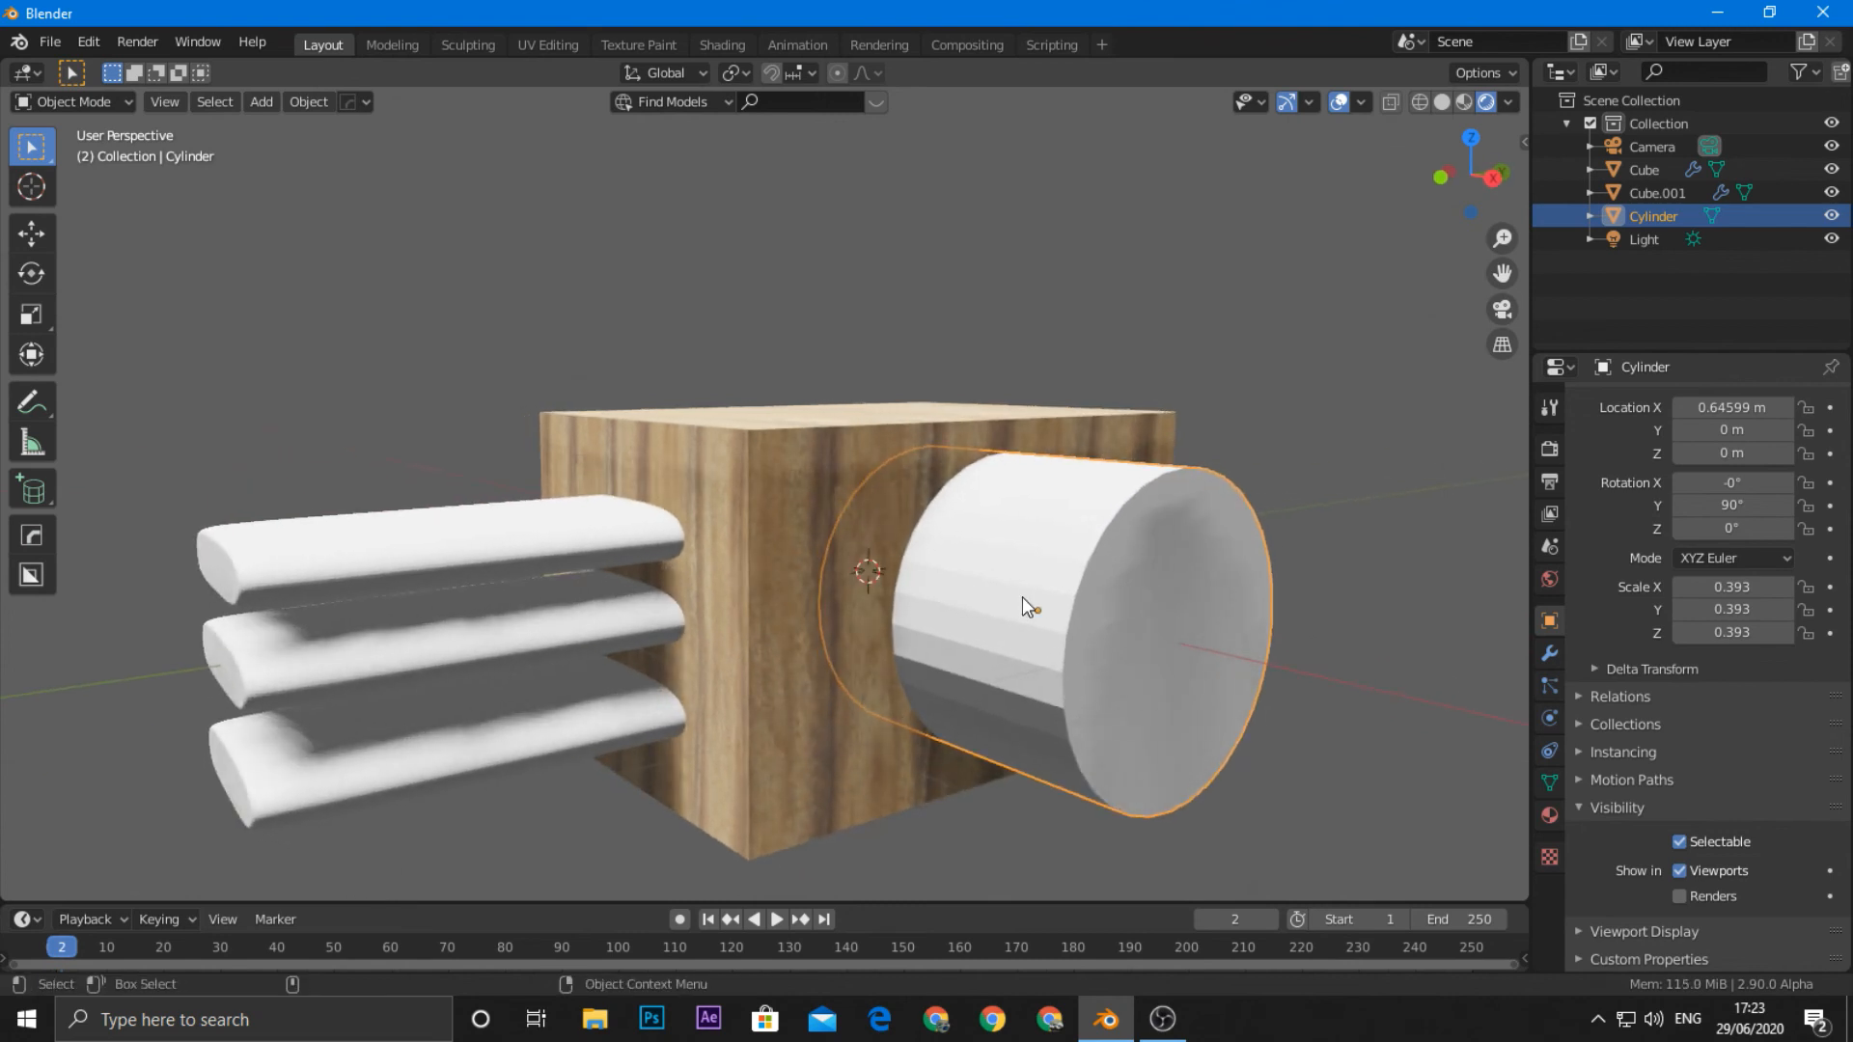
click(453, 566)
middle_drag(466, 623, 662, 548)
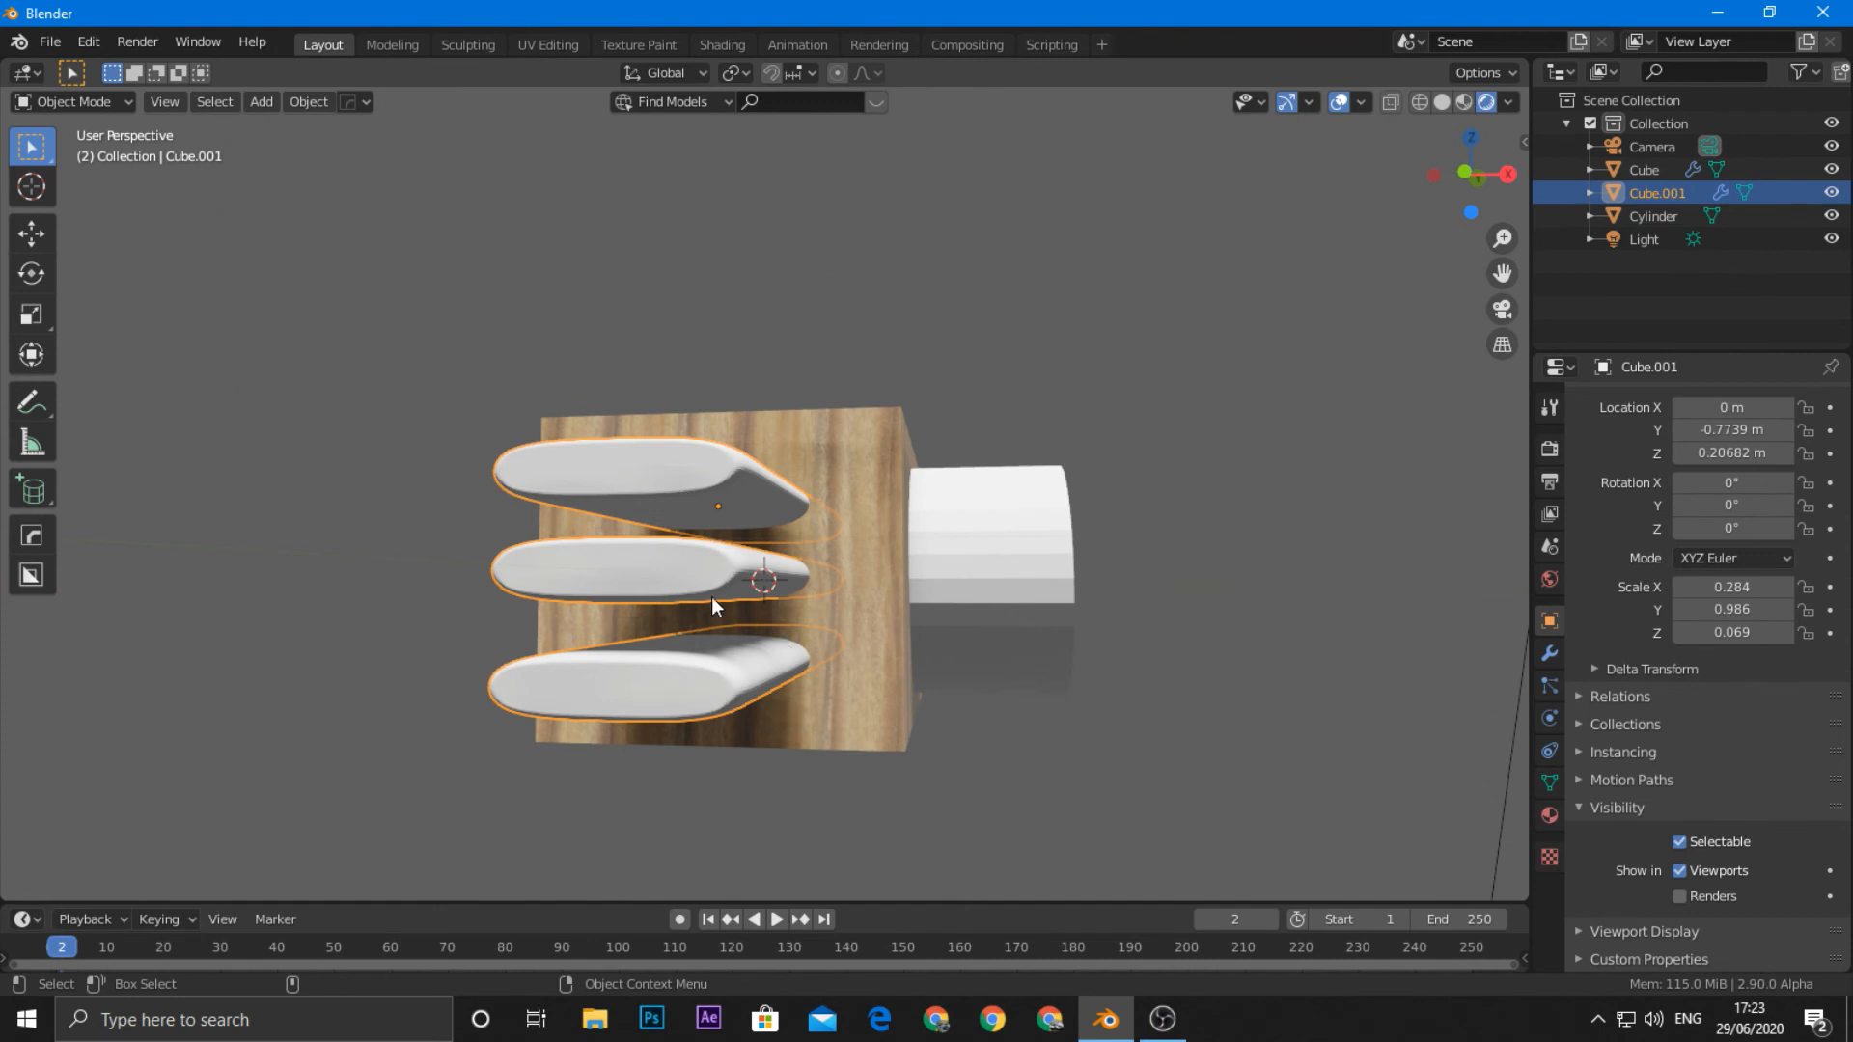
mouse_move(670, 616)
middle_down()
mouse_move(826, 621)
mouse_move(681, 633)
middle_up()
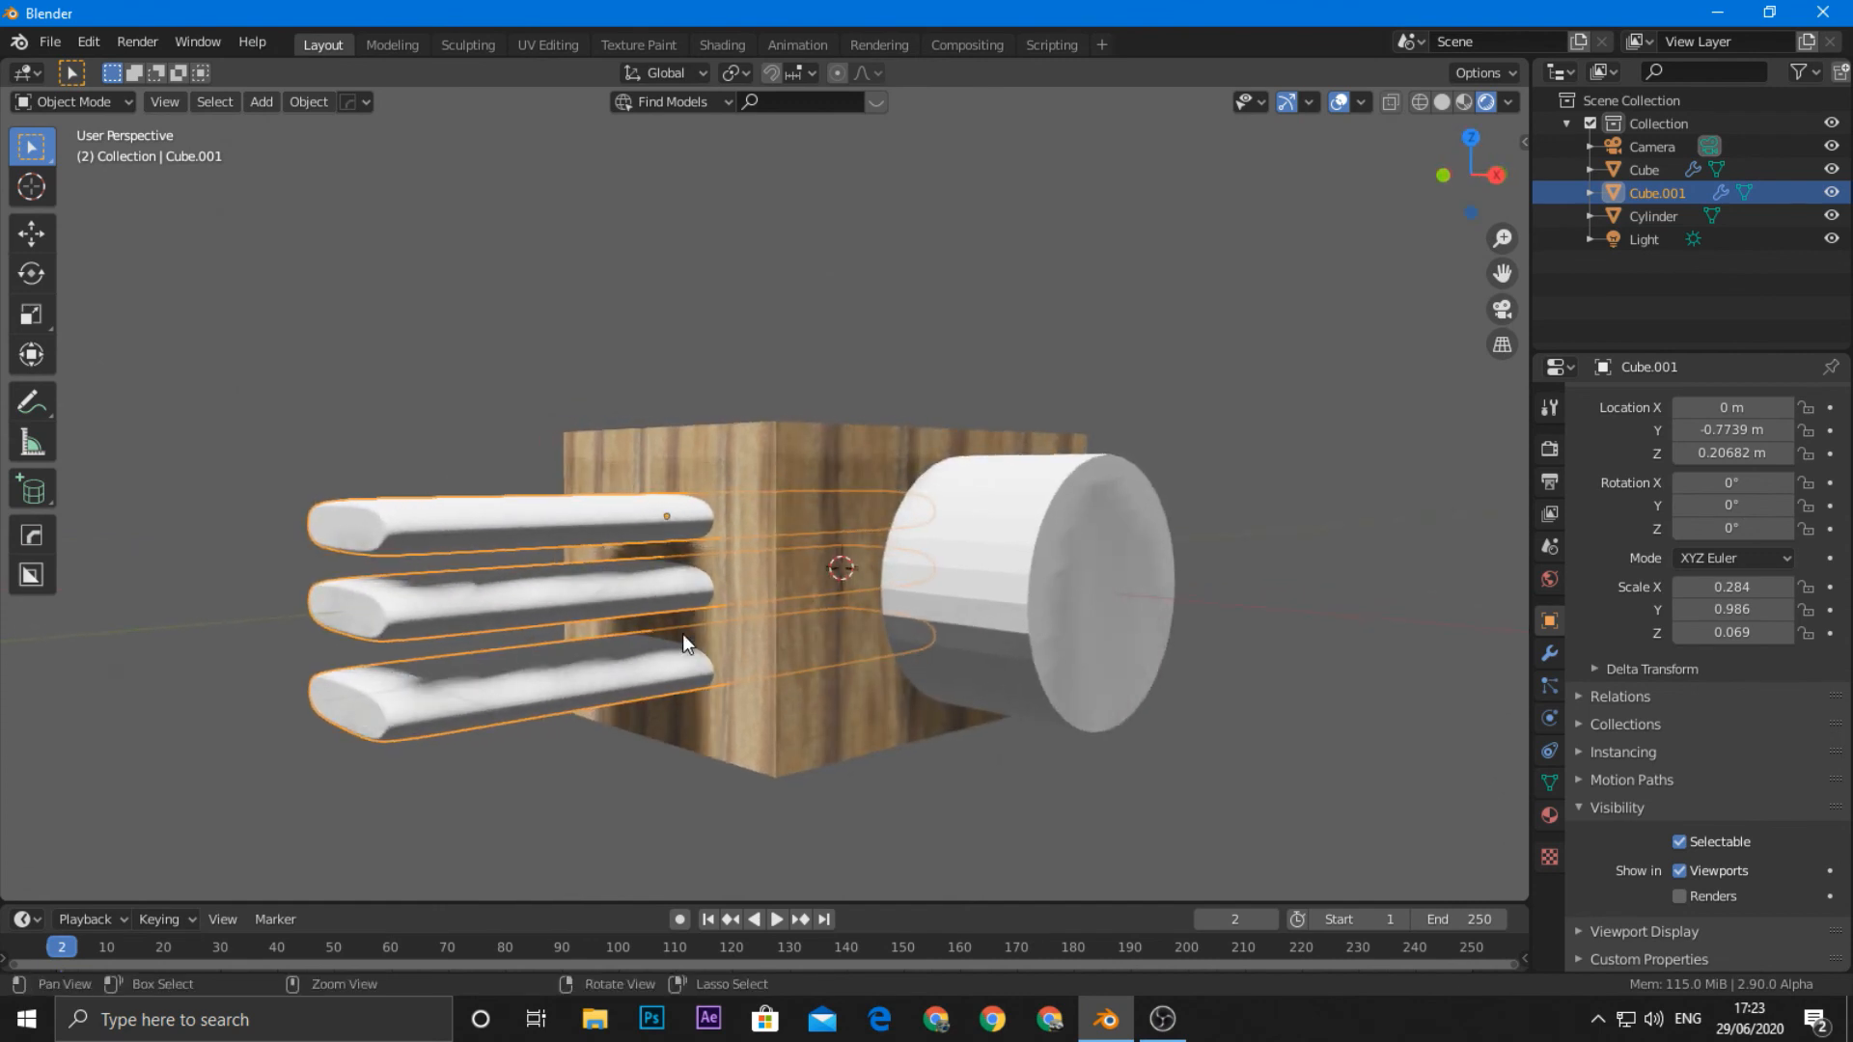
Step: Inspect the wooden box's two Boolean Difference modifiers and their cutter objects, Cube.001 and Cylinder
click(869, 641)
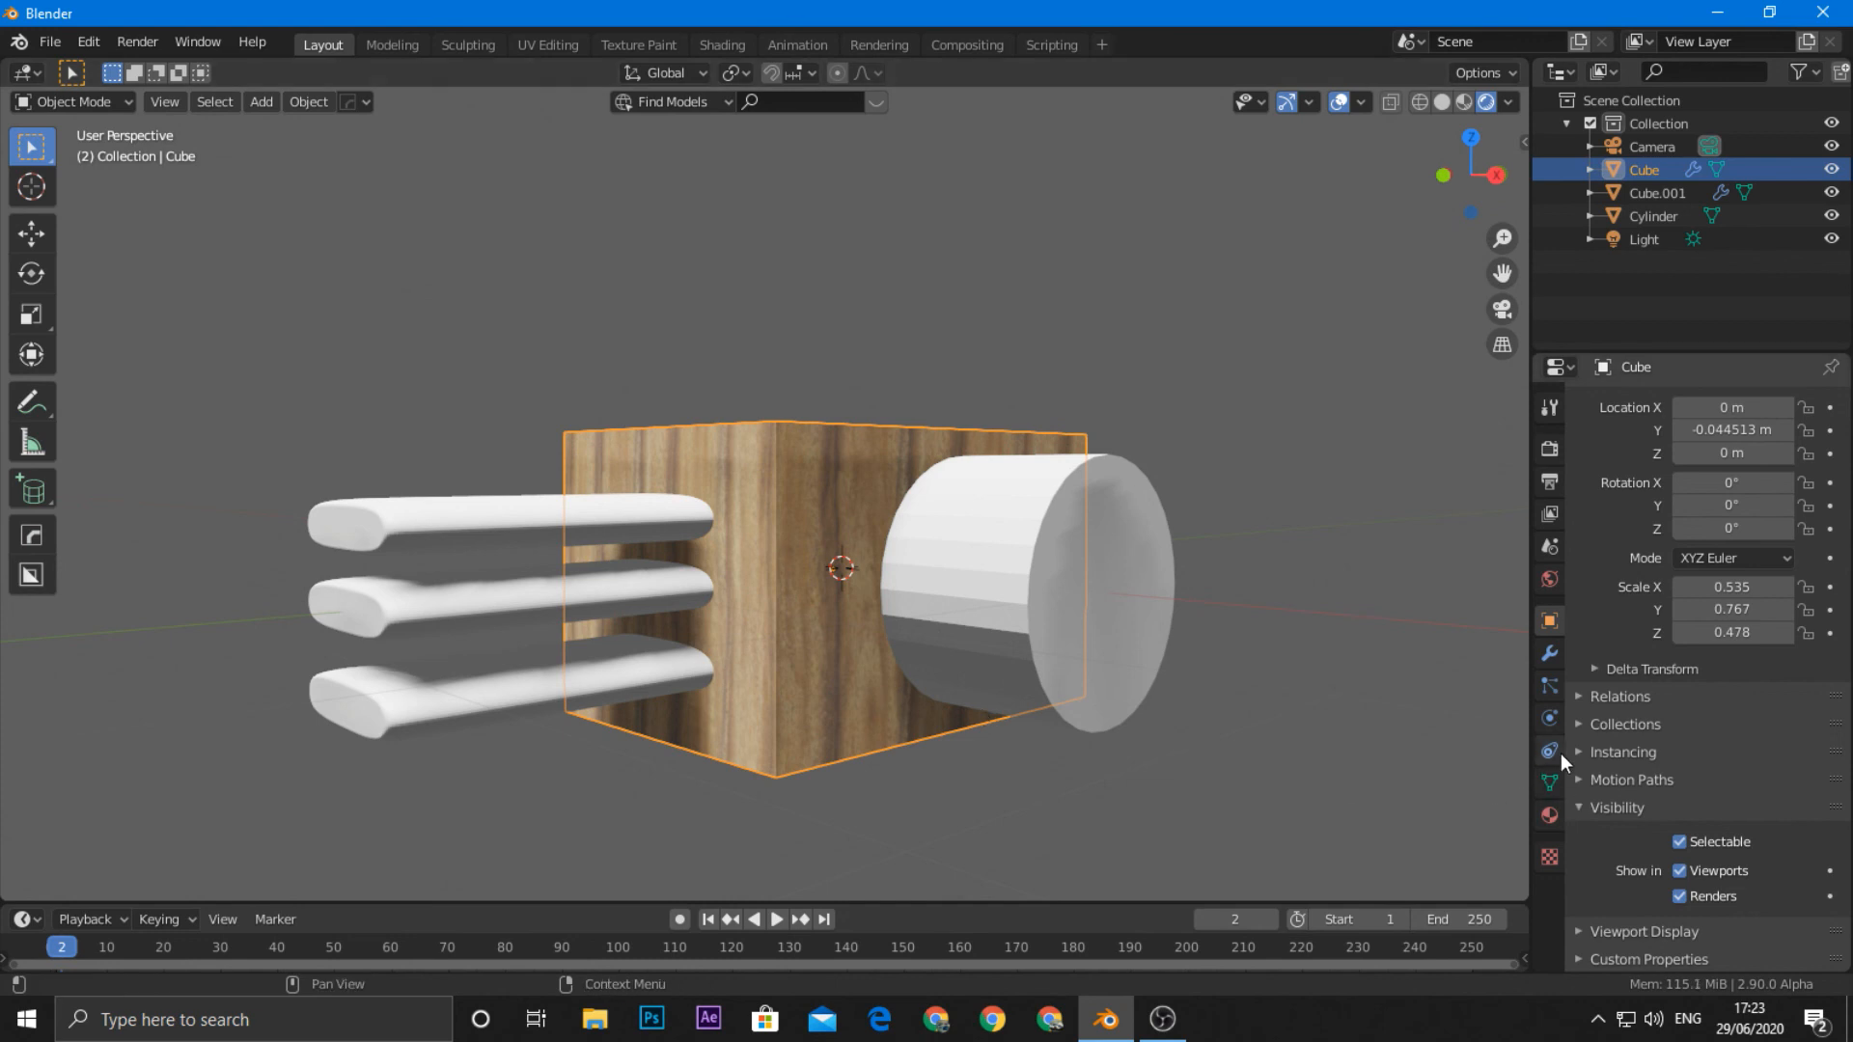
click(1550, 653)
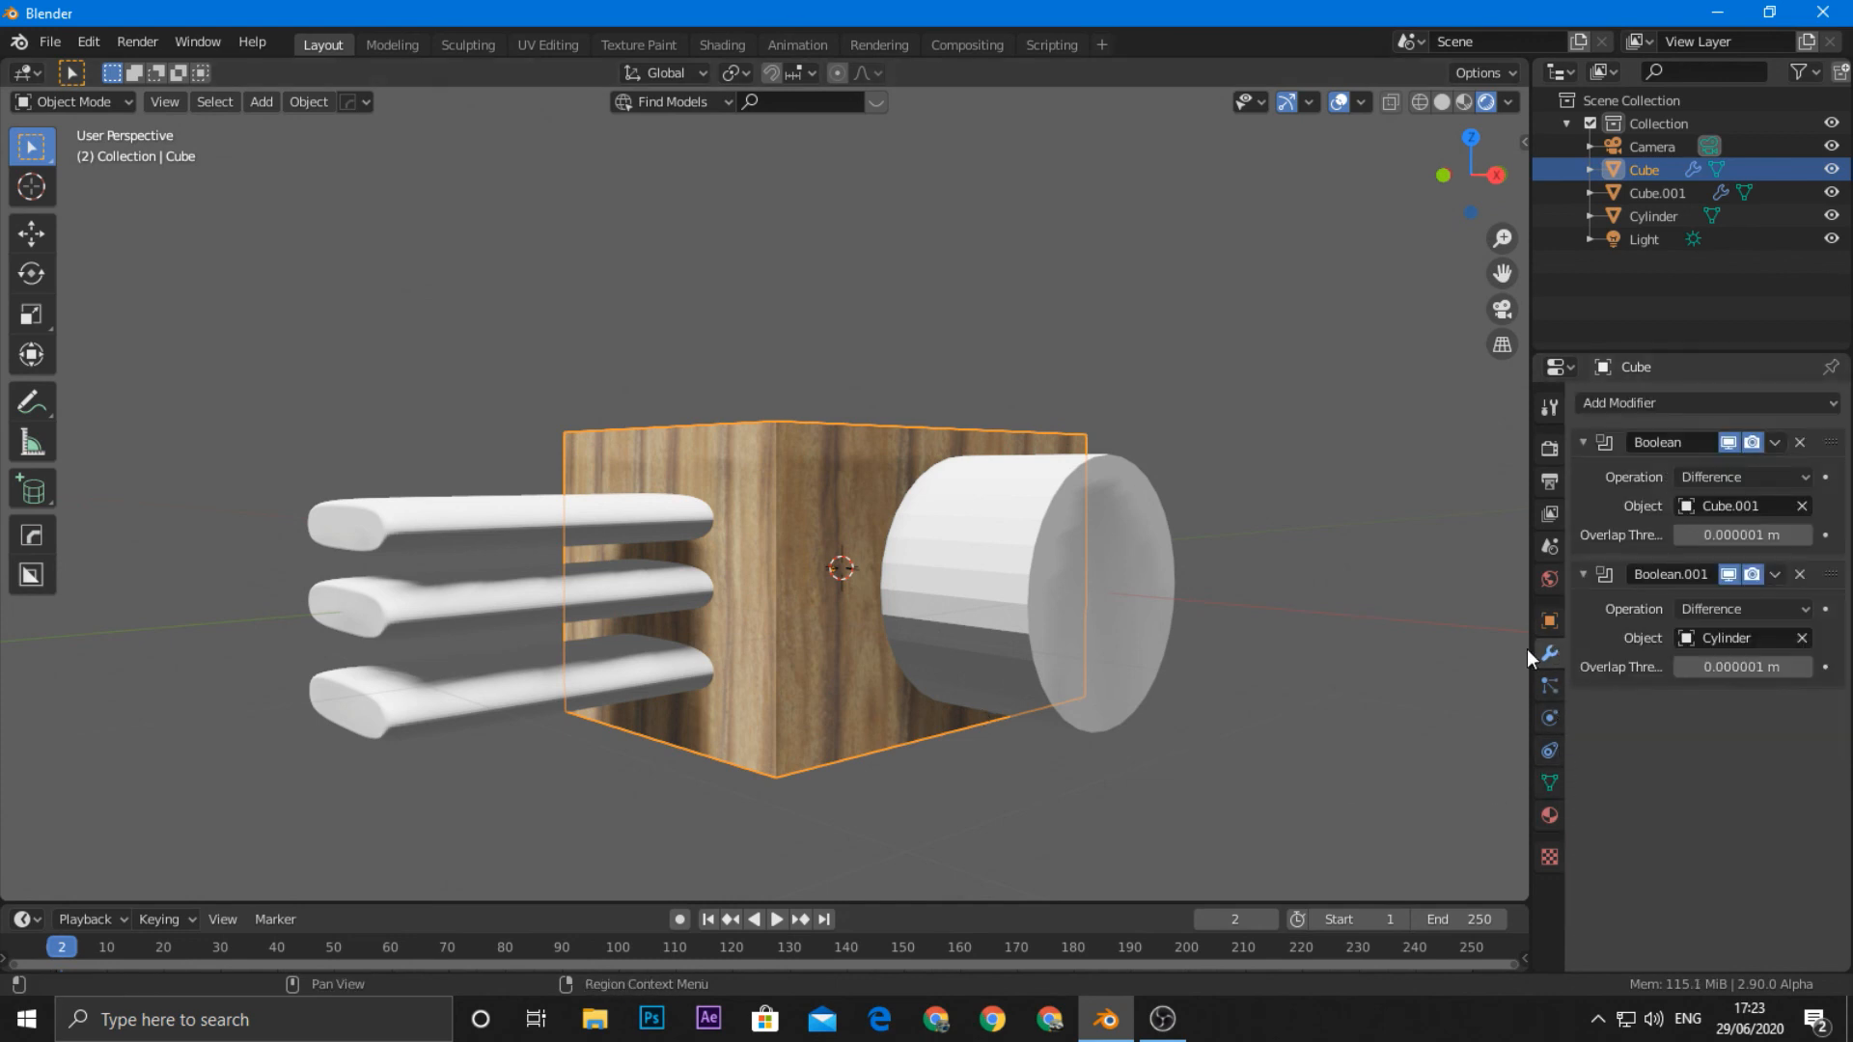
click(1739, 504)
click(1641, 550)
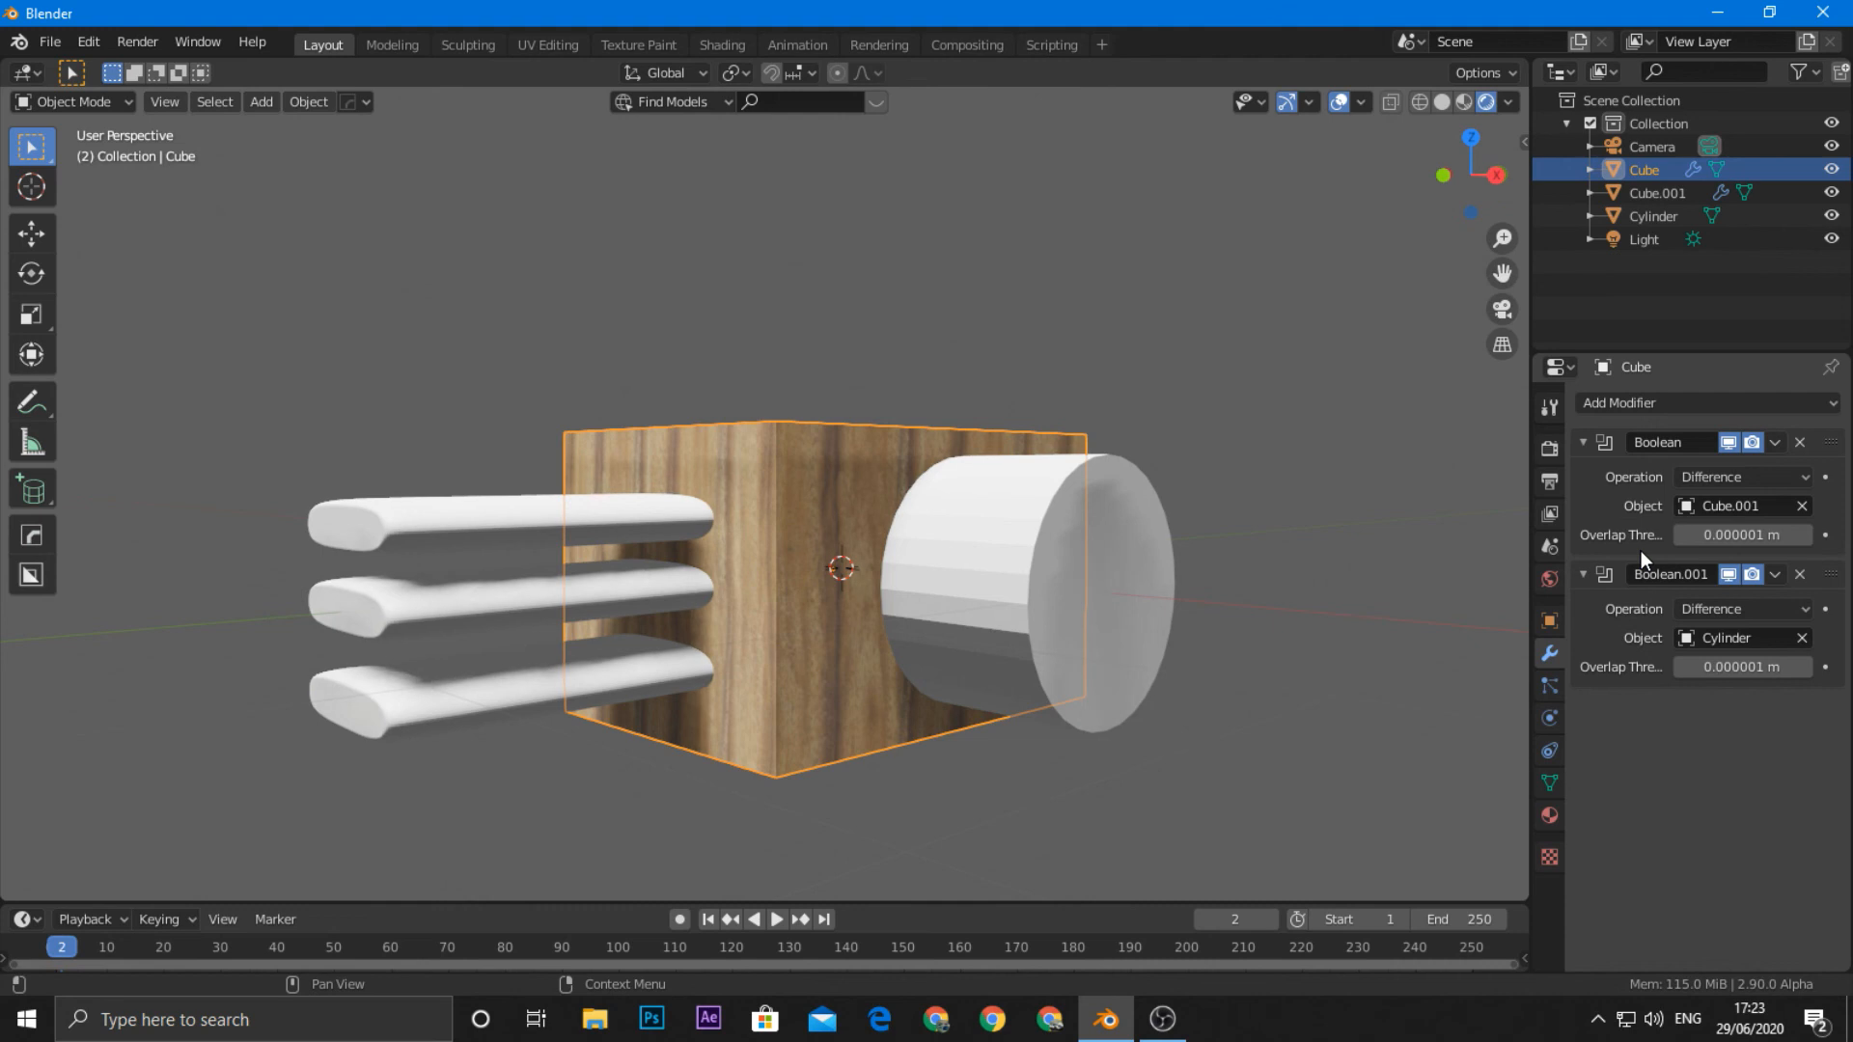
click(1730, 638)
click(1640, 695)
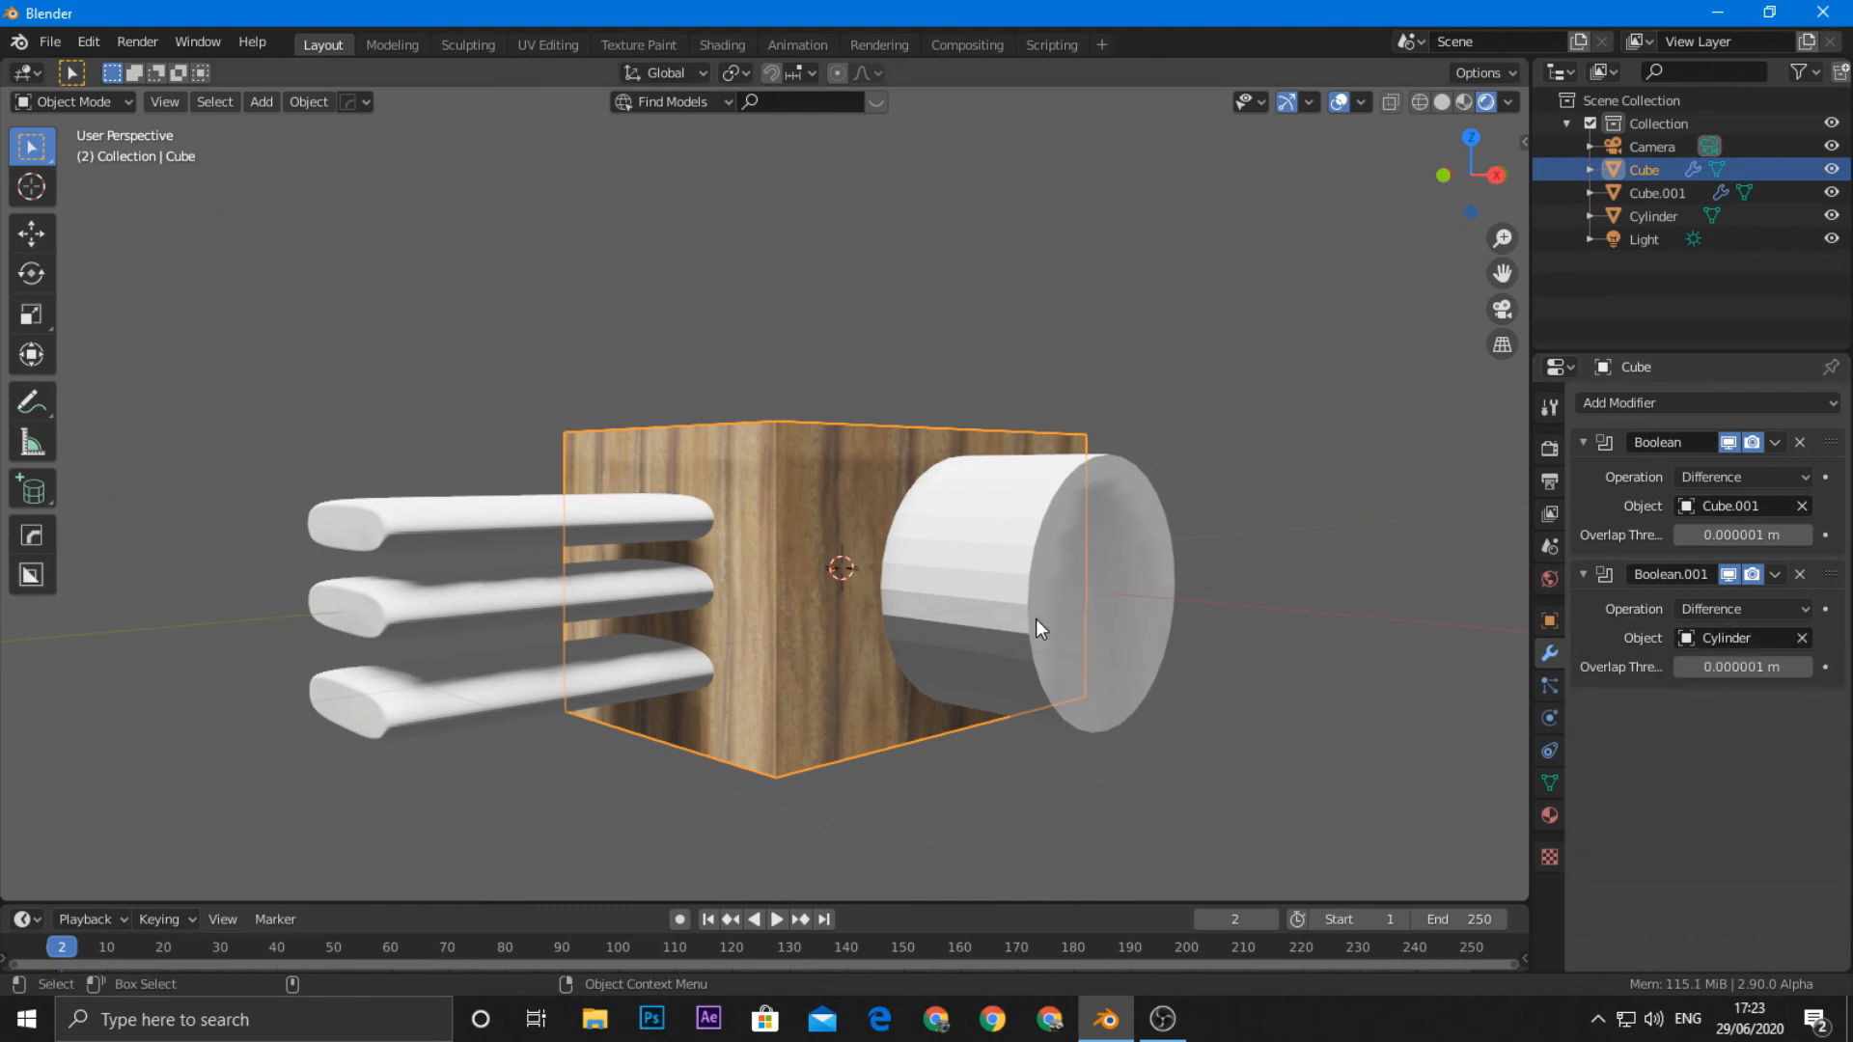
Step: Hide the cylinder and the three rounded bars in the viewport to expose the round hole and the slots
click(989, 611)
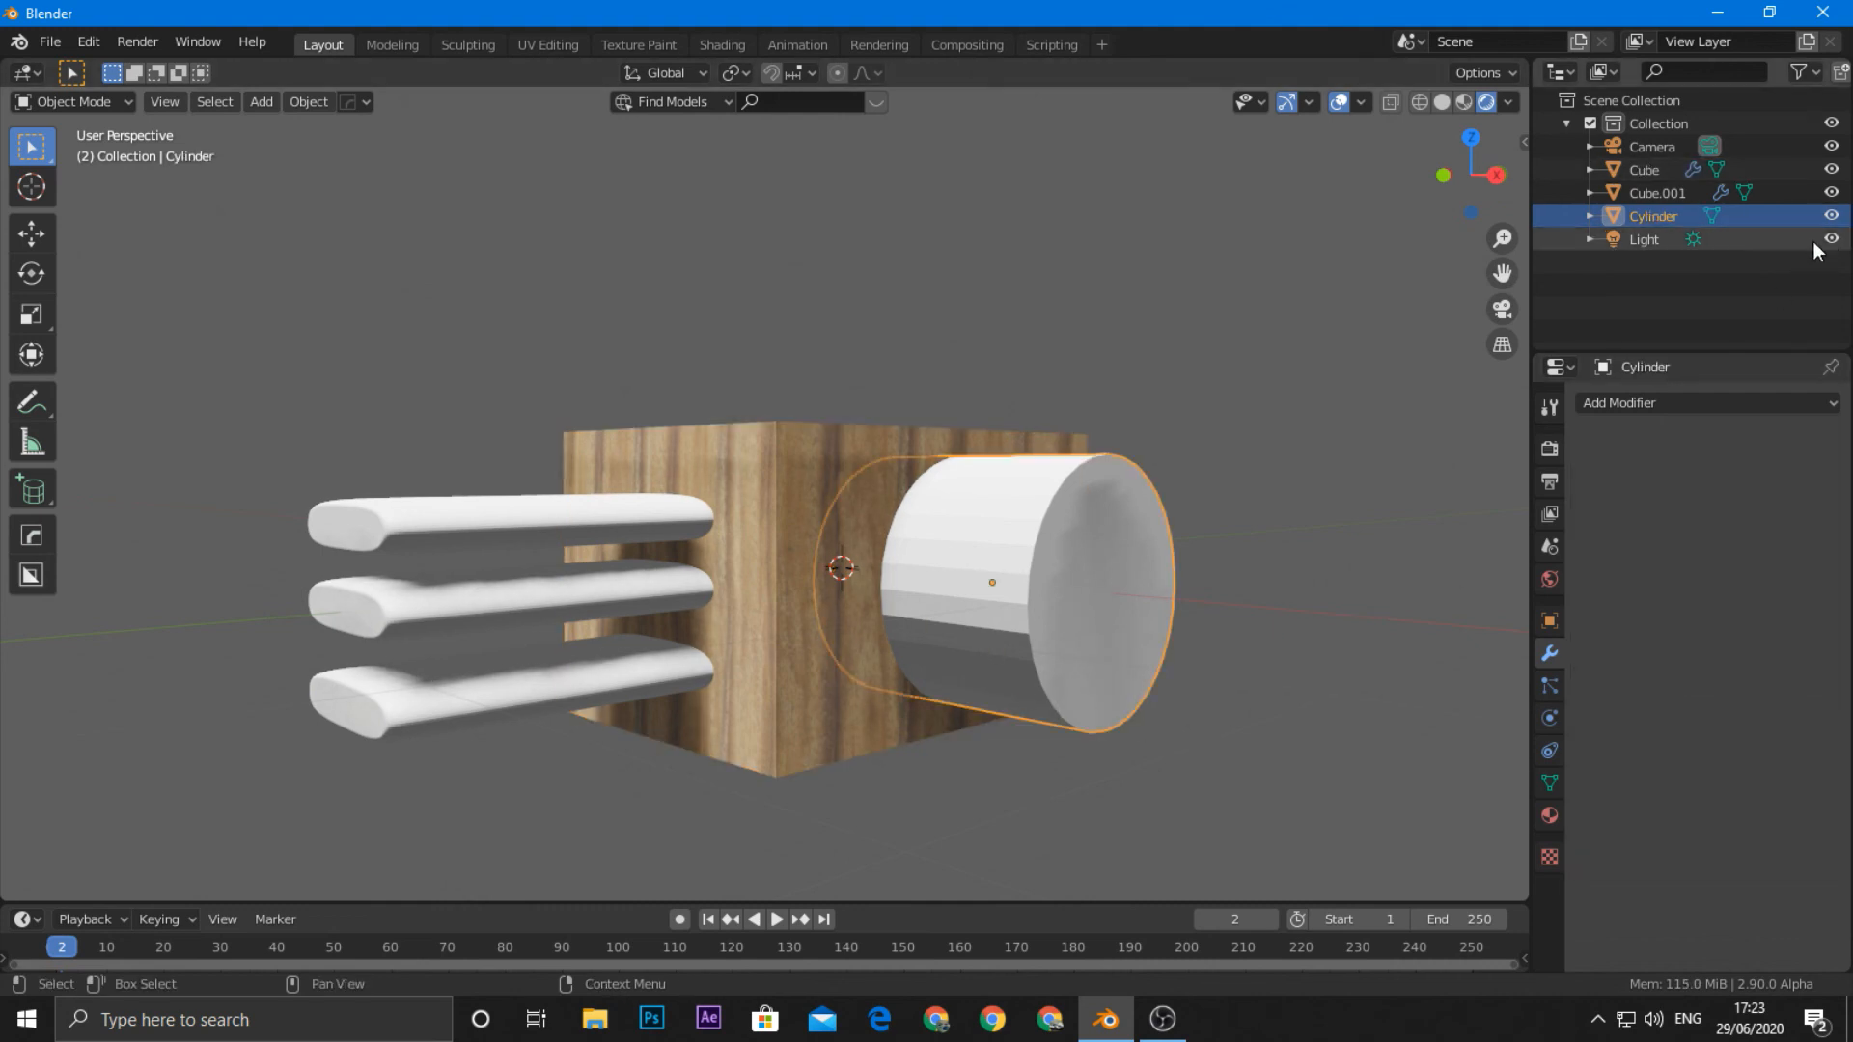
click(1832, 215)
click(564, 603)
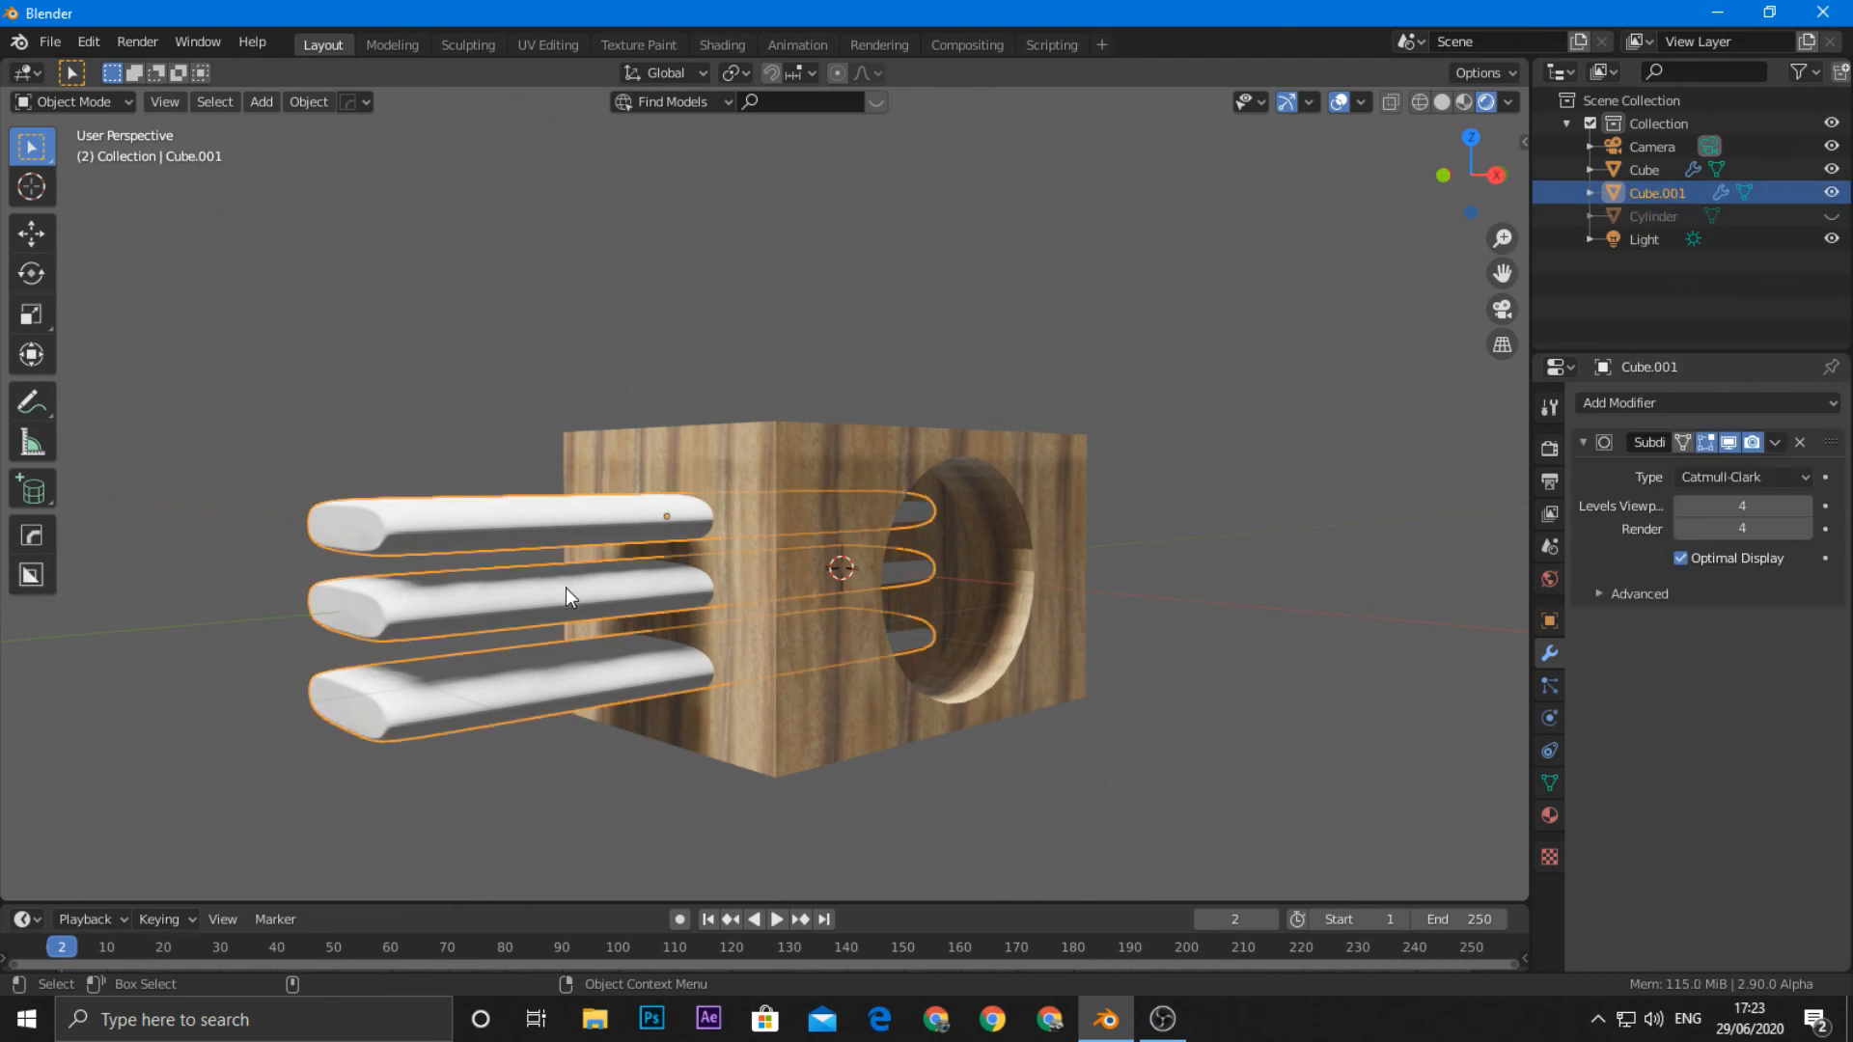
click(1832, 192)
mouse_move(884, 699)
middle_down()
mouse_move(1028, 691)
mouse_move(890, 701)
middle_up()
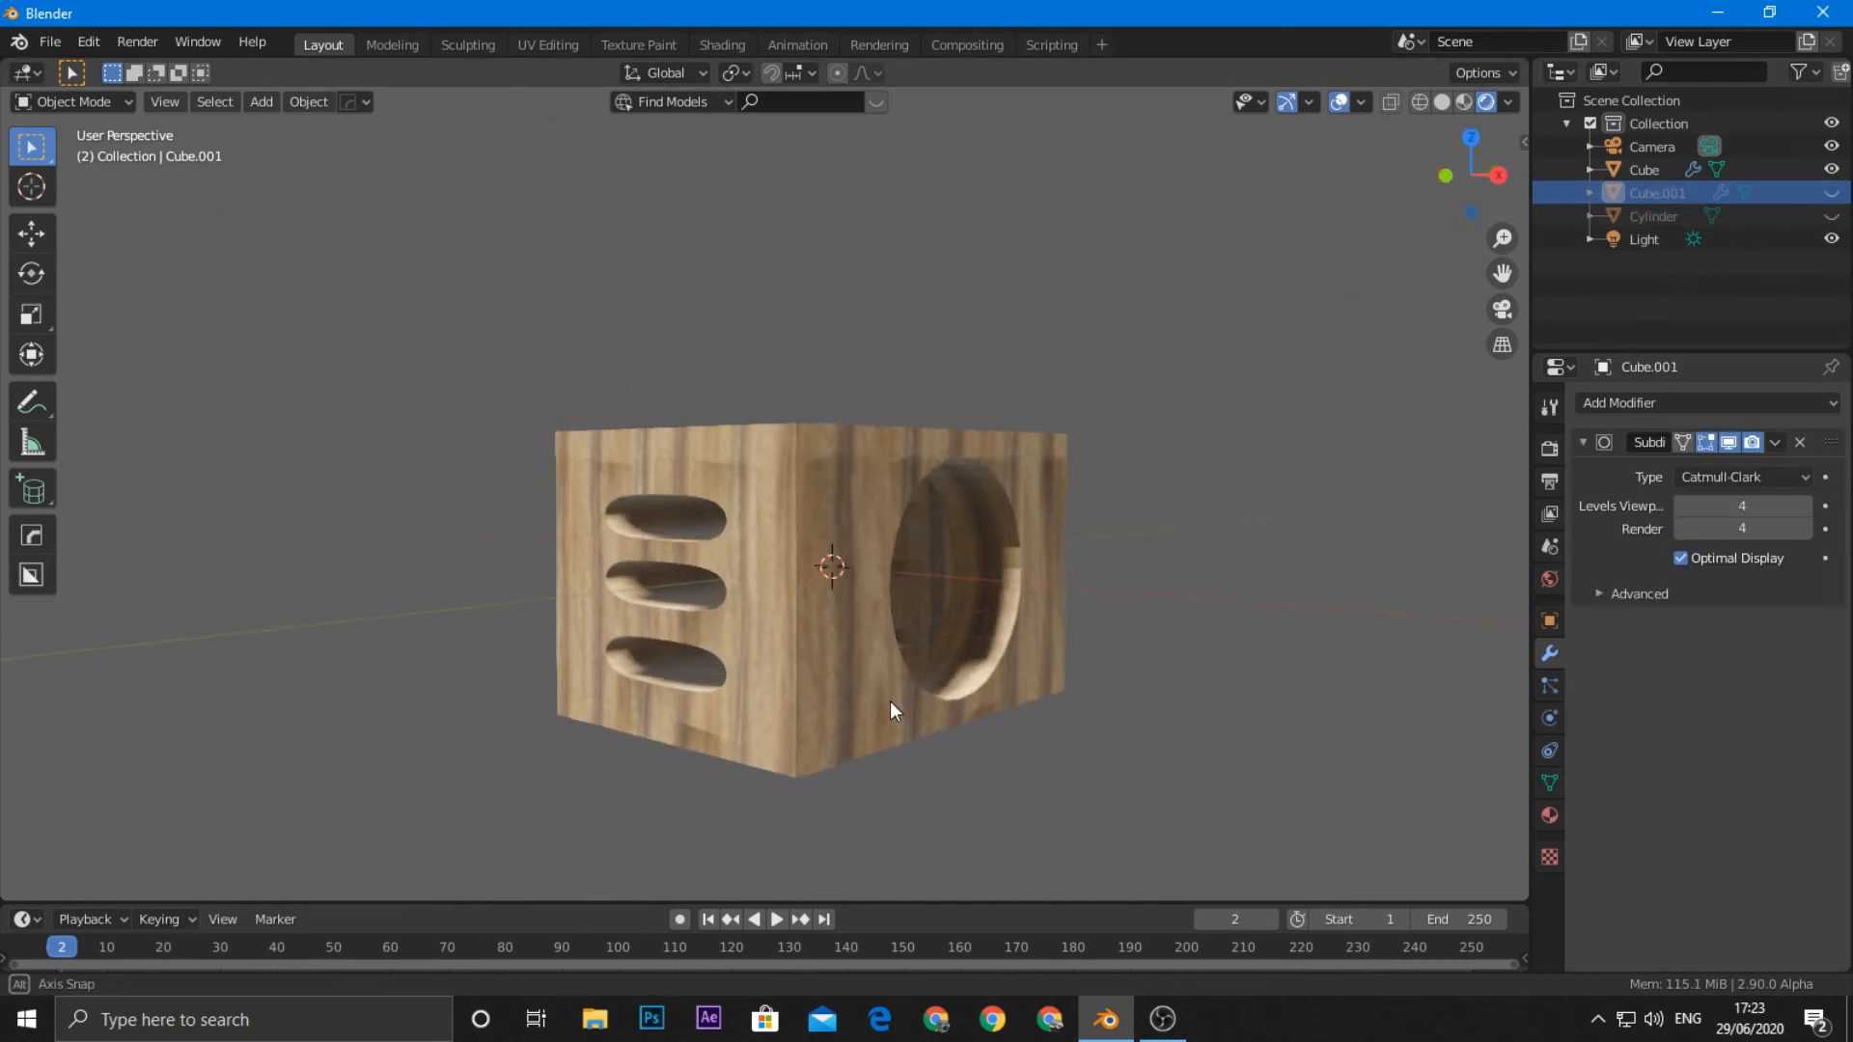
Step: Check the object visibility settings for viewports and renders on the hidden Cylinder and Cube.001
click(1649, 216)
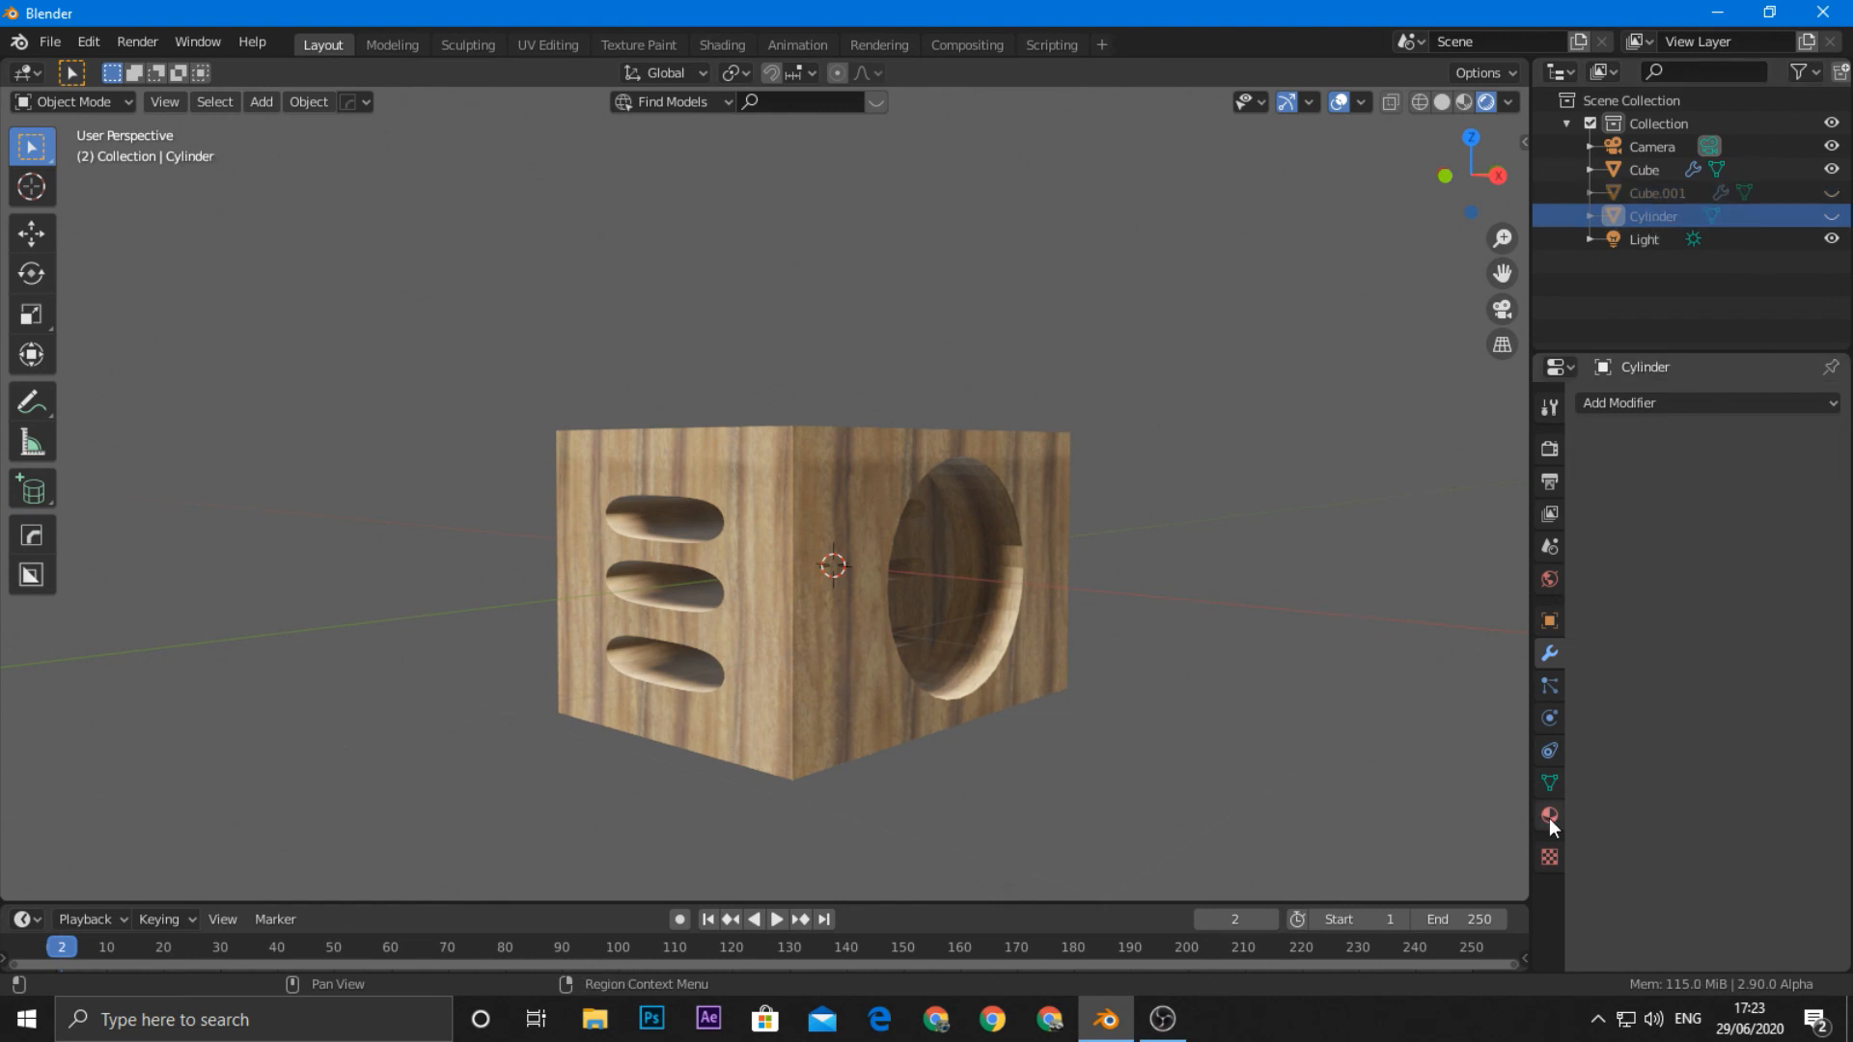
click(1552, 622)
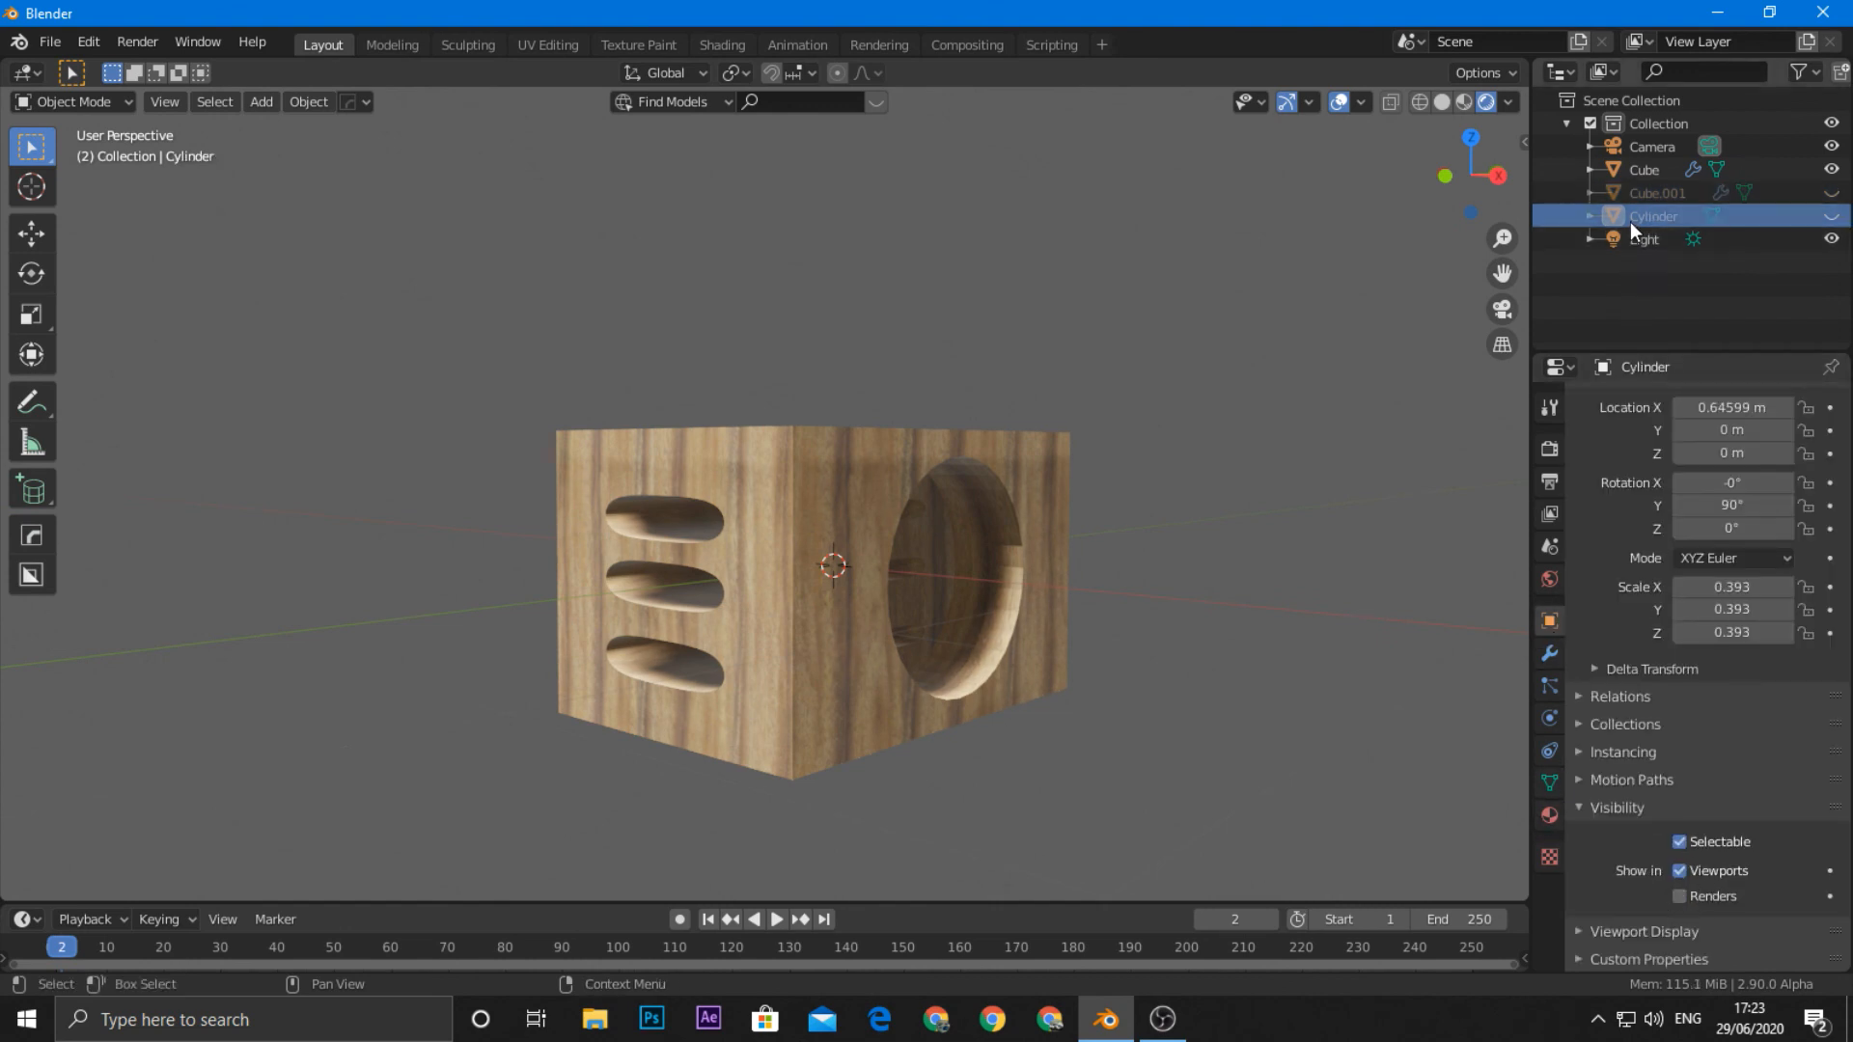
click(1655, 193)
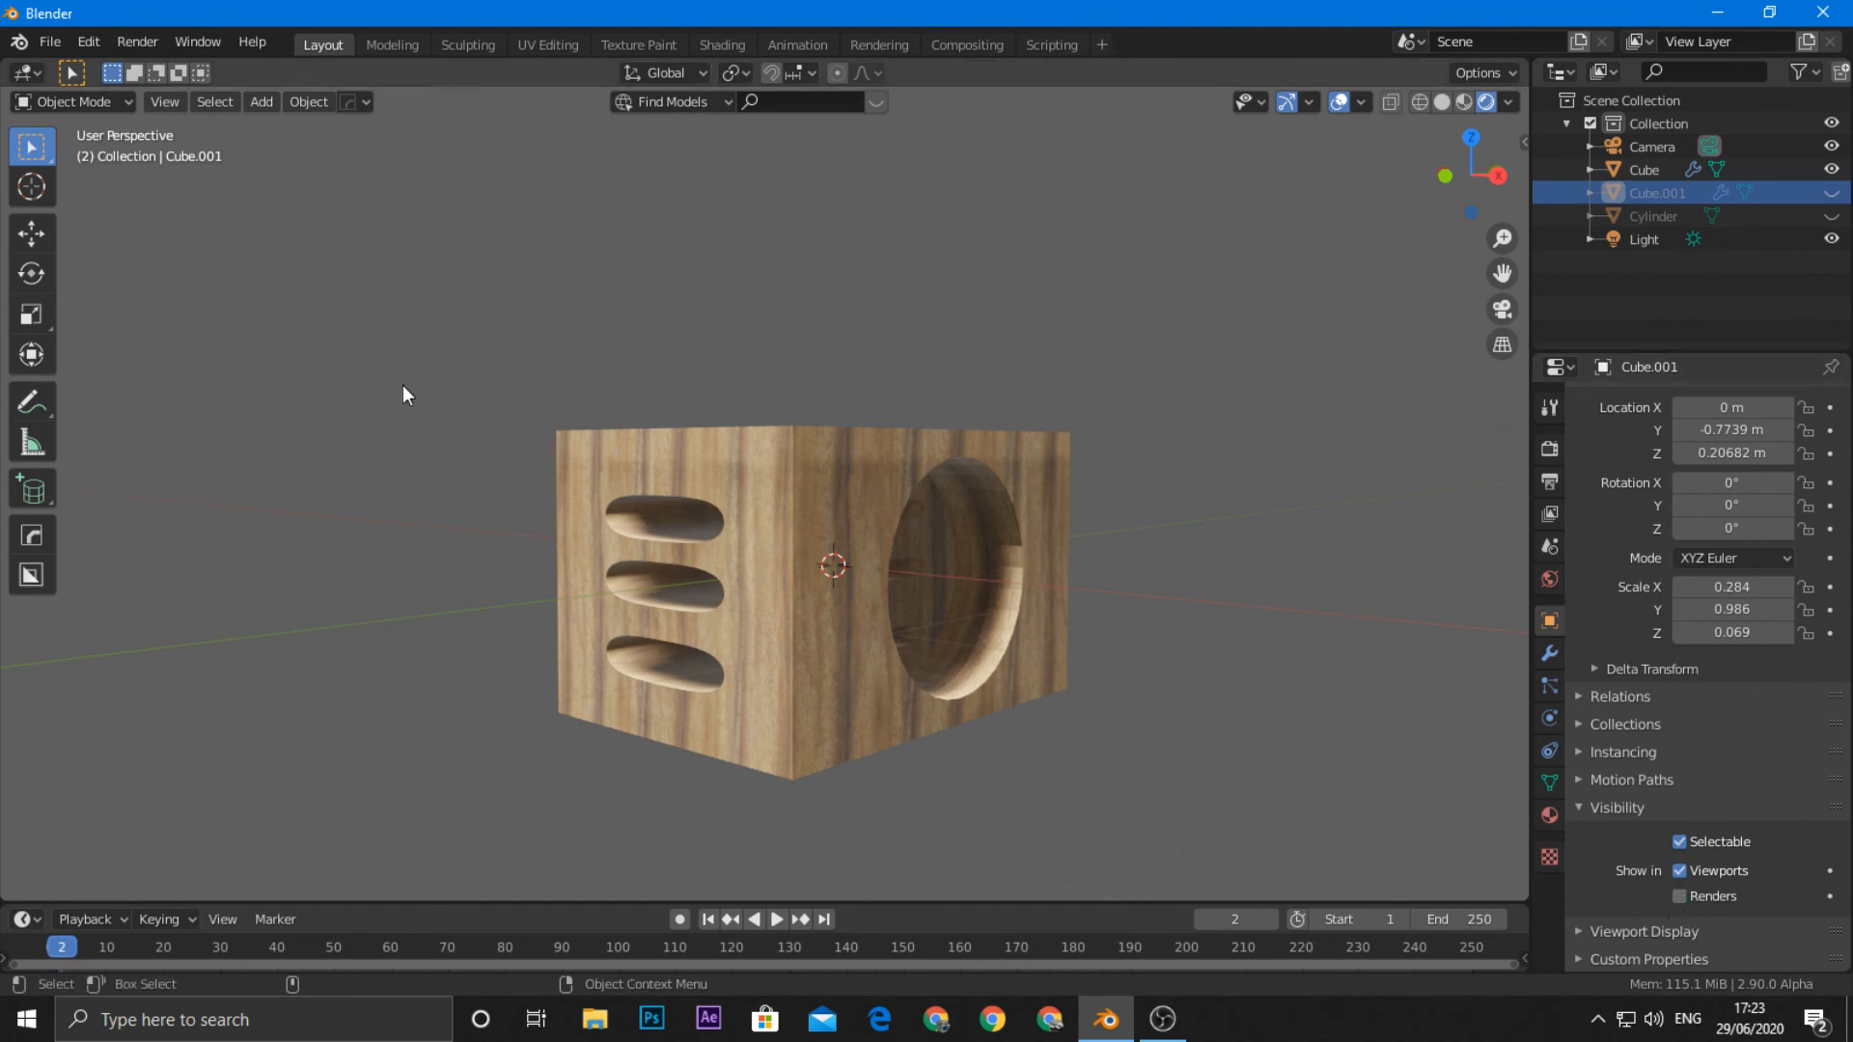
Step: Render a still image of the wooden box with its cutouts, and close the render window after viewing it
click(145, 41)
click(162, 70)
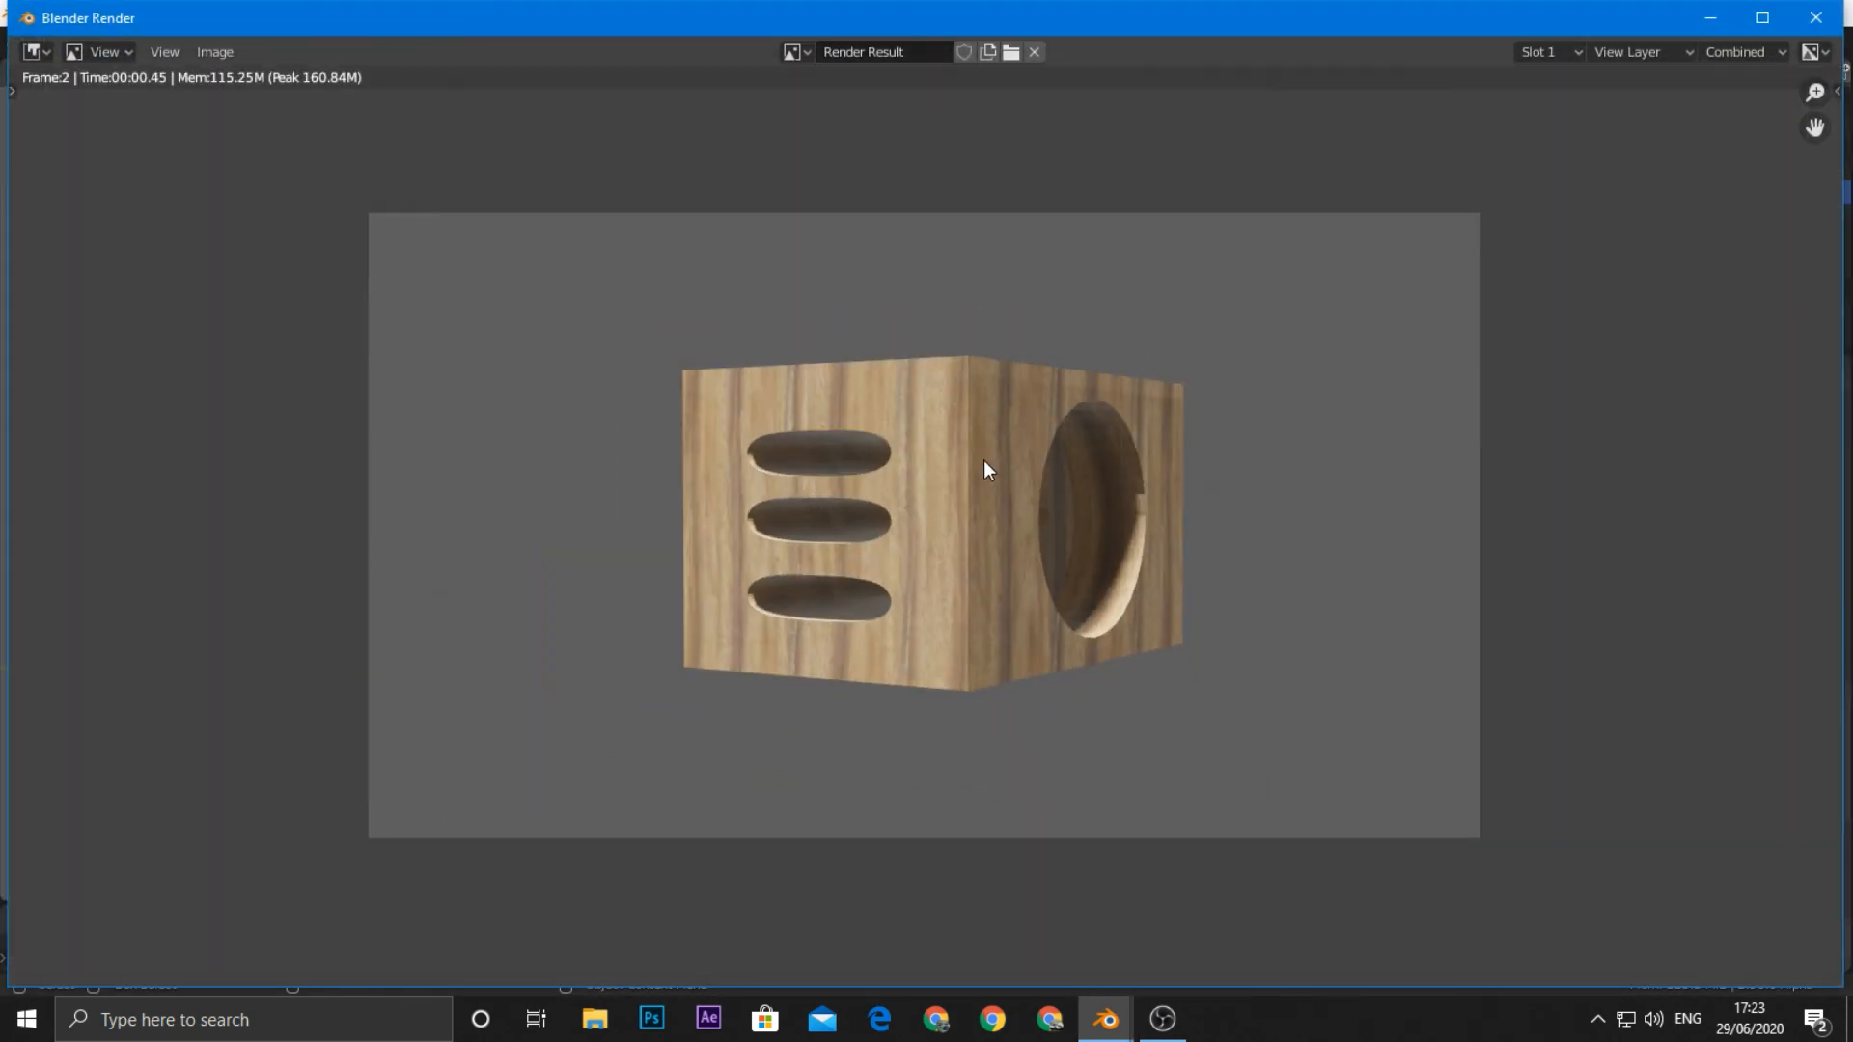
click(1815, 18)
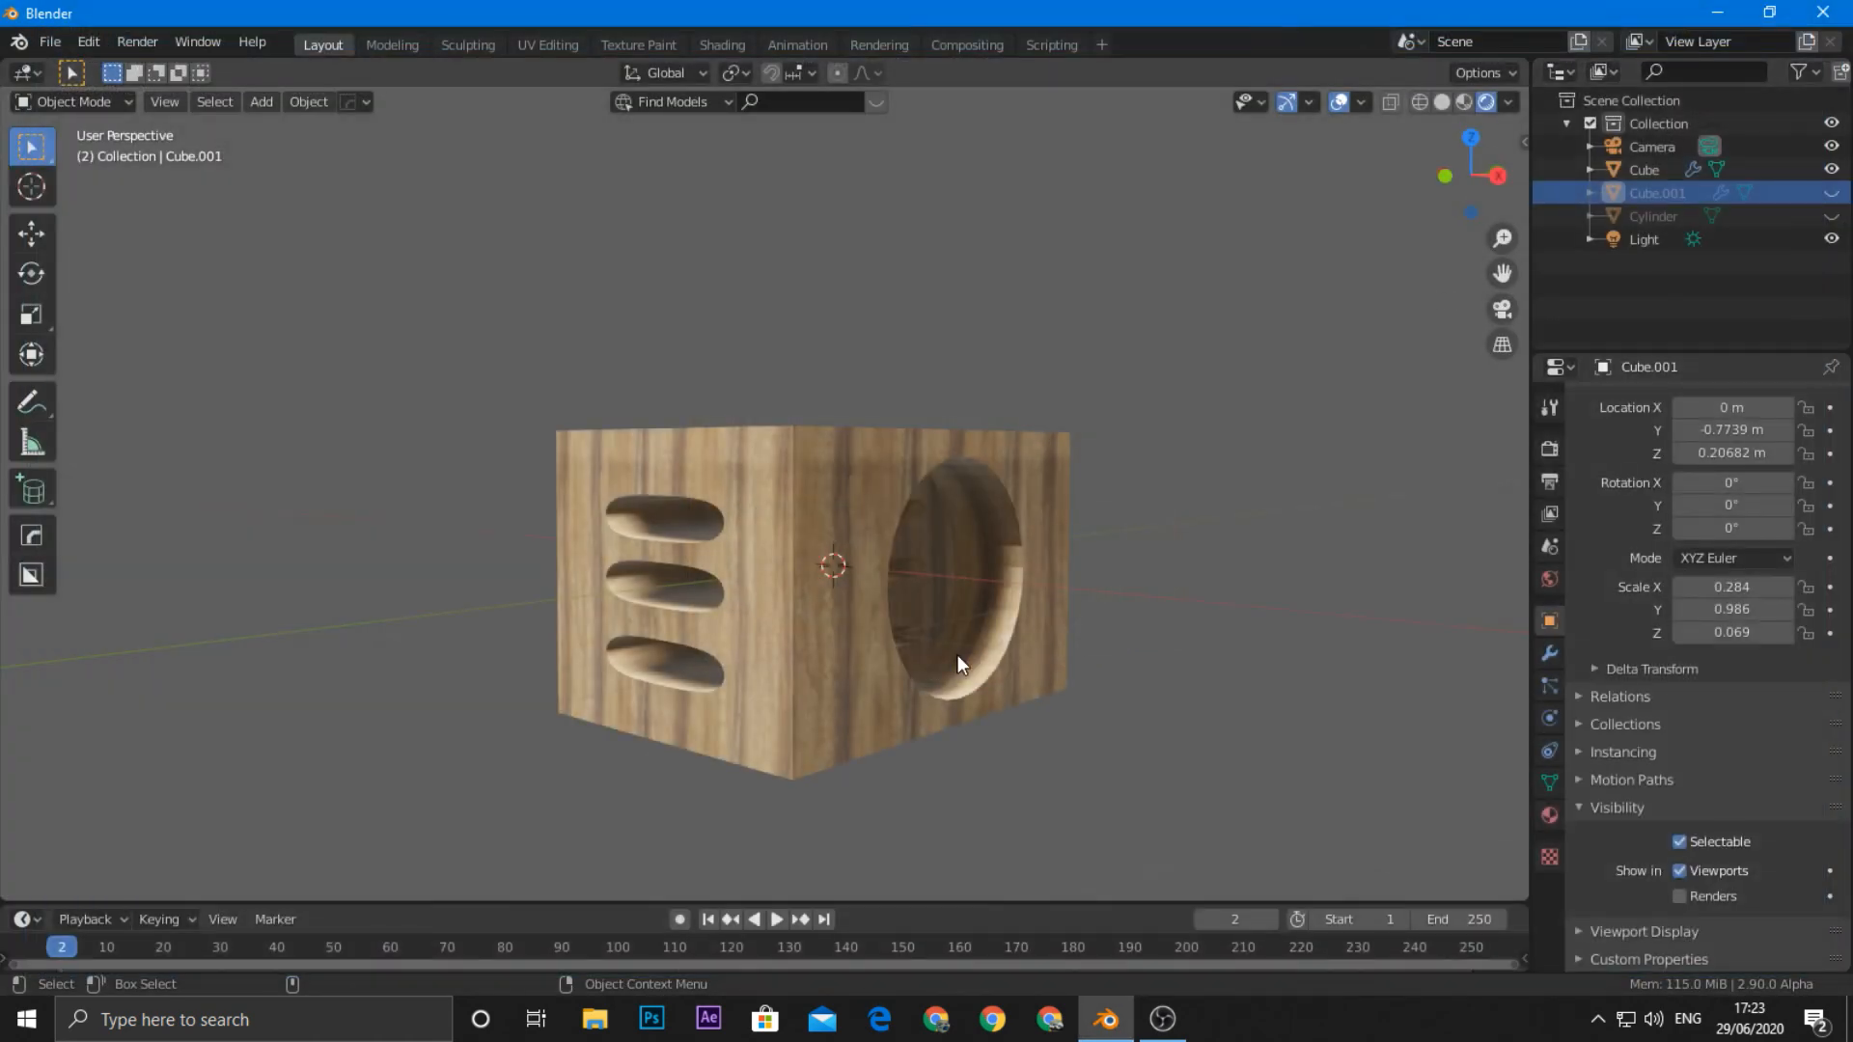
middle_drag(663, 585, 831, 571)
middle_drag(884, 724, 872, 608)
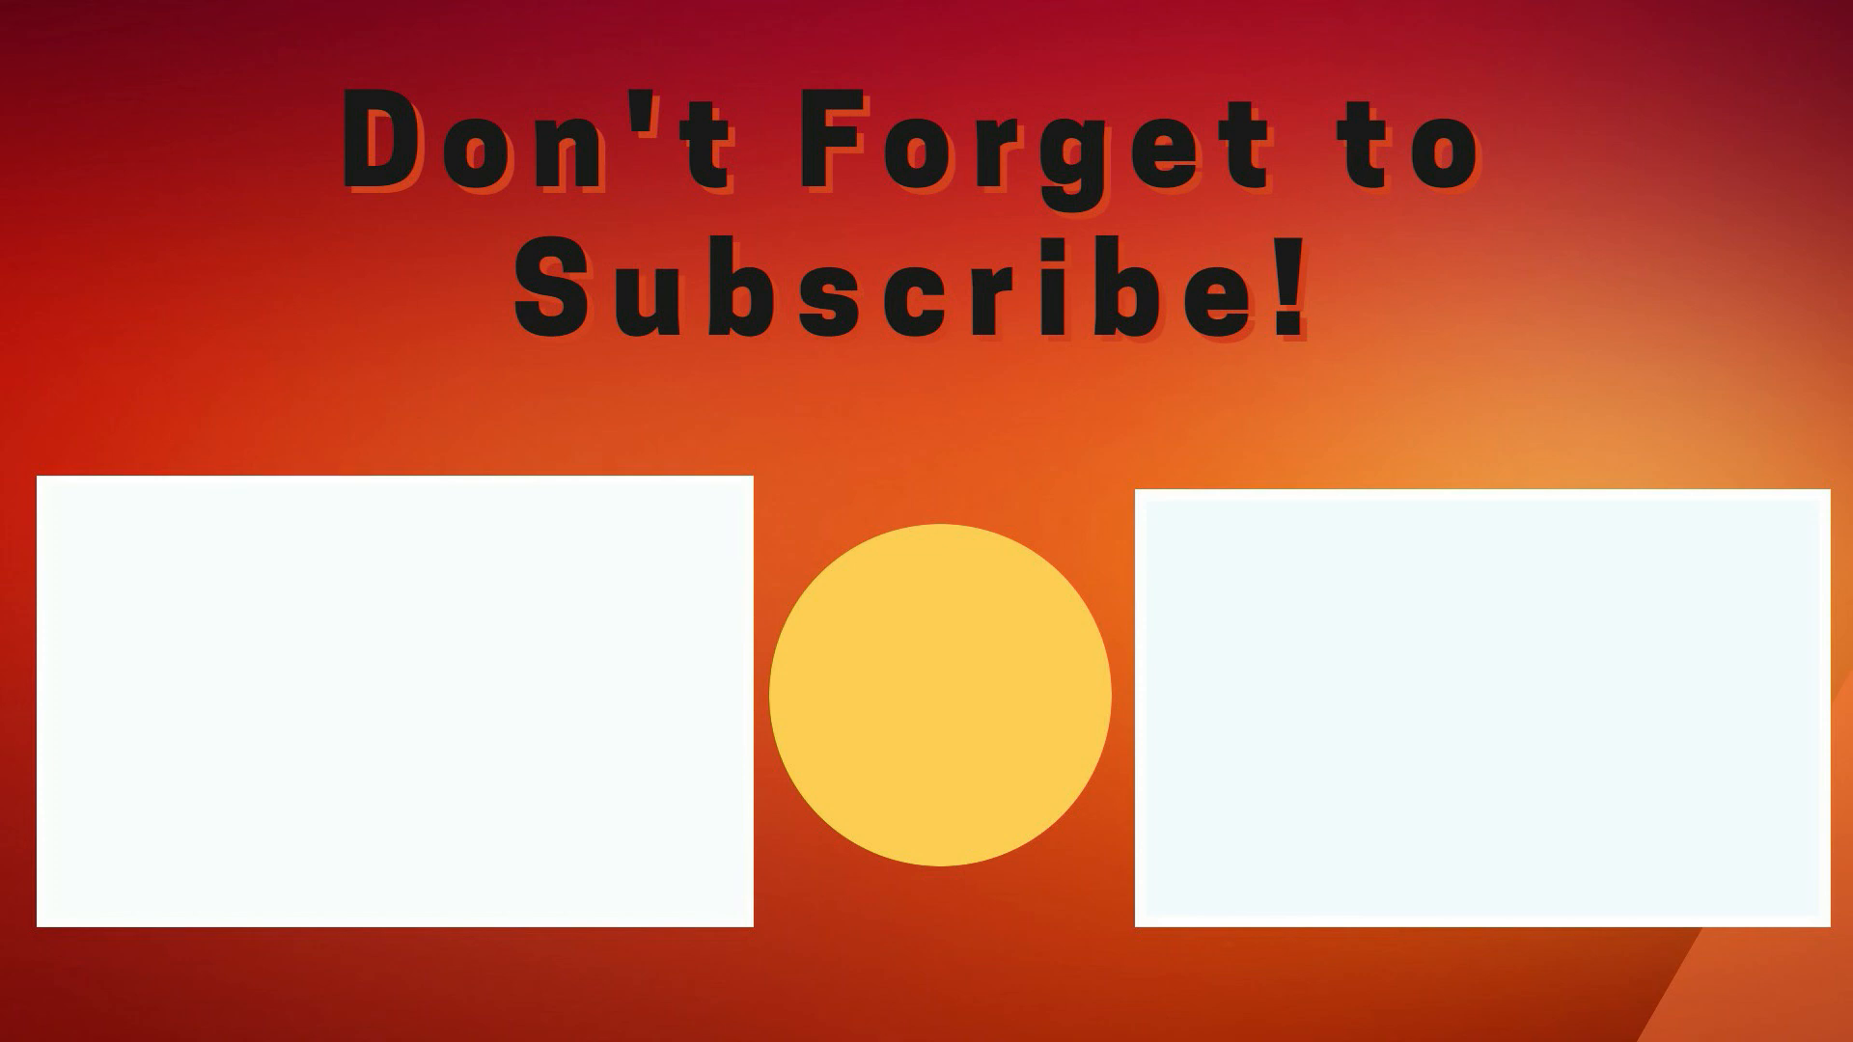